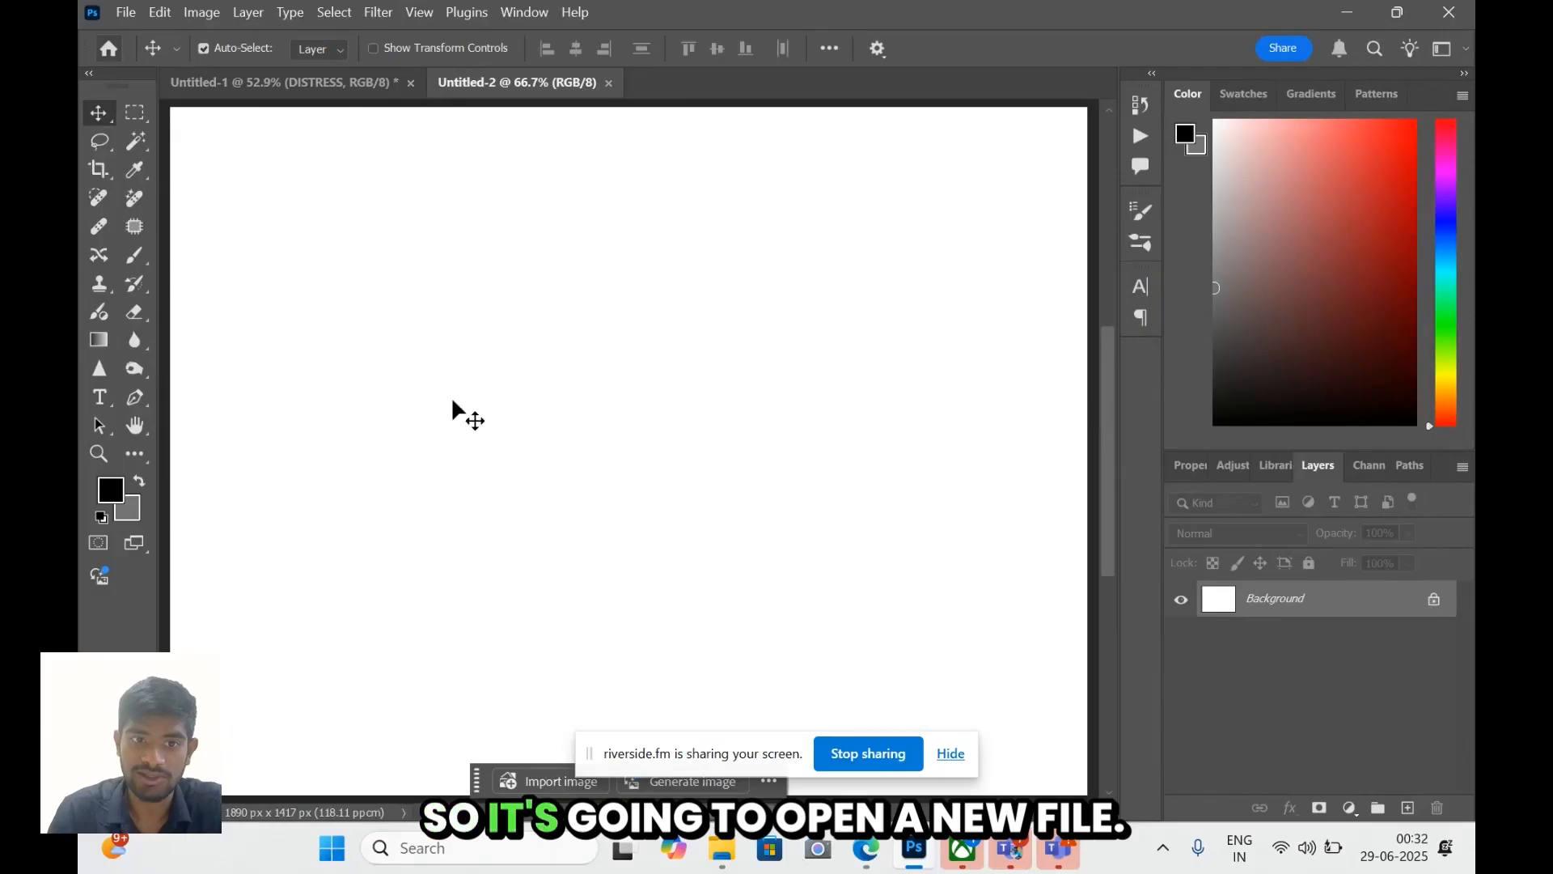
# - Fill the white background with black using the Paint Bucket and duplicate the Background layer
pyautogui.press('z')
pyautogui.moveTo(582, 391); pyautogui.dragTo(487, 453)
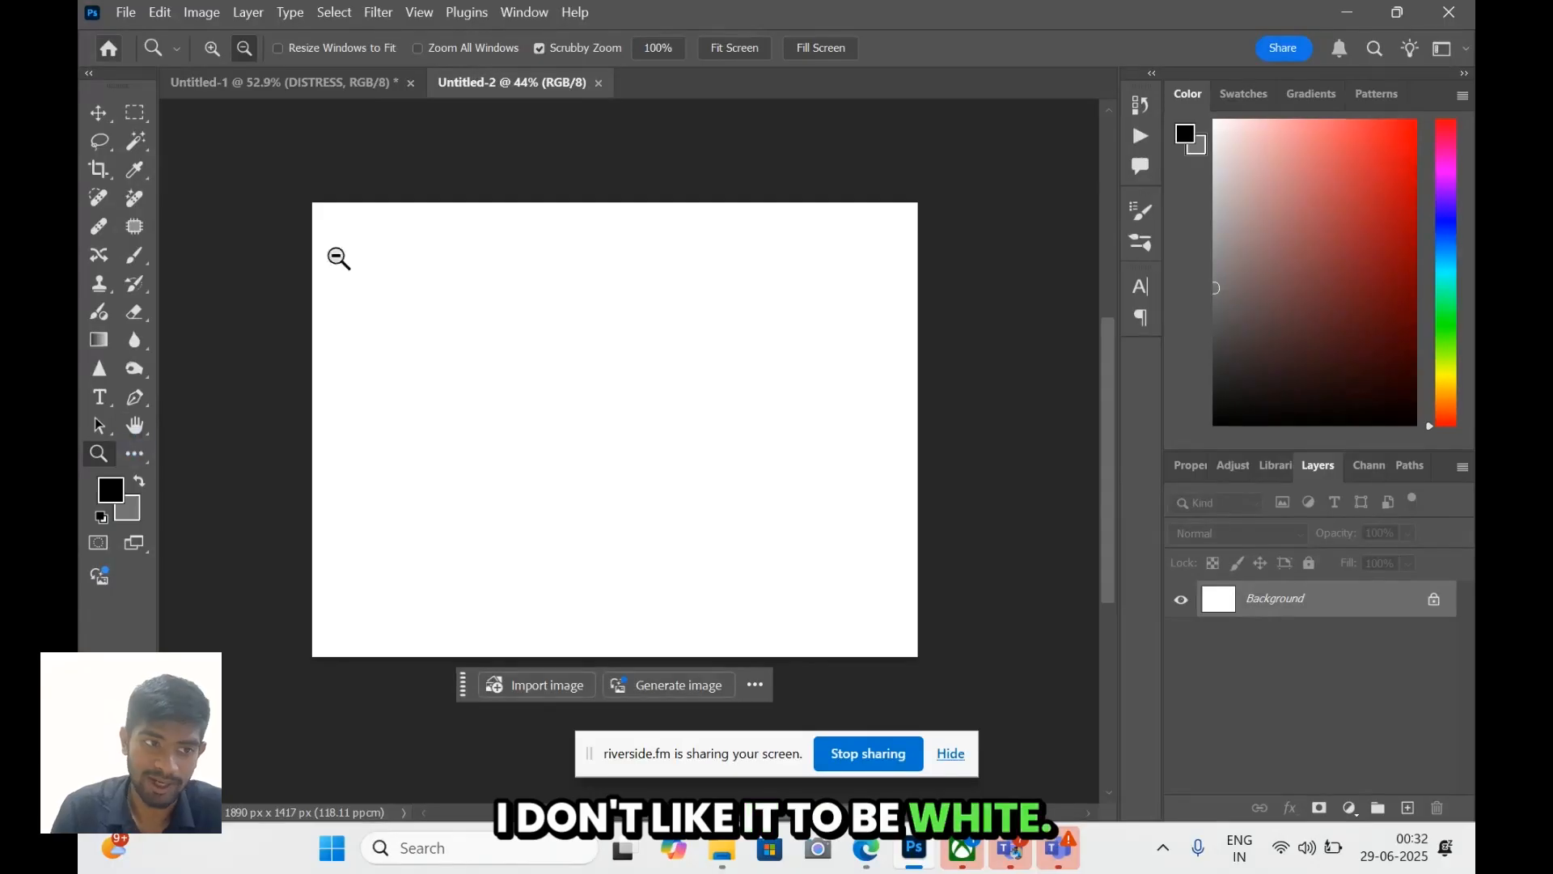
pyautogui.press('g')
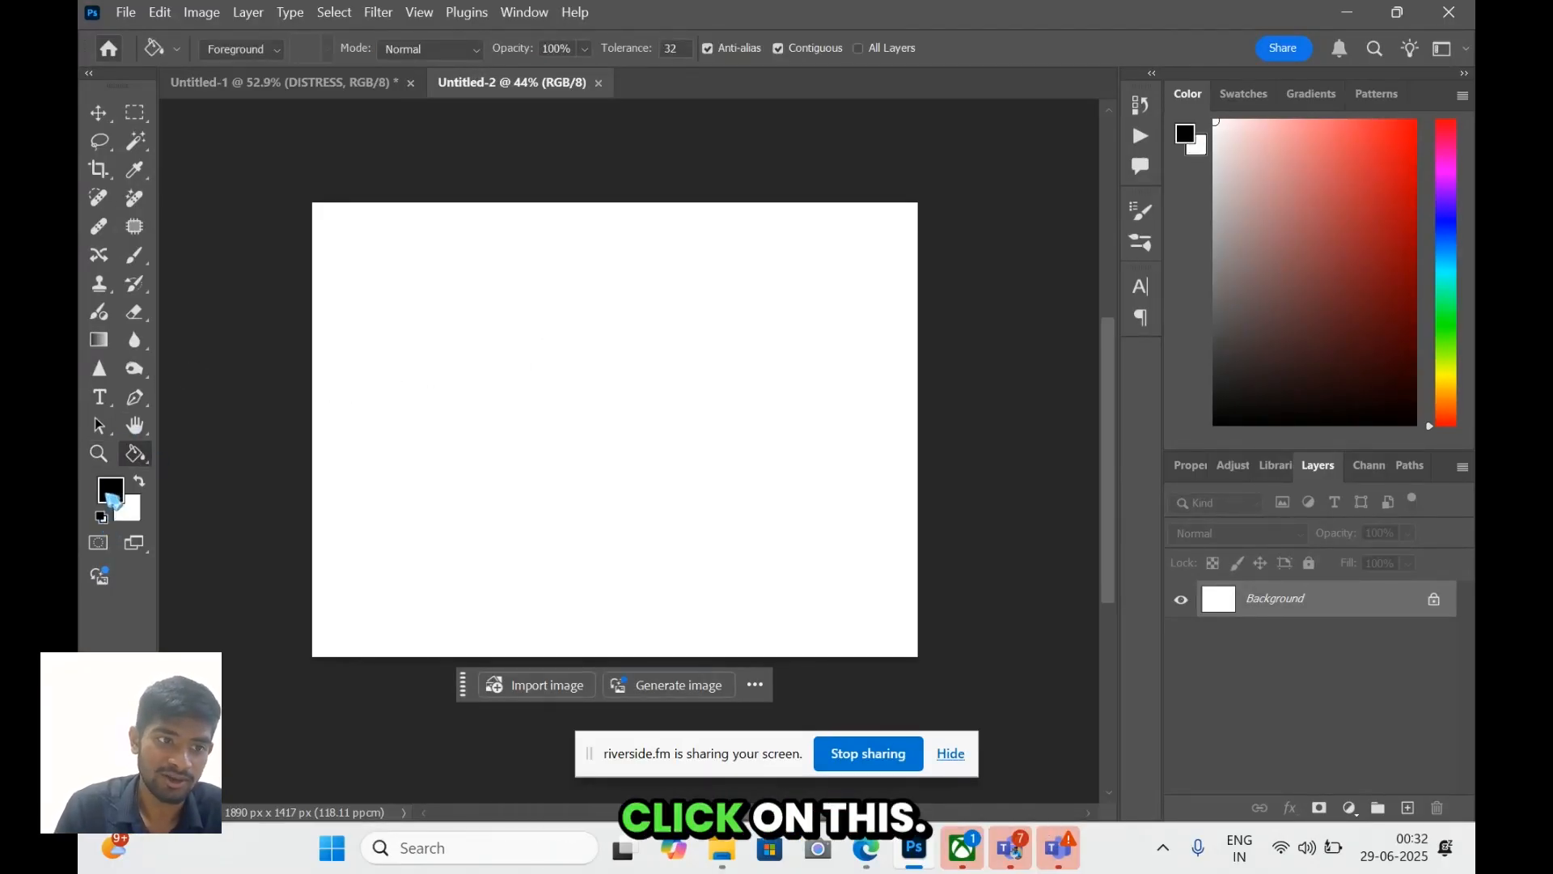
pyautogui.click(521, 415)
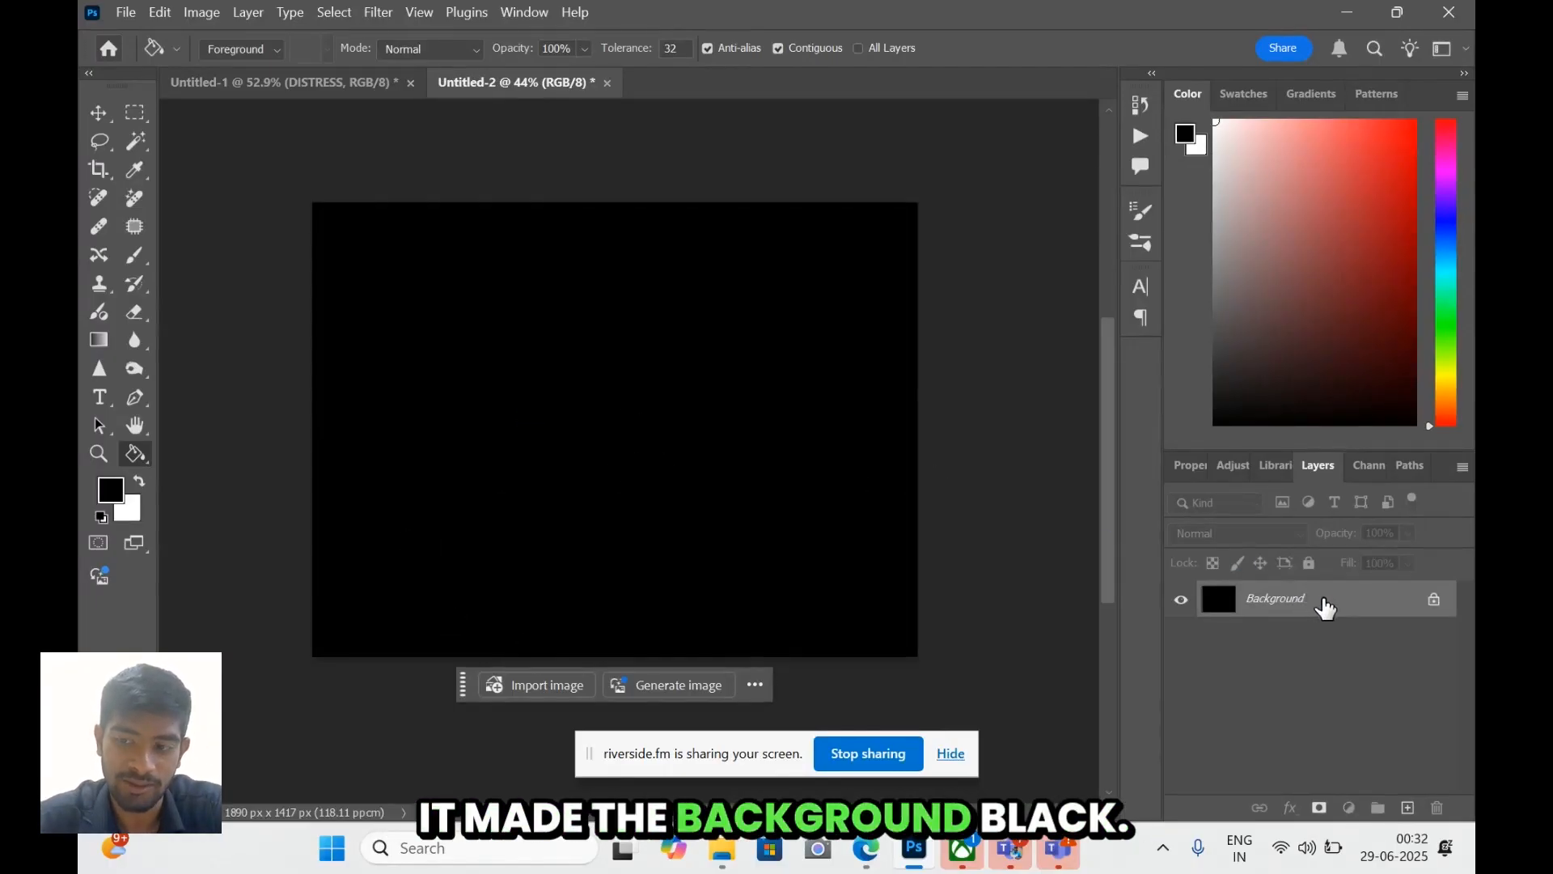
pyautogui.moveTo(1321, 607); pyautogui.dragTo(1408, 808)
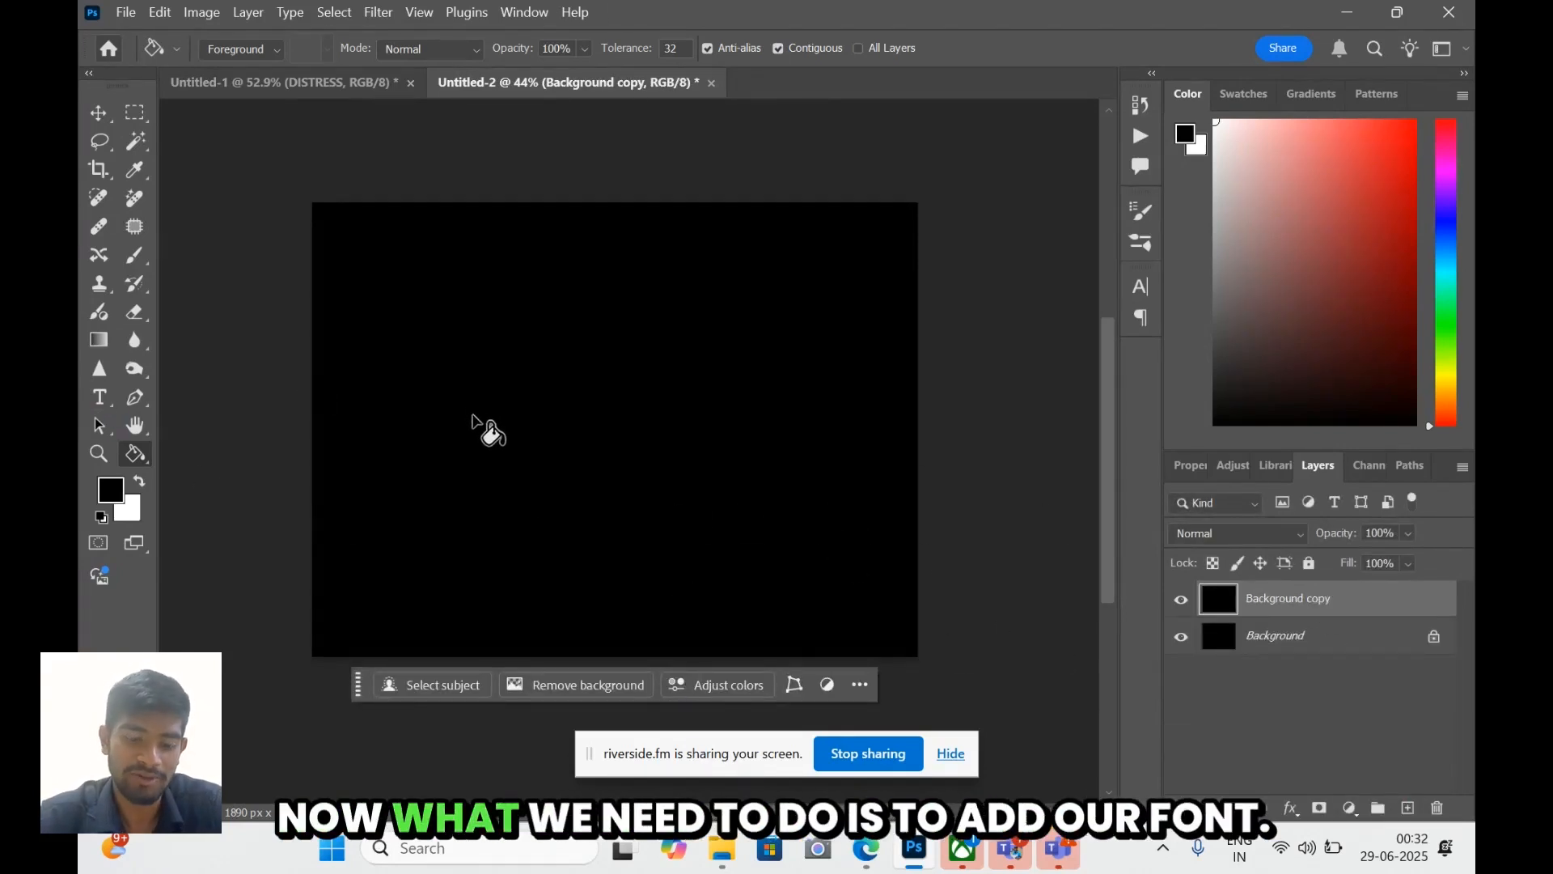
# - Add the text DISTRESS in Impact on the canvas, with its text color set to white (ffffff)
pyautogui.press('t')
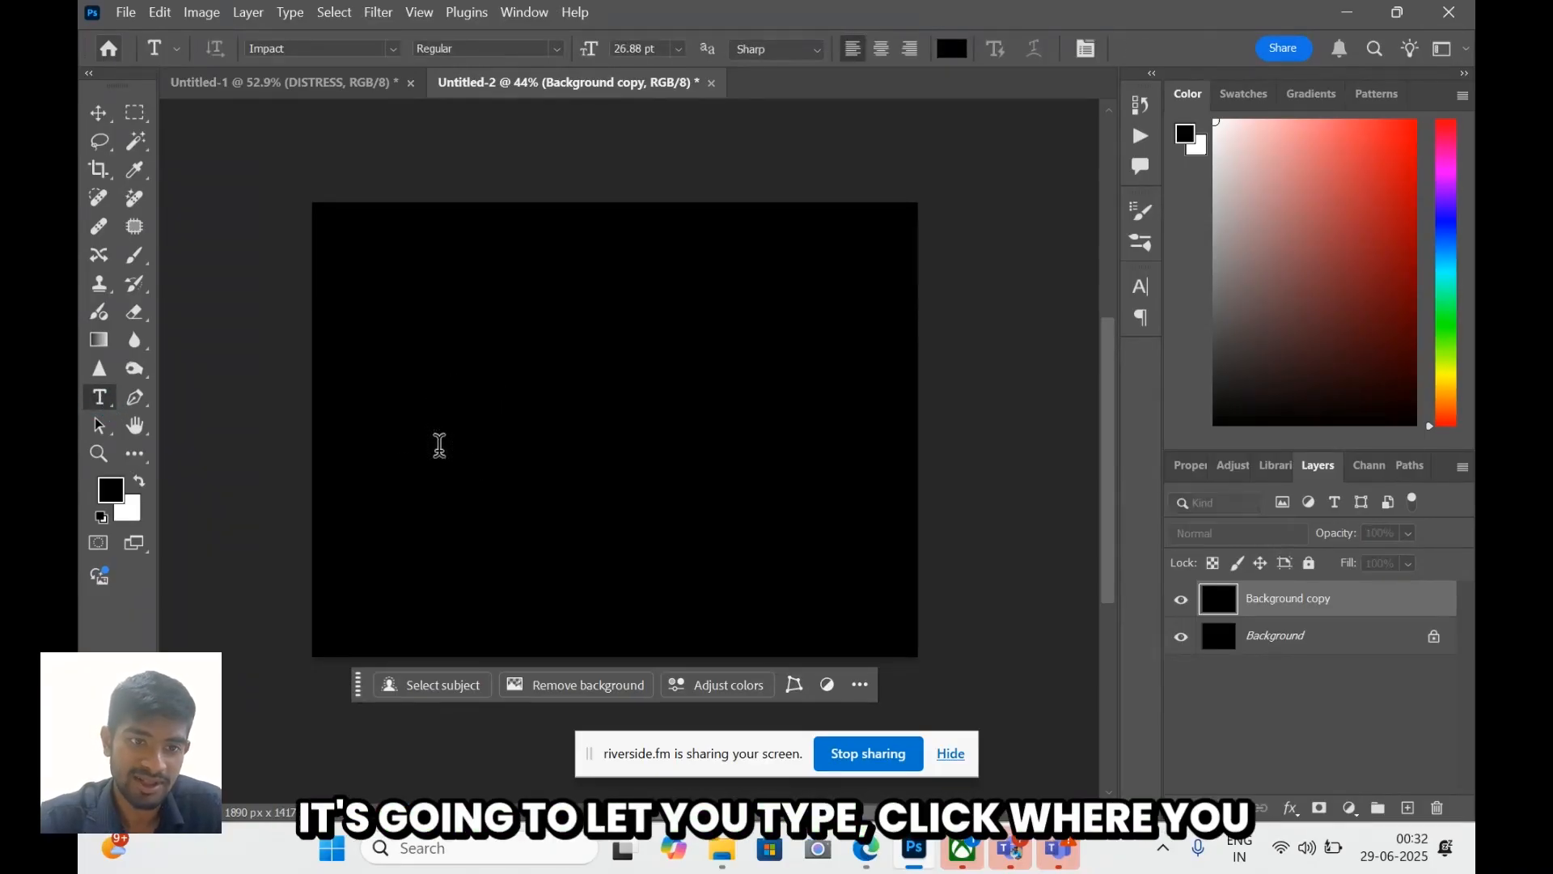
pyautogui.click(440, 445)
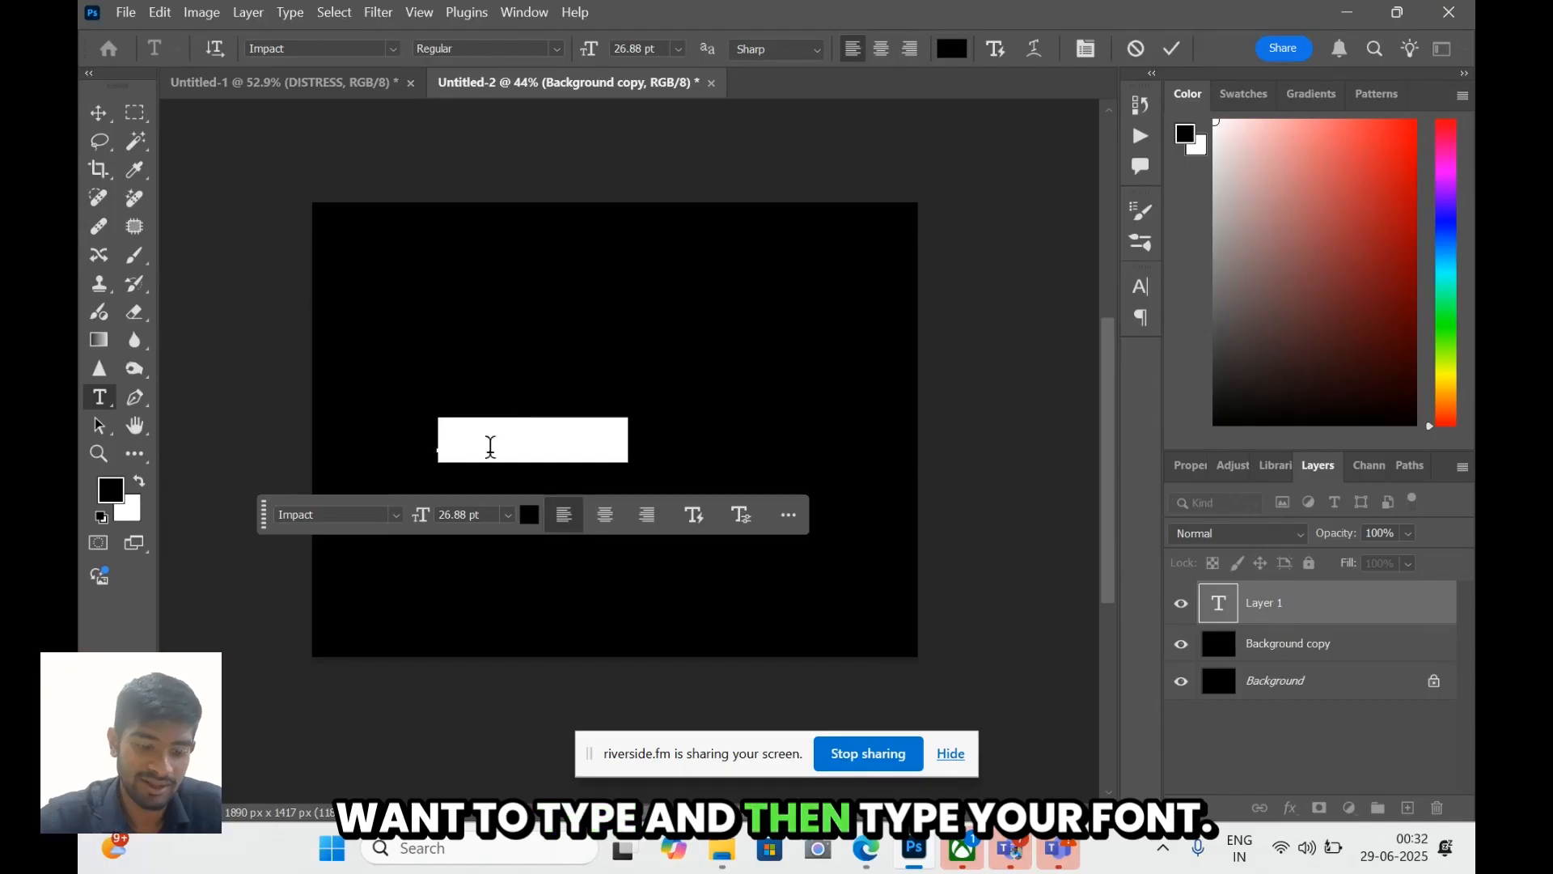
pyautogui.click(534, 517)
pyautogui.moveTo(646, 189); pyautogui.dragTo(402, 111)
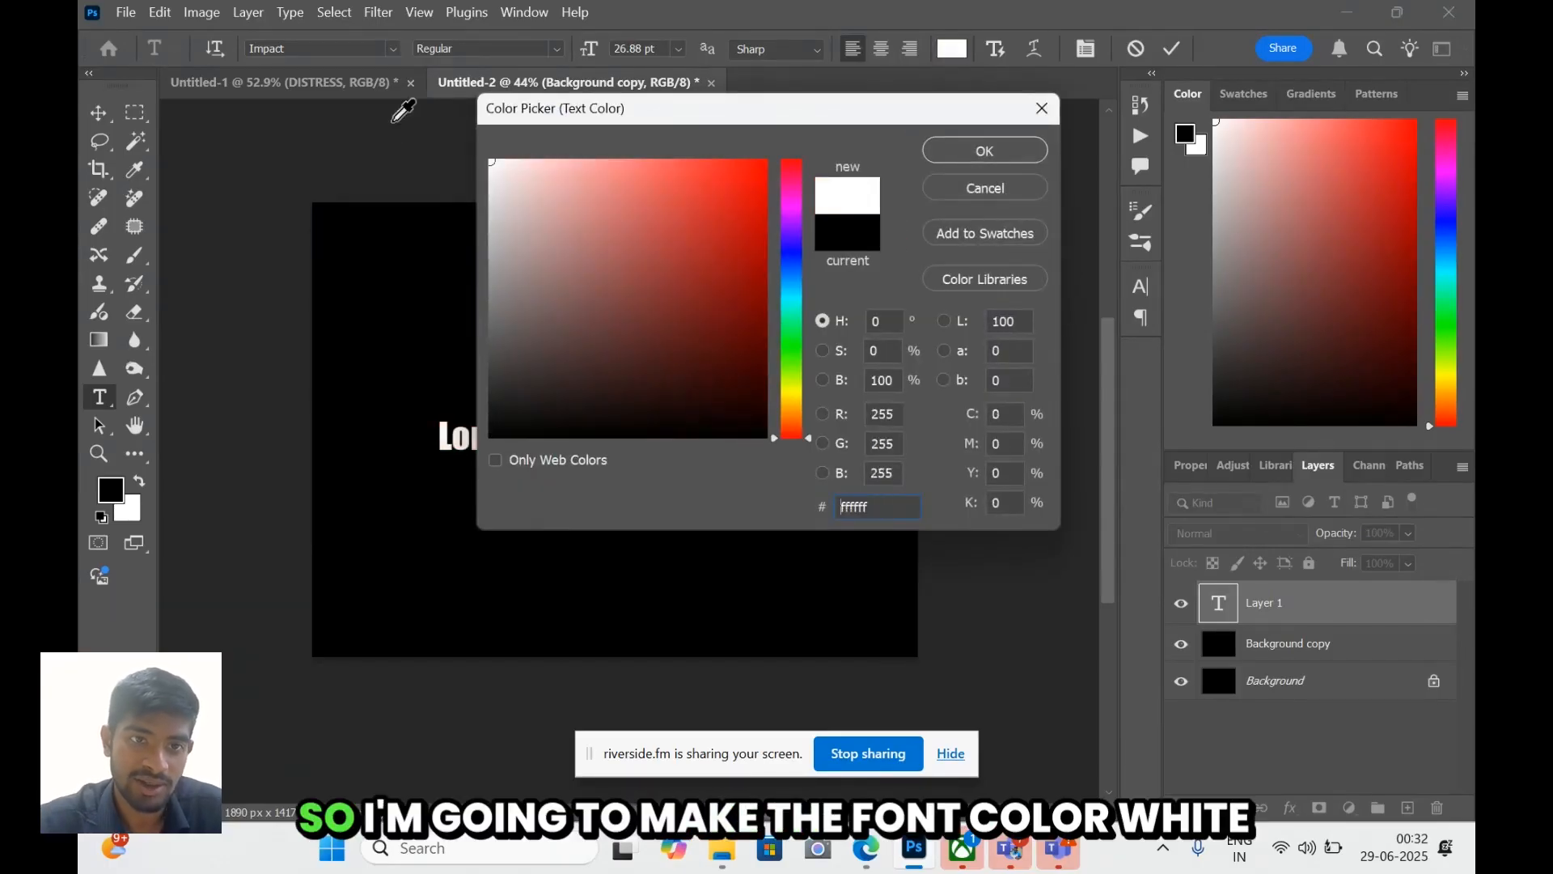
pyautogui.click(995, 152)
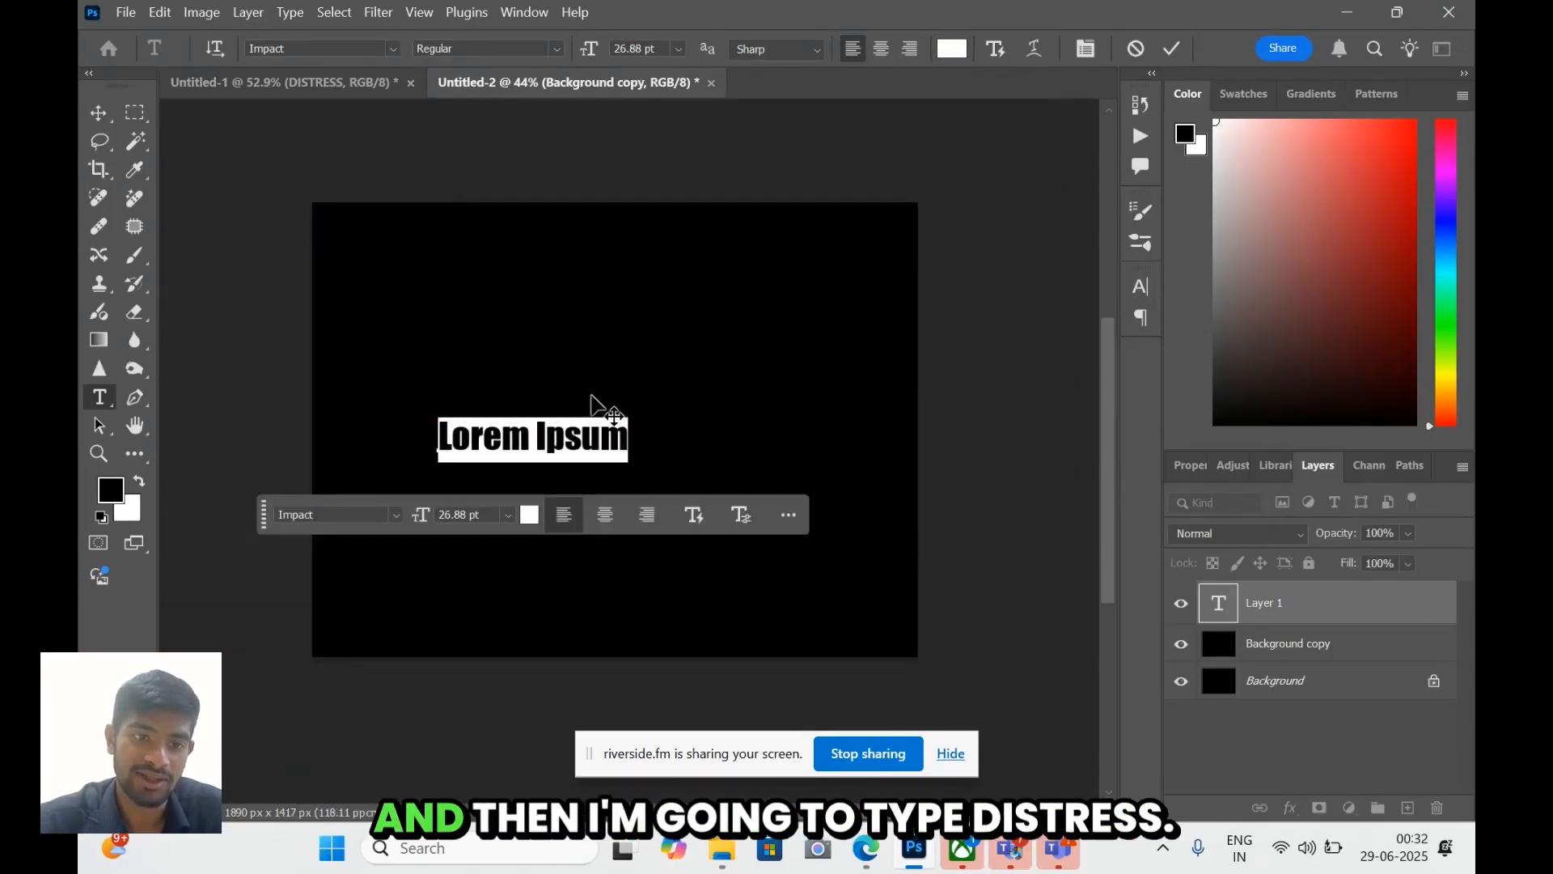
pyautogui.write('DISTRESS')
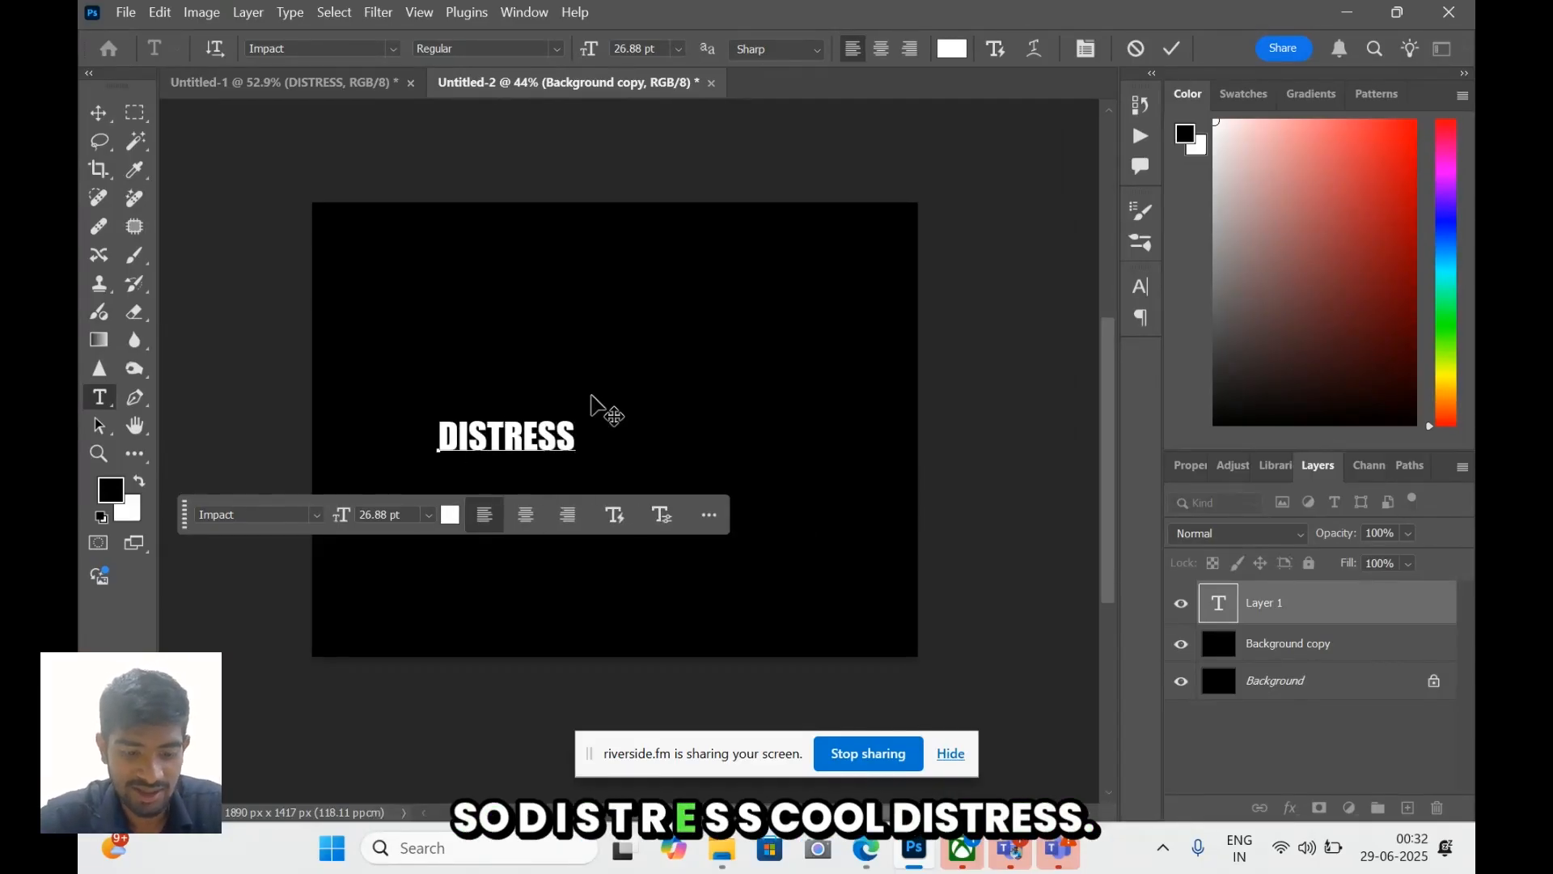
# - Scale the DISTRESS text up to about 88 pt and position it in the middle of the canvas
pyautogui.click(99, 114)
pyautogui.moveTo(538, 438); pyautogui.dragTo(985, 305)
pyautogui.hotkey('ctrl', 't')
pyautogui.moveTo(832, 391); pyautogui.dragTo(701, 450)
pyautogui.press('Return')
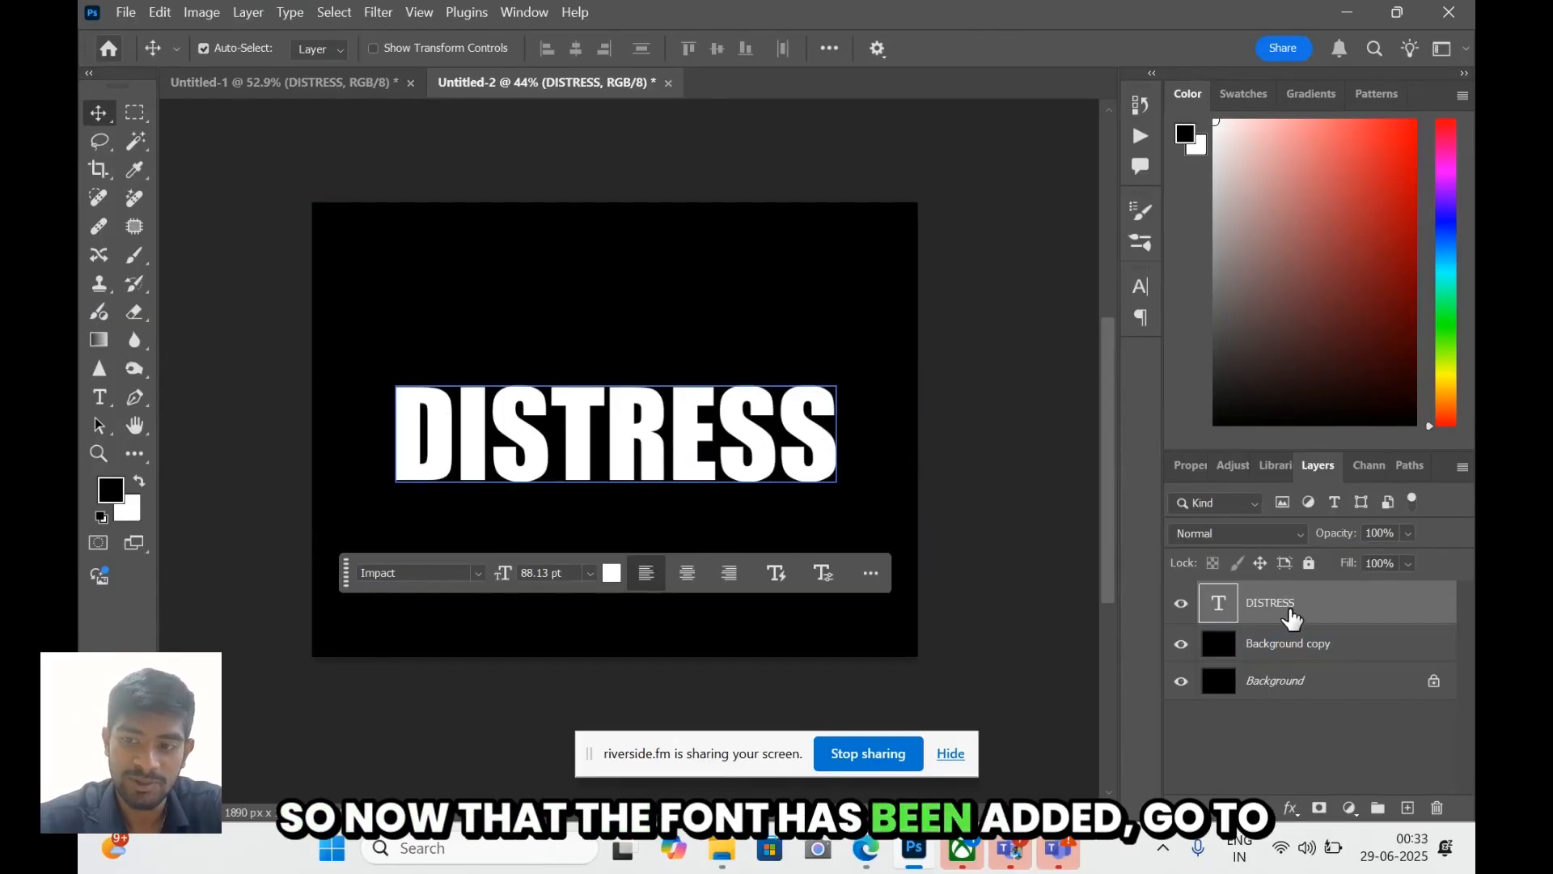
# - Convert the DISTRESS text layer to a smart object and set its blending mode to Dissolve
pyautogui.rightClick(1291, 618)
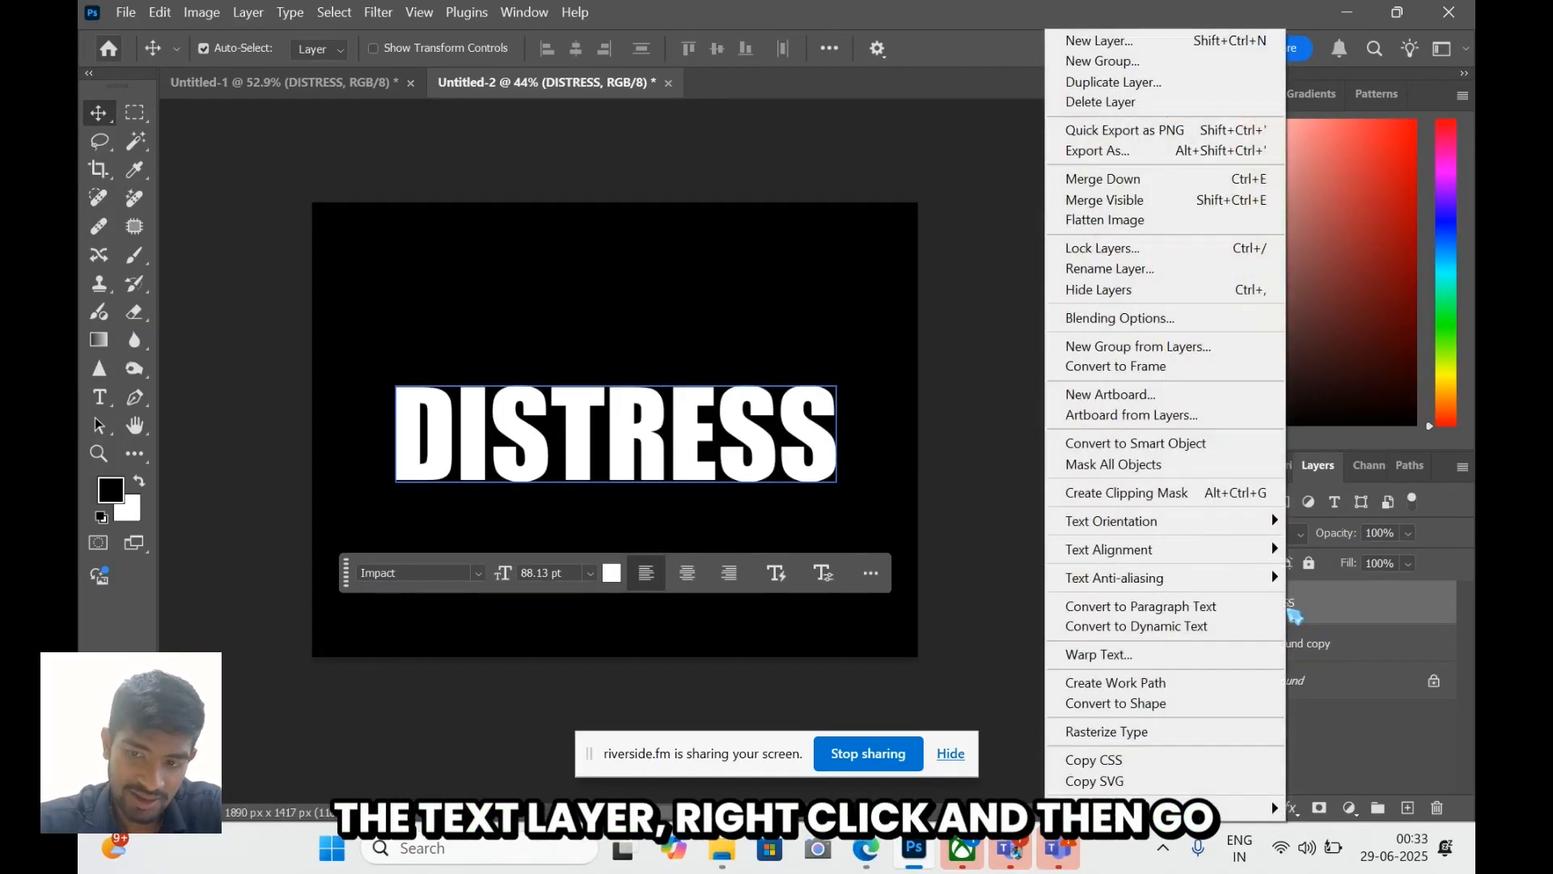
pyautogui.click(1162, 447)
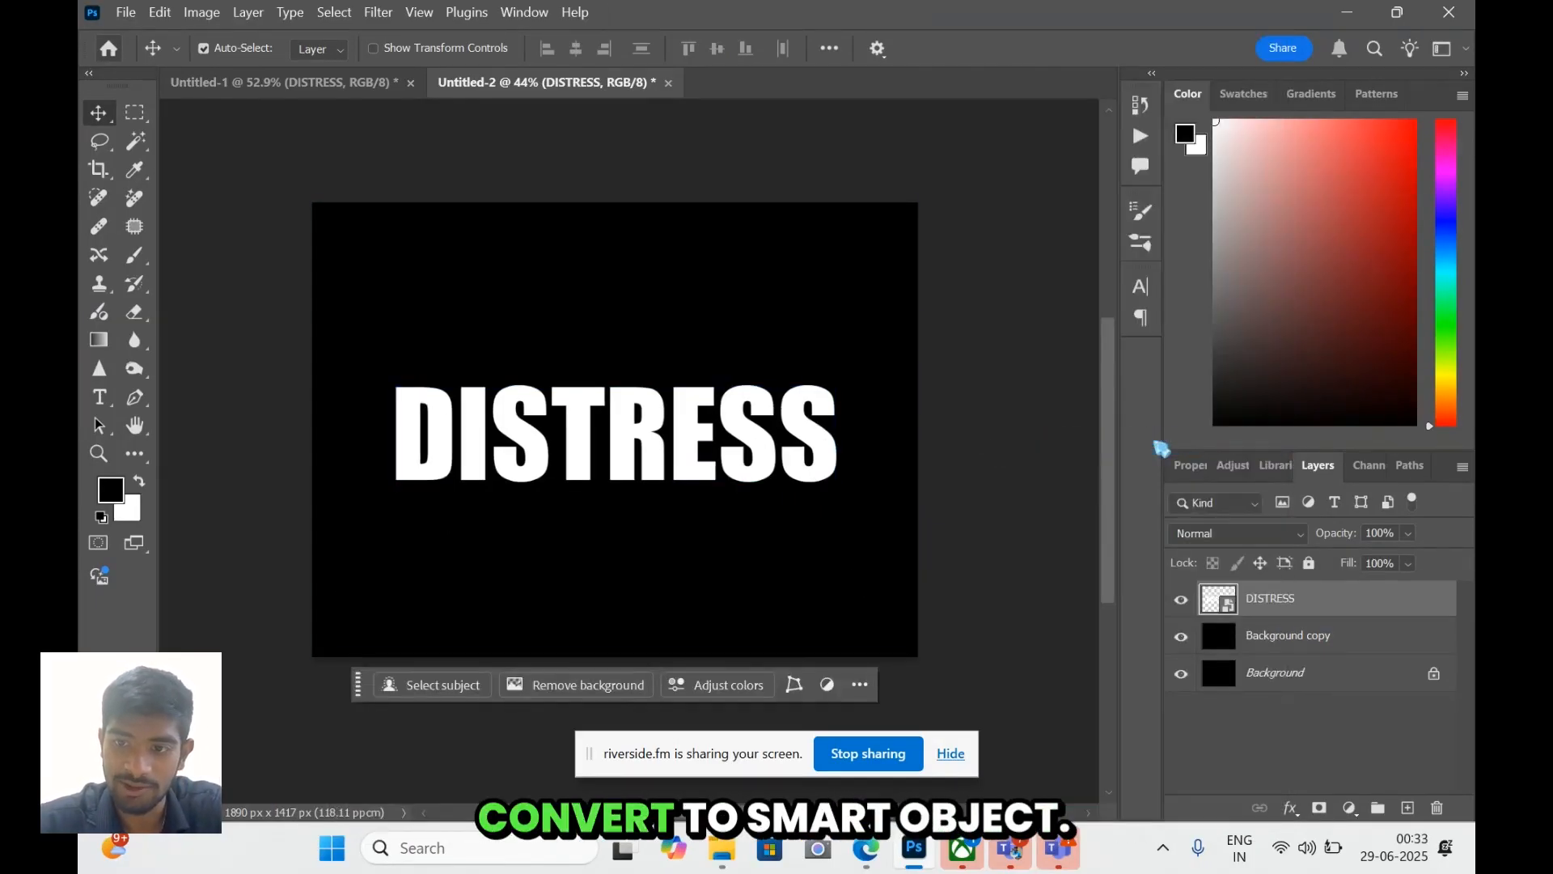
pyautogui.click(485, 297)
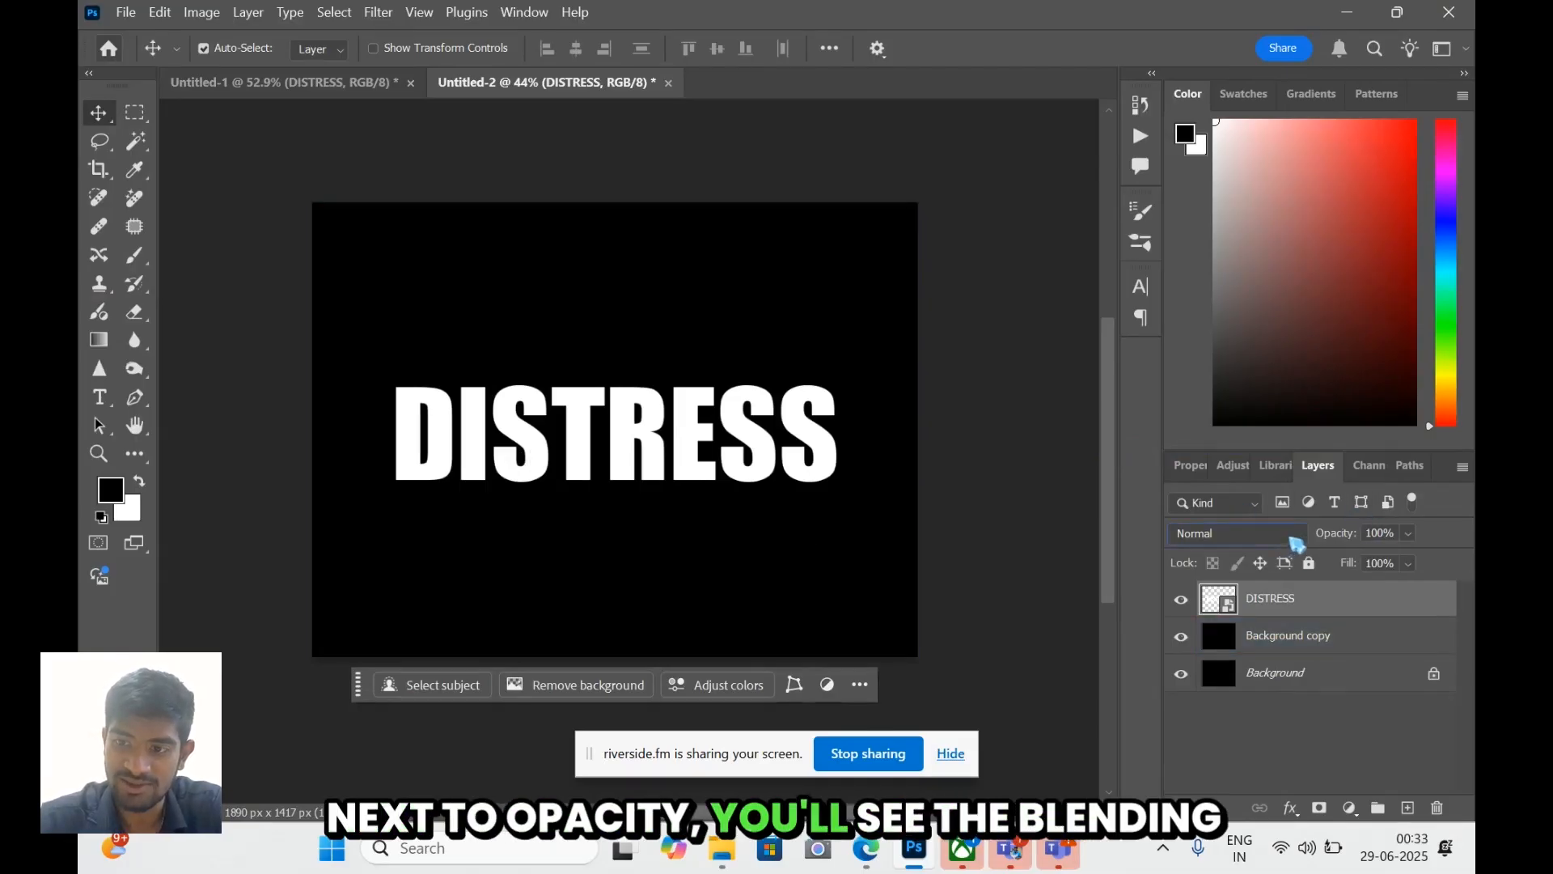
pyautogui.click(1292, 538)
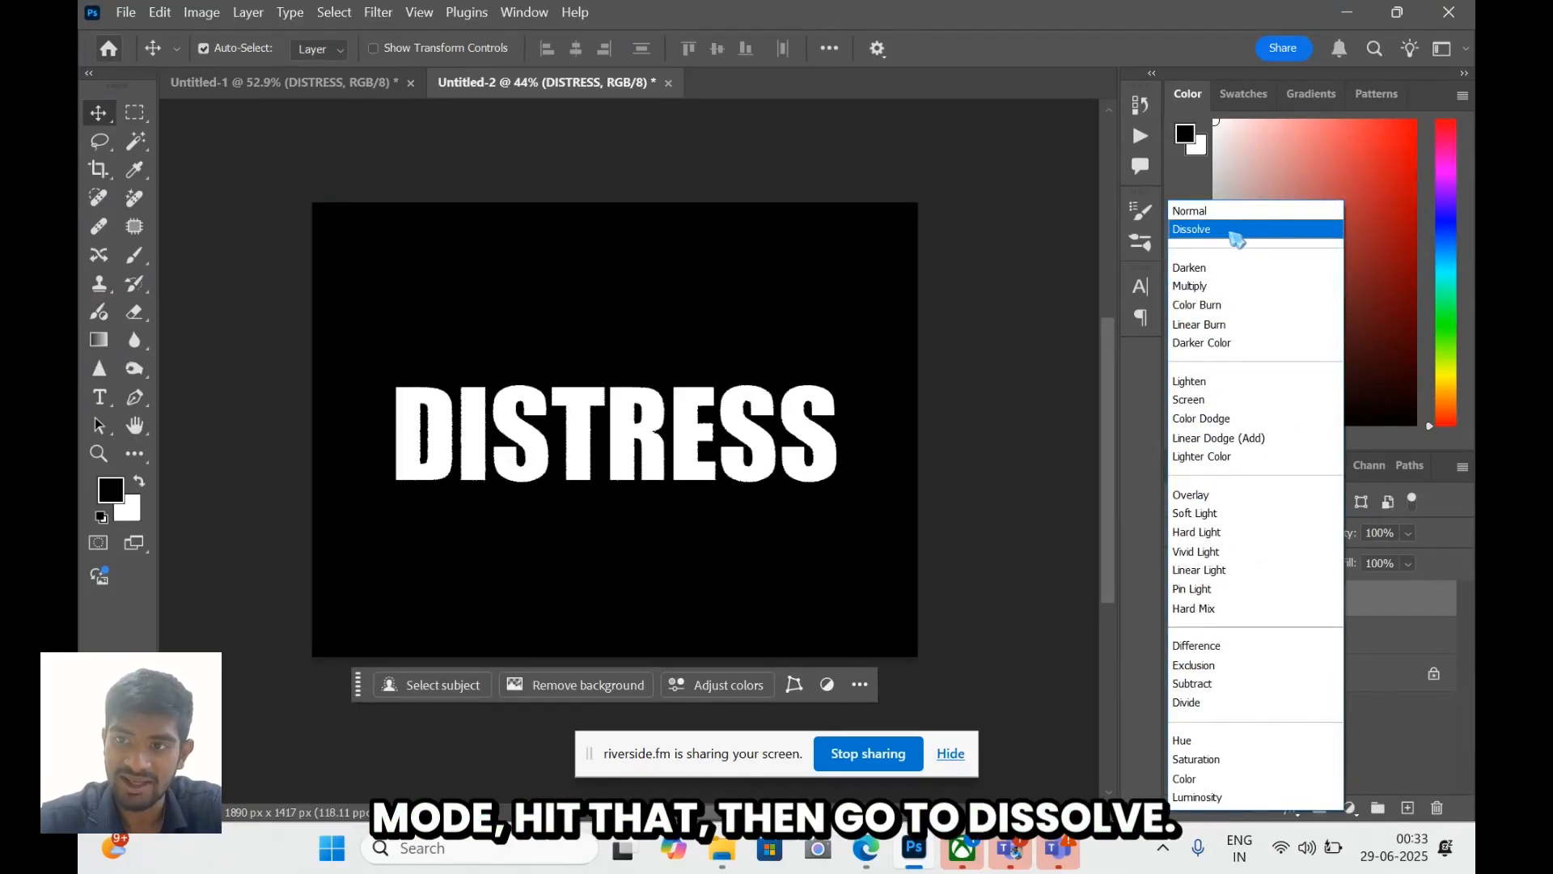
pyautogui.click(1236, 232)
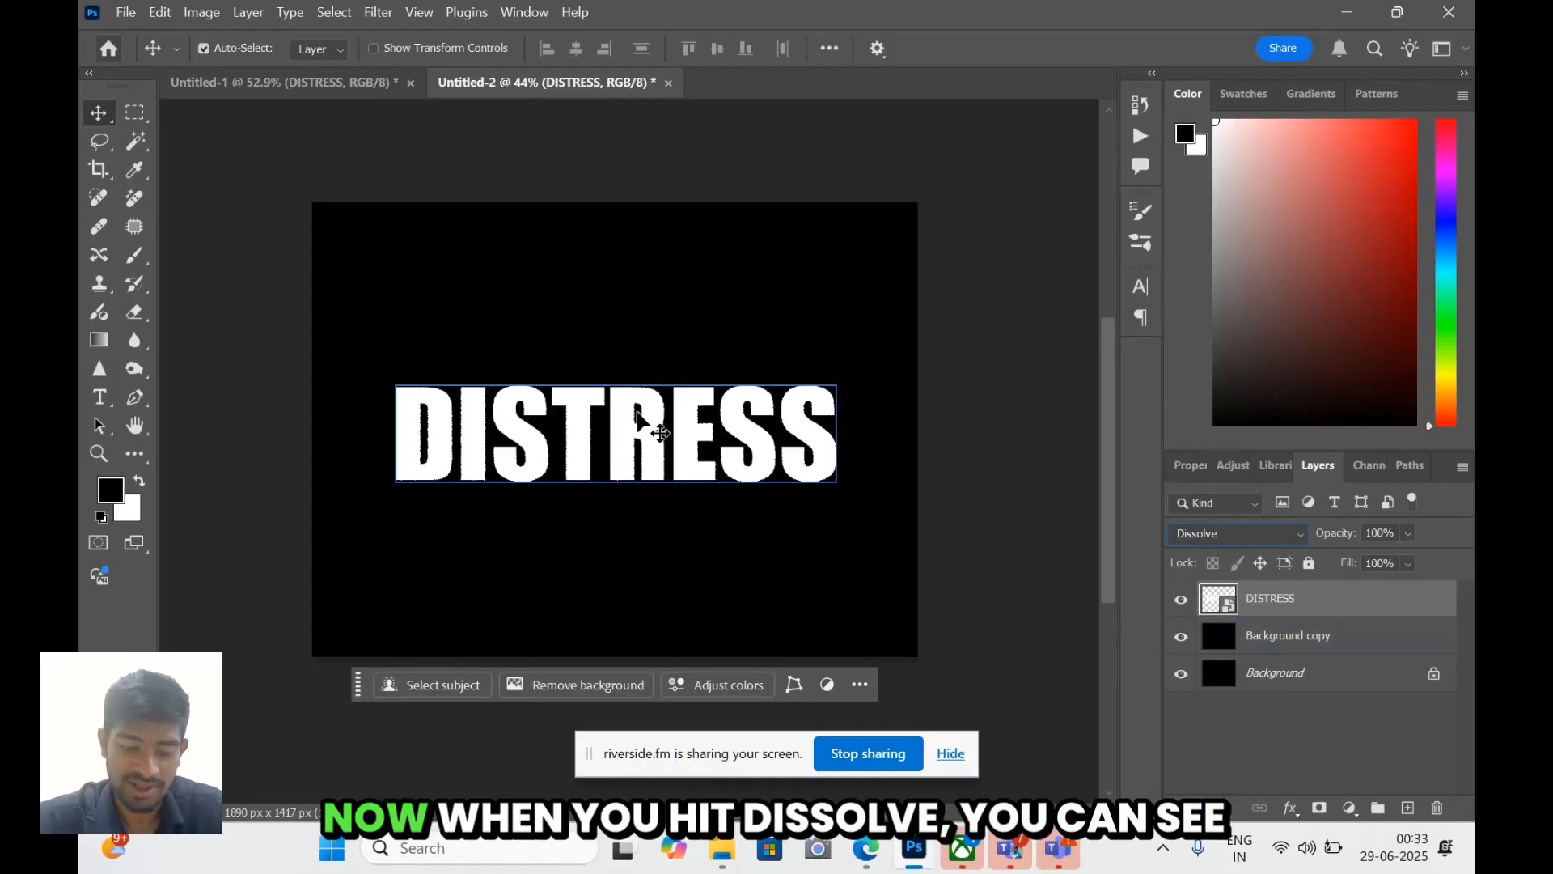
# - Examine the edges of the DISTRESS lettering up close, including the corners and sides of the letters
pyautogui.click(98, 453)
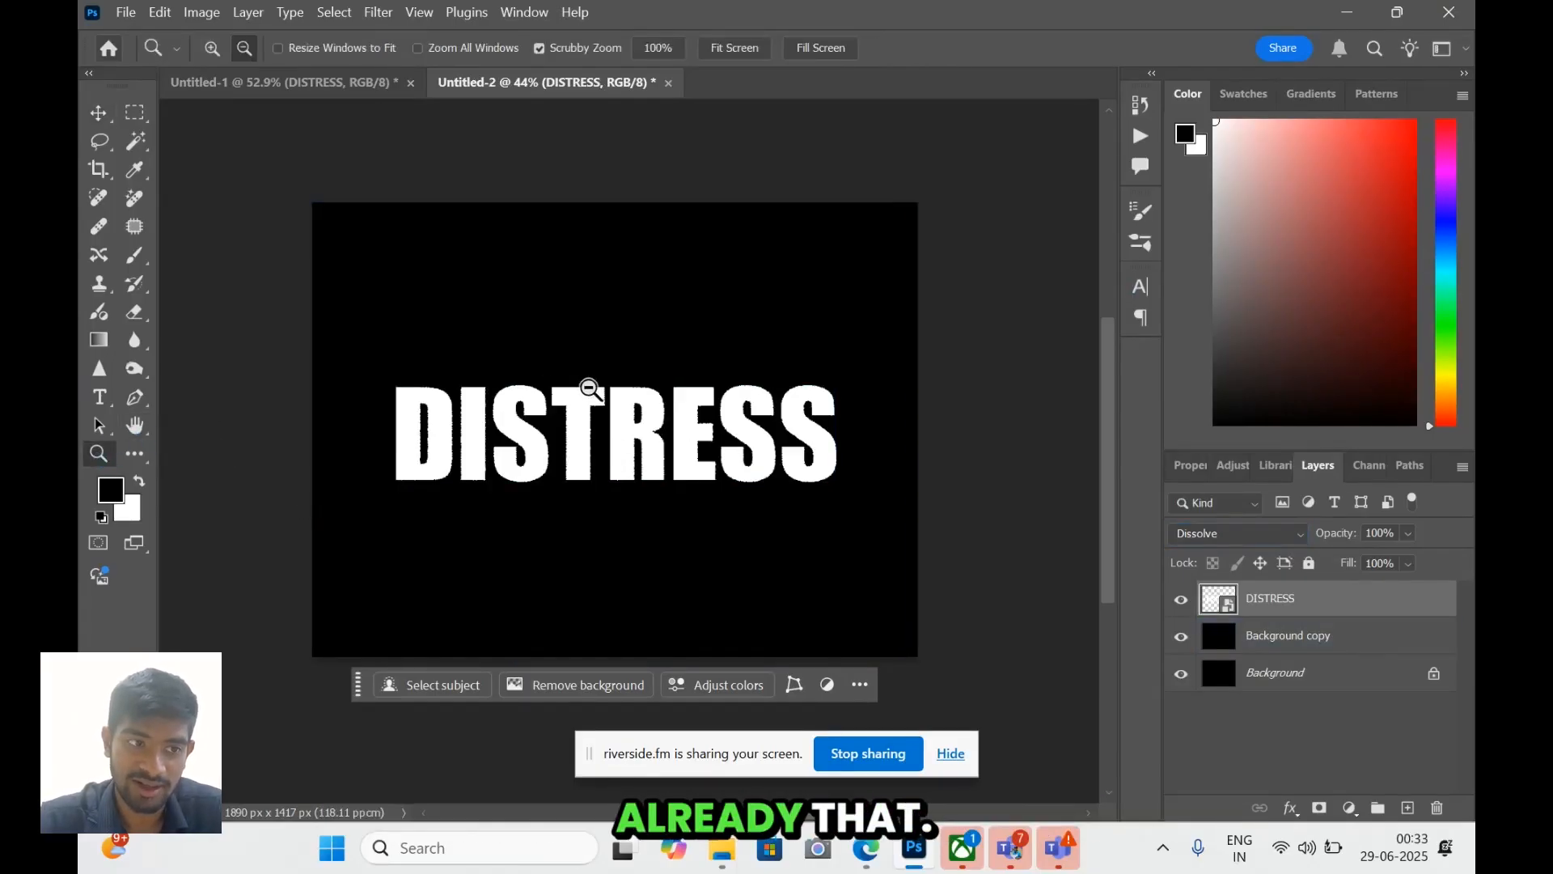
pyautogui.moveTo(610, 393); pyautogui.dragTo(696, 405)
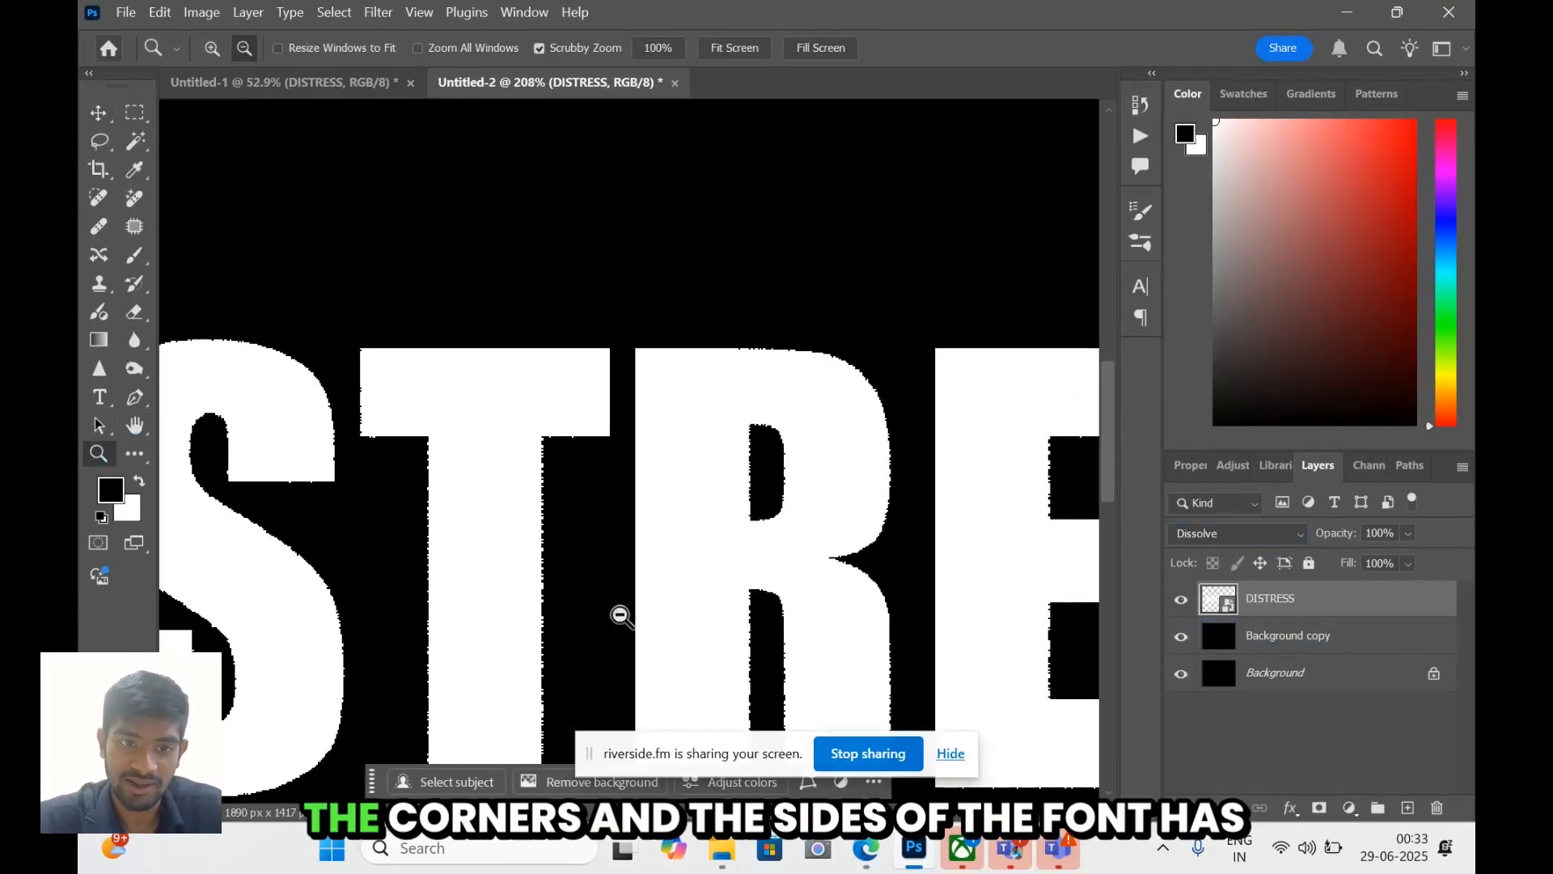
pyautogui.keyDown('alt'); pyautogui.click(874, 452); pyautogui.keyUp('alt')
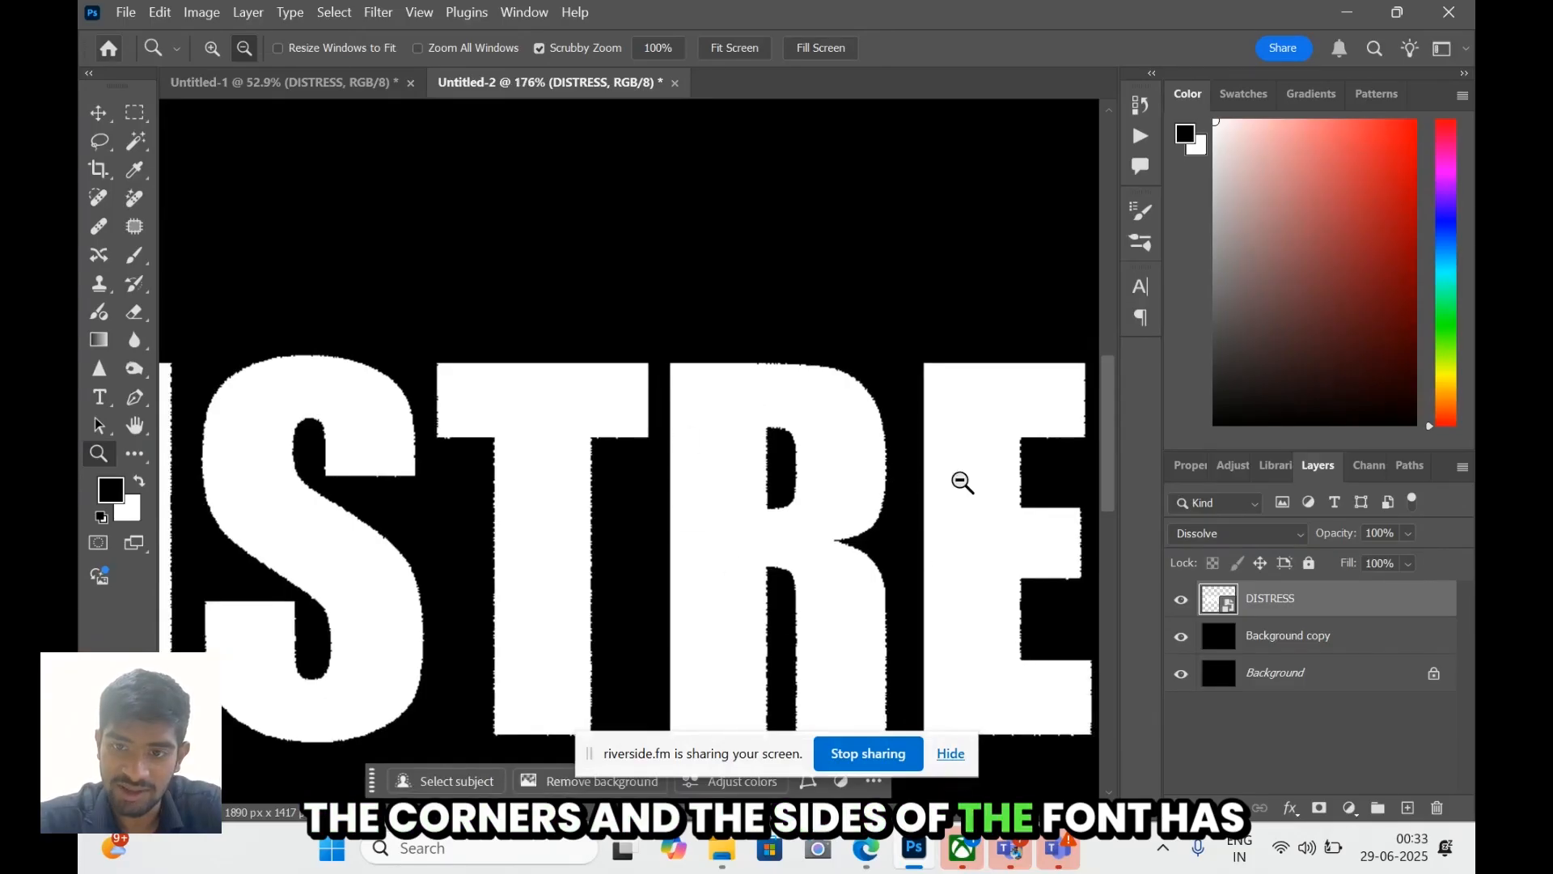
pyautogui.moveTo(833, 555); pyautogui.dragTo(777, 561)
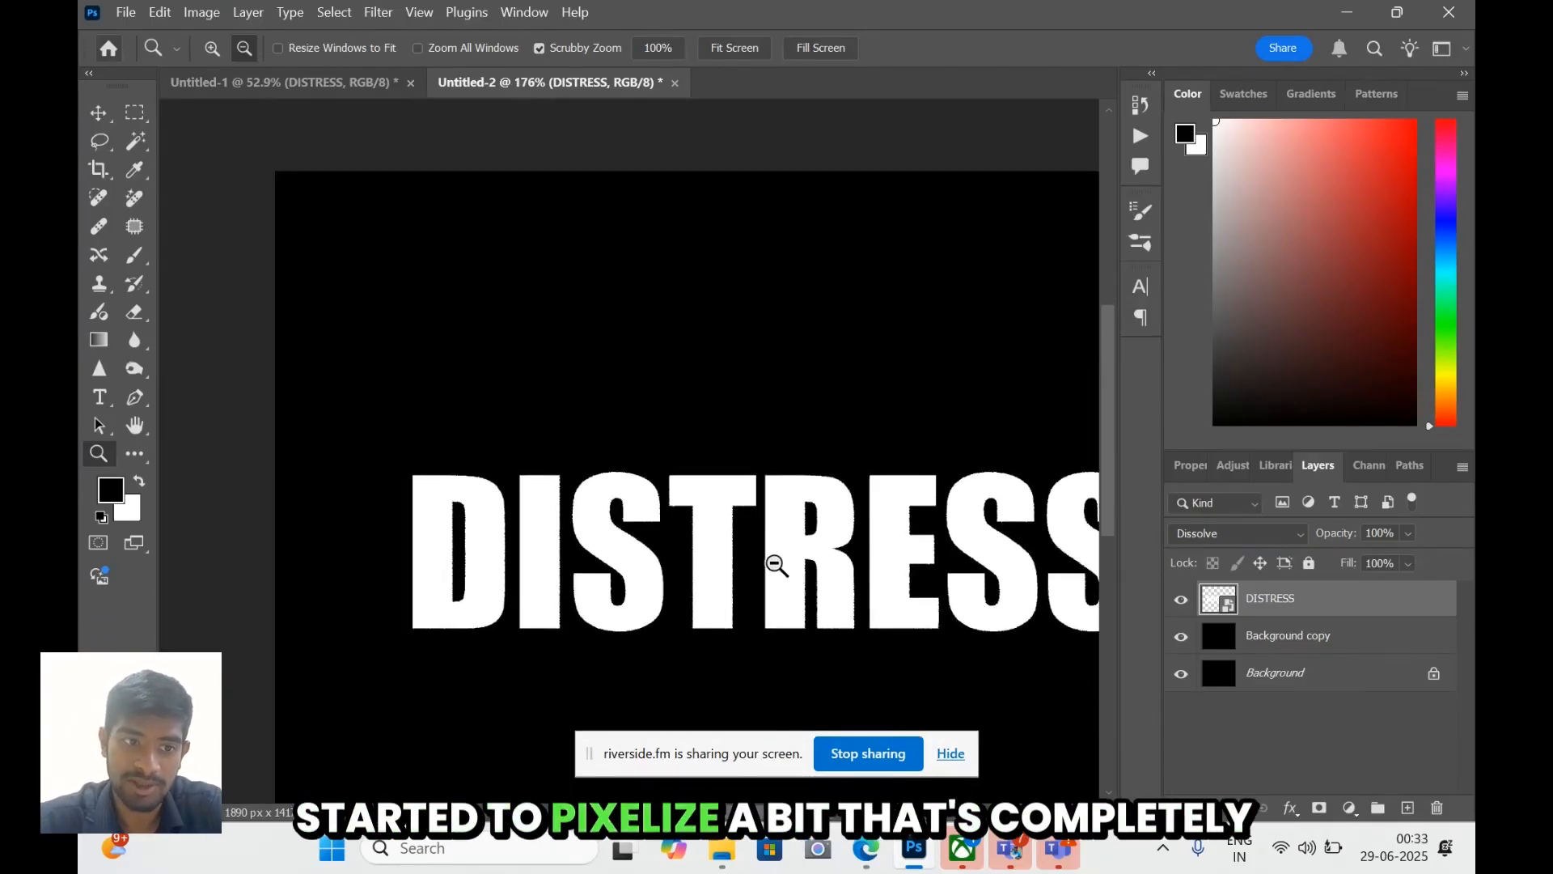
pyautogui.click(722, 847)
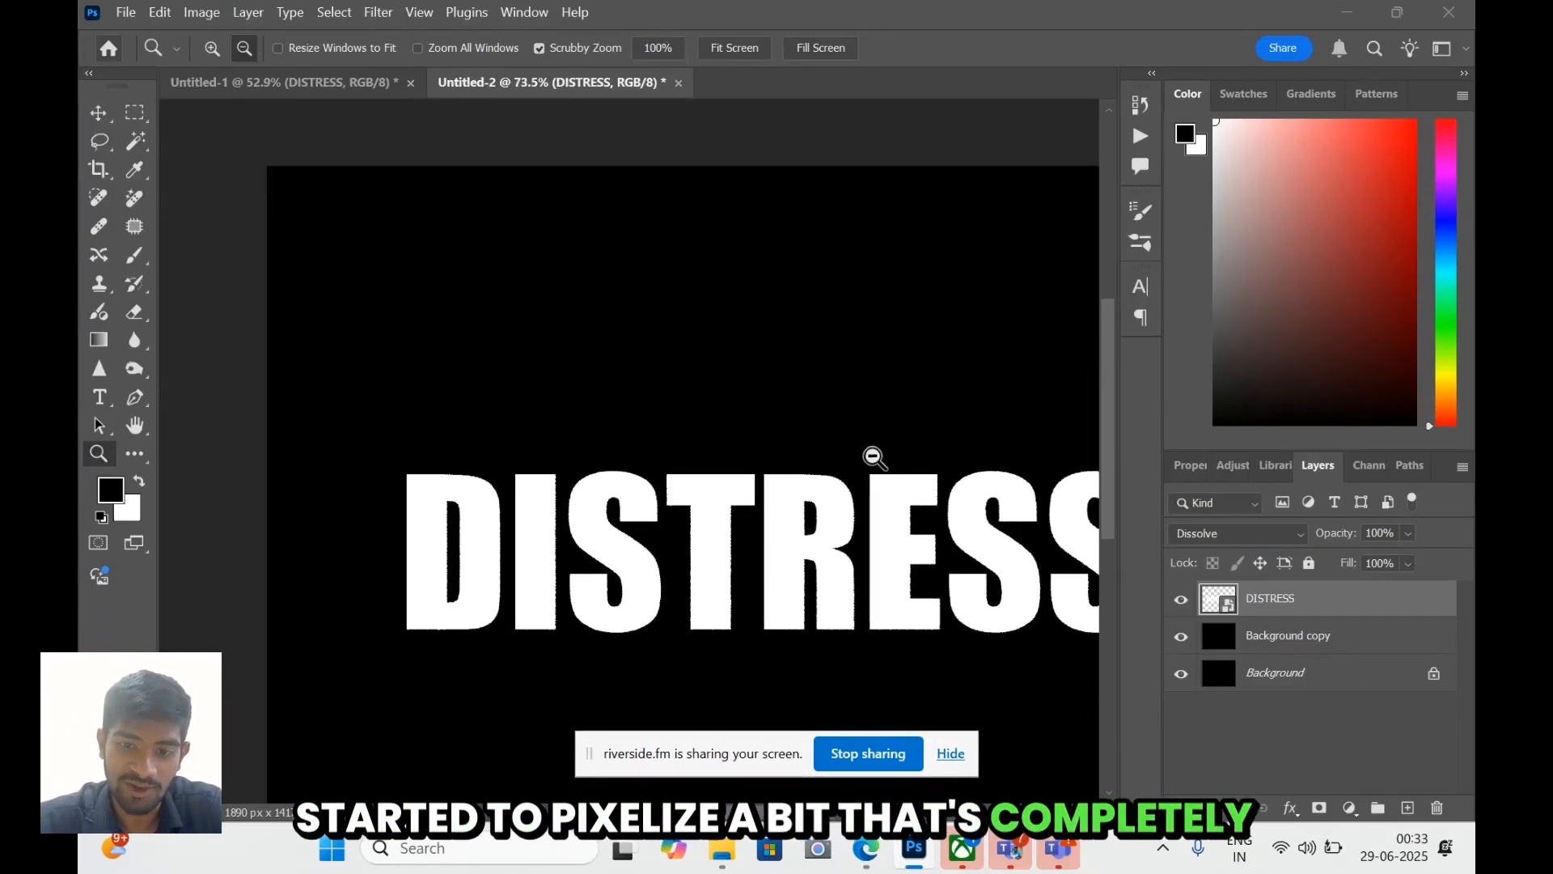
pyautogui.click(876, 486)
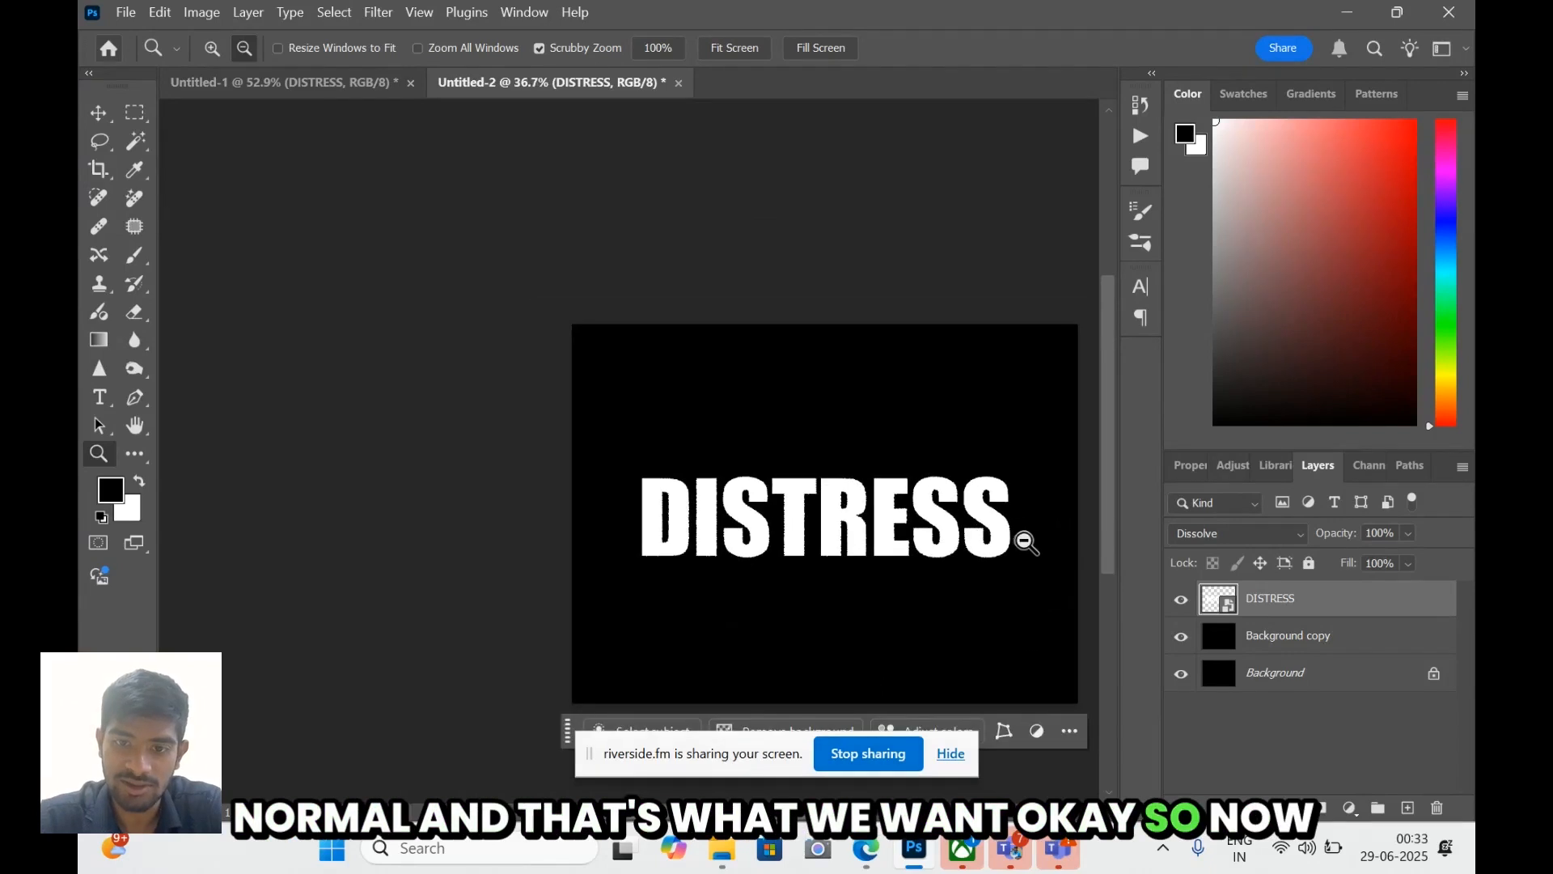
pyautogui.moveTo(1027, 542); pyautogui.dragTo(1072, 537)
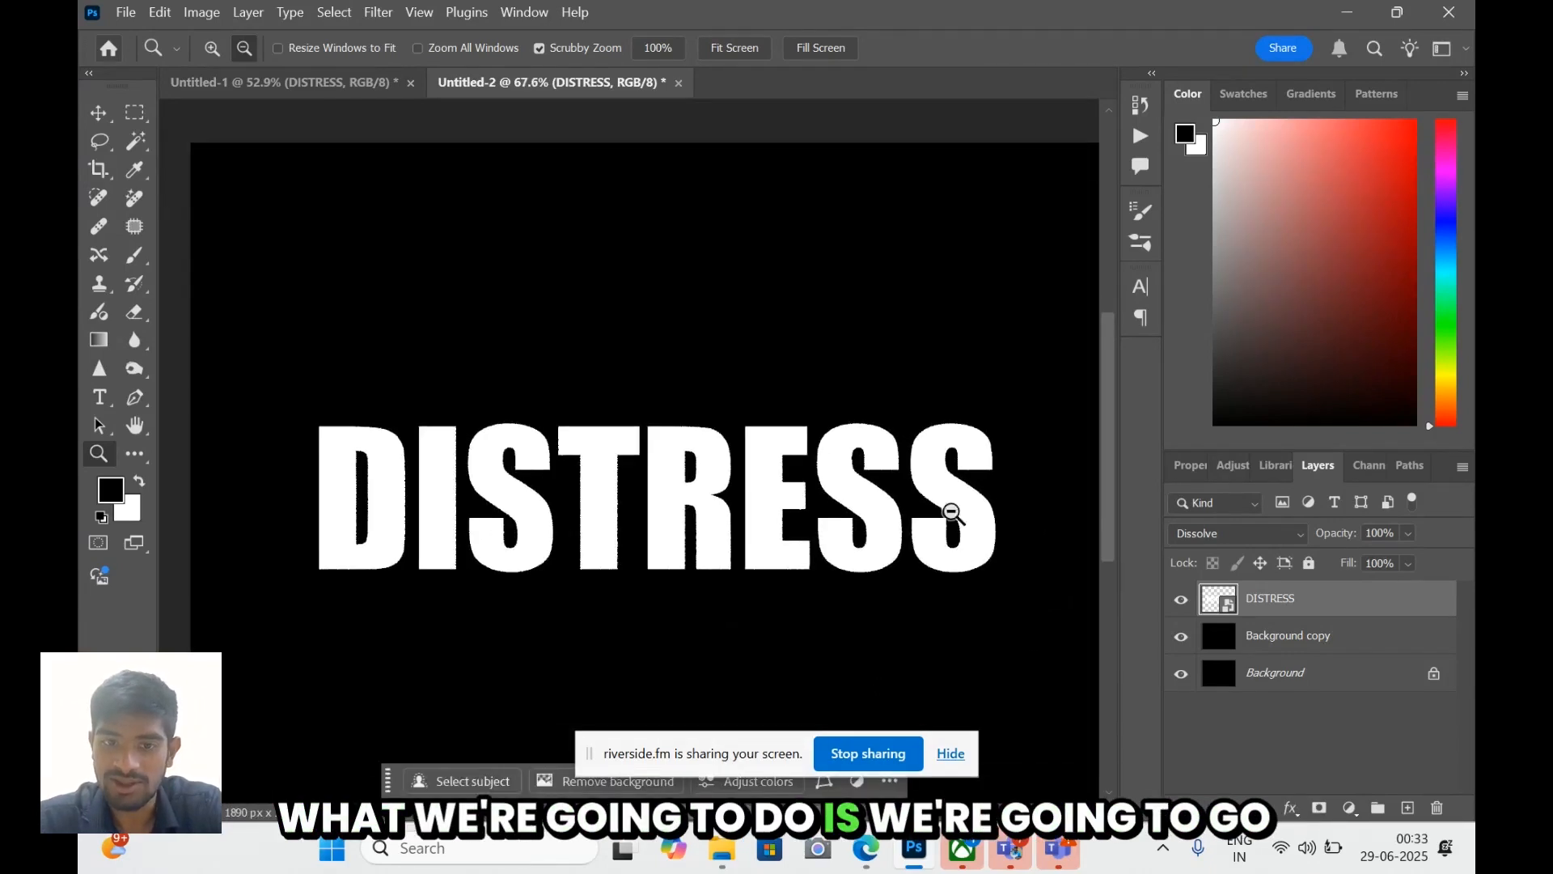
# - Apply the Filter Gallery's Texturizer to the DISTRESS layer in place of Mosaic Tiles, with the Canvas texture scaled to 53%
pyautogui.press('v')
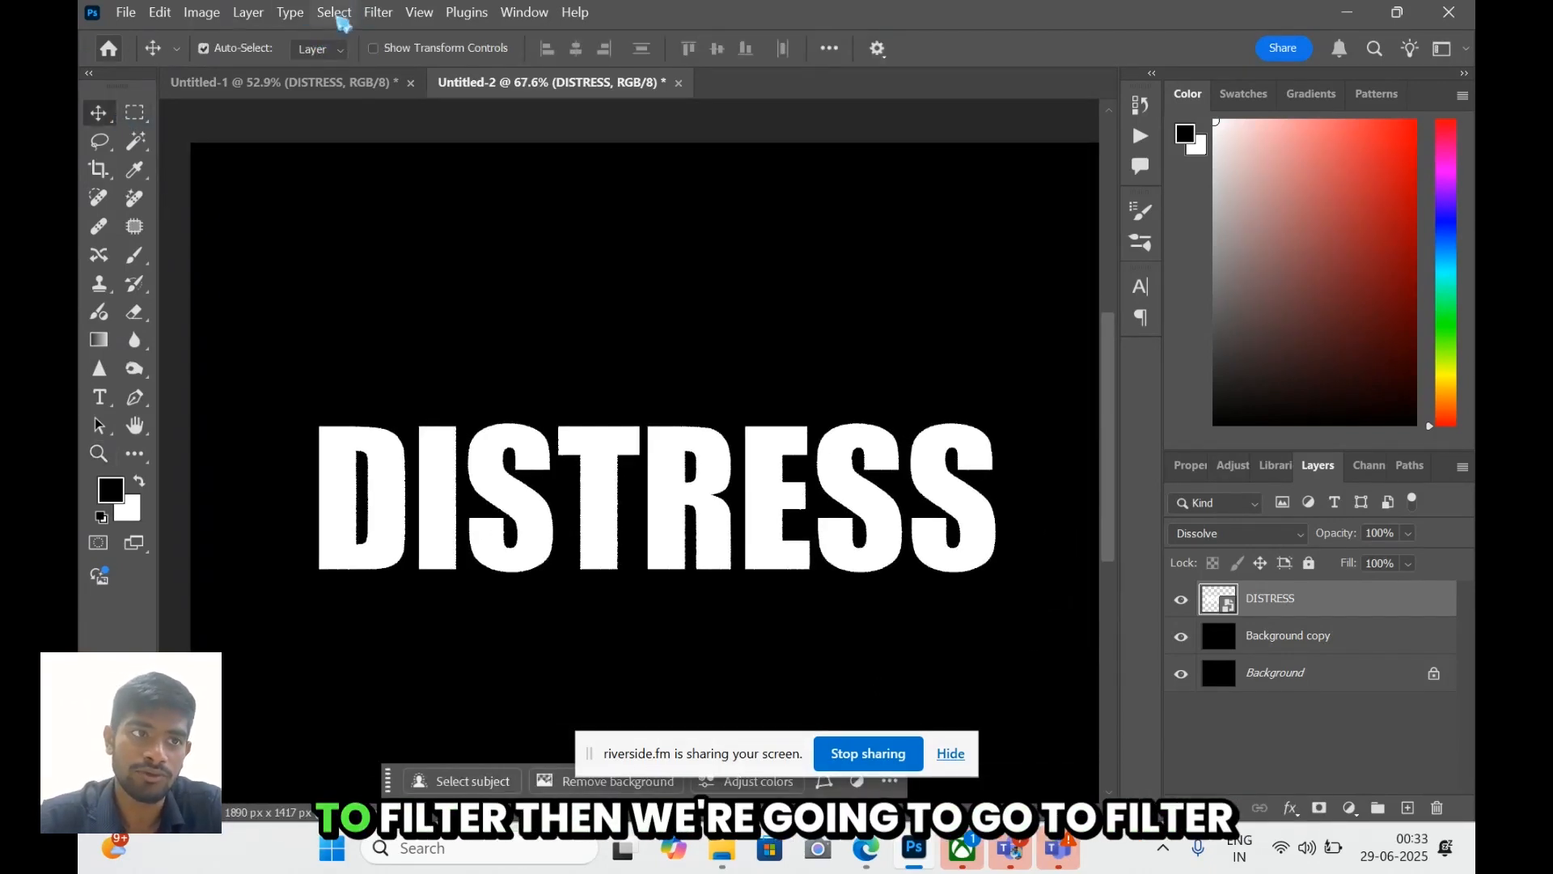
pyautogui.click(377, 12)
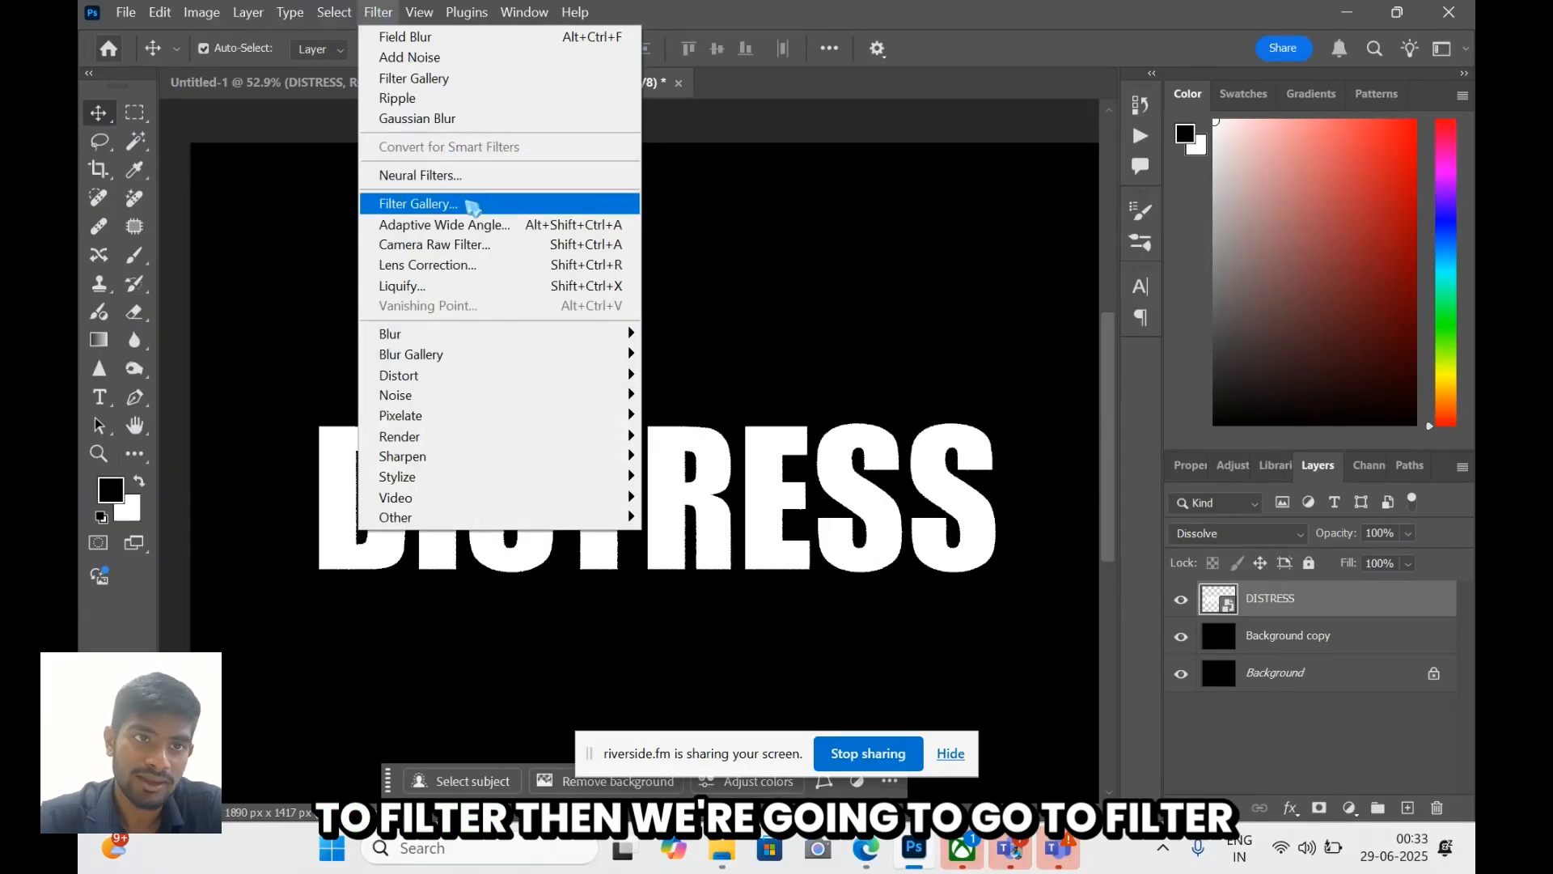
pyautogui.click(471, 210)
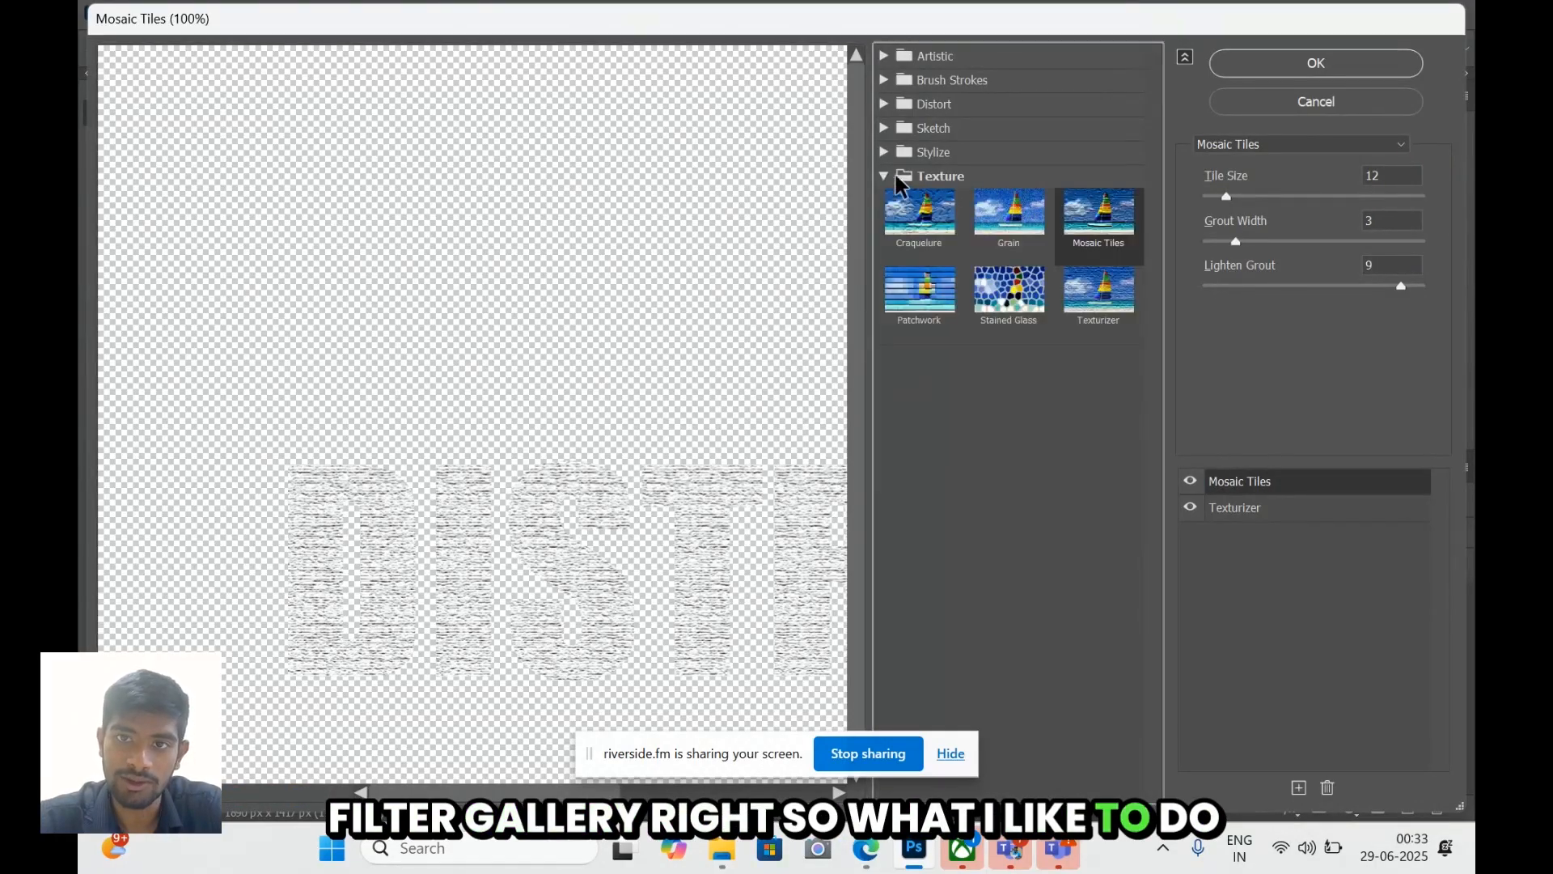
pyautogui.click(1121, 290)
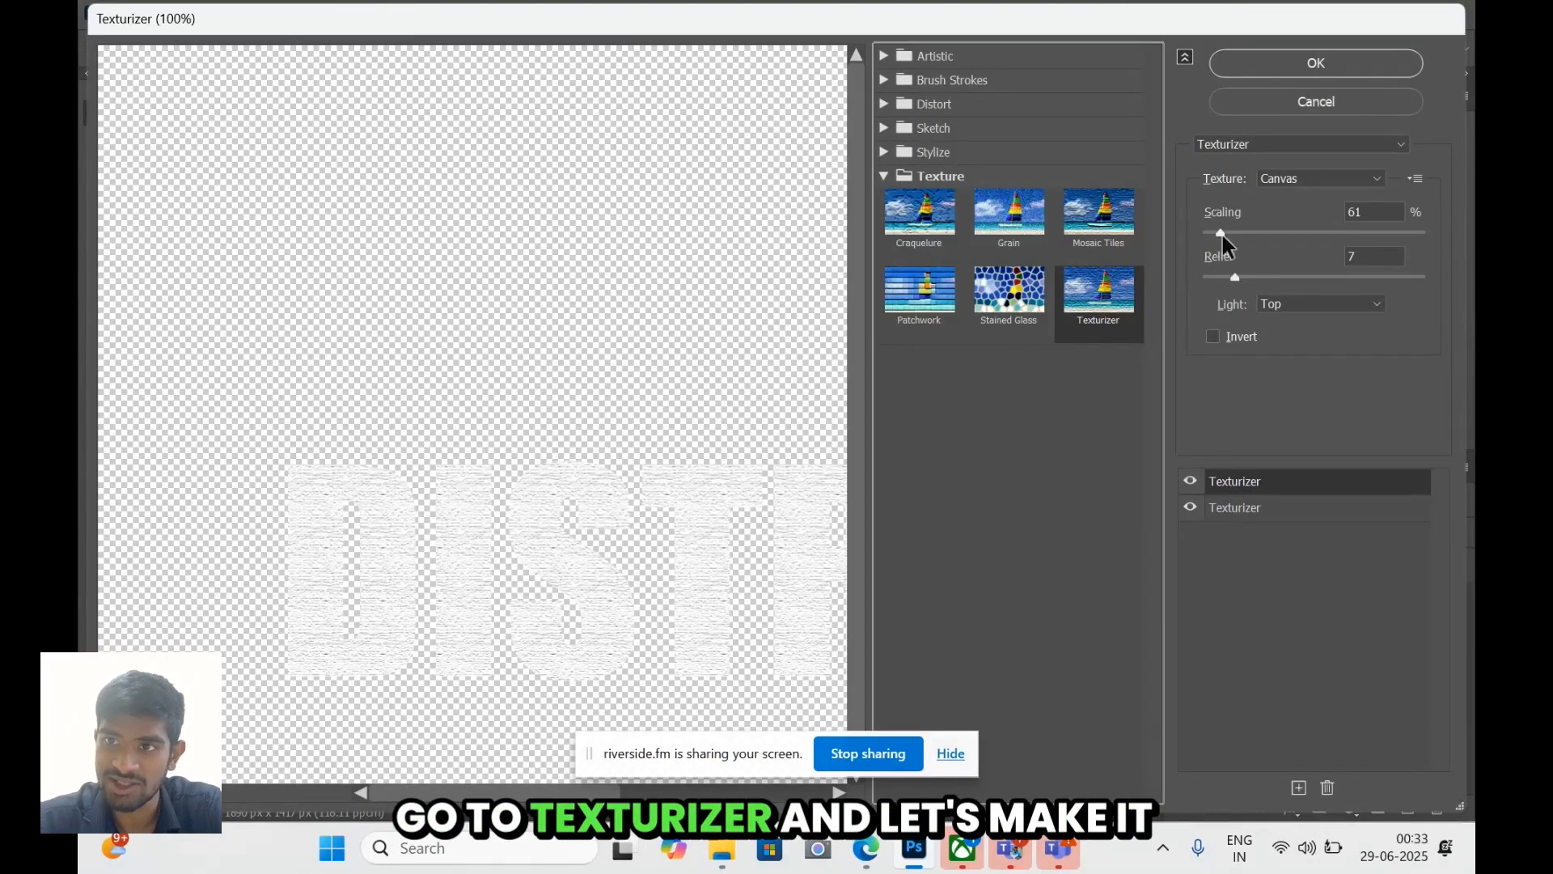
pyautogui.moveTo(1221, 232); pyautogui.dragTo(1216, 233)
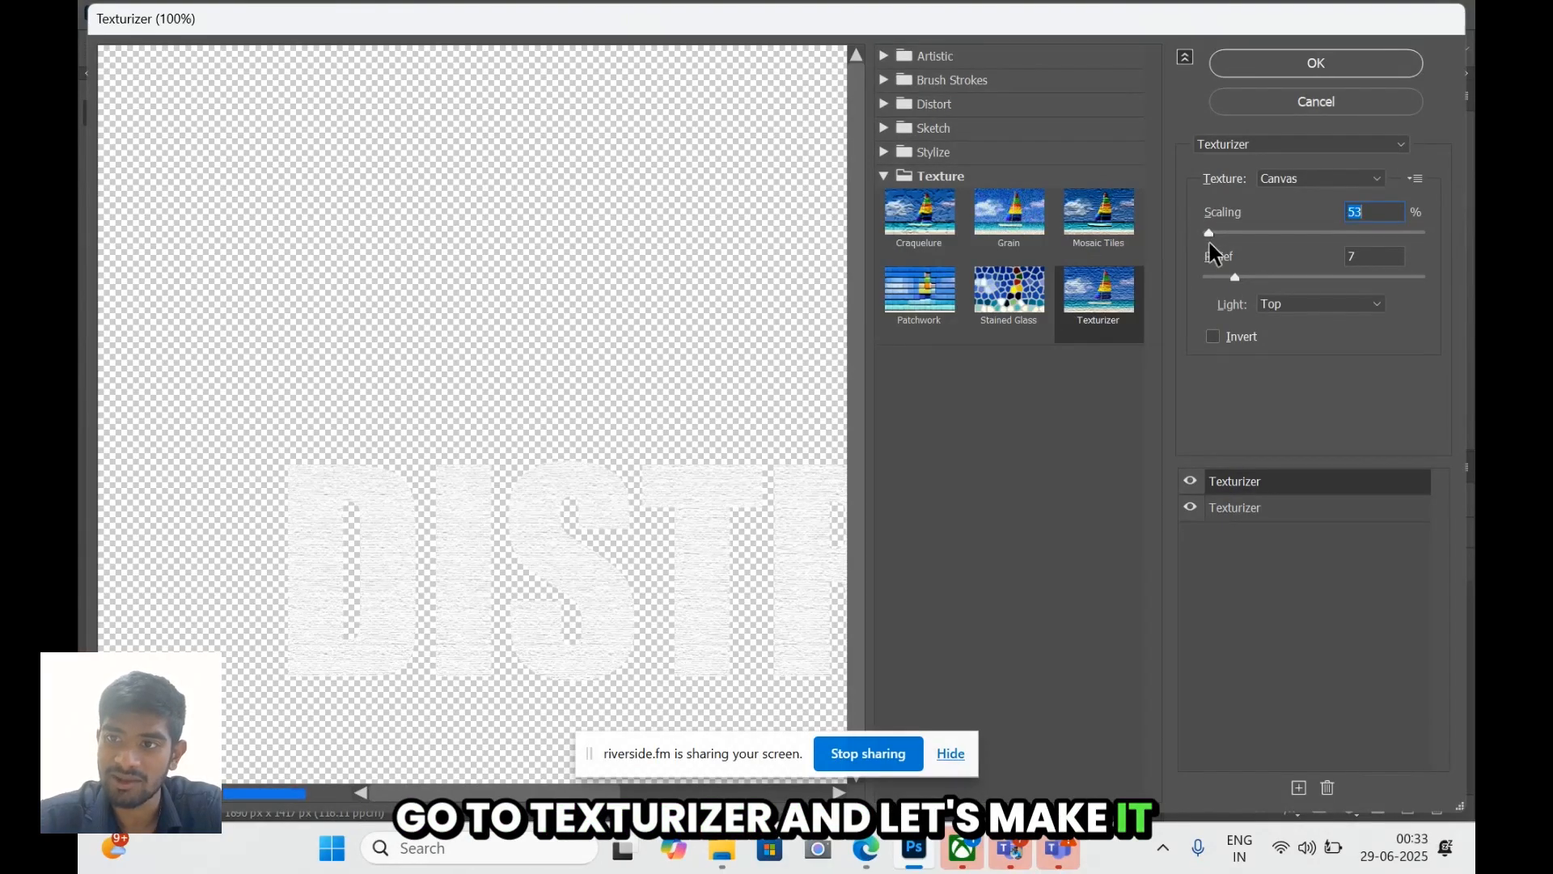
pyautogui.click(1338, 58)
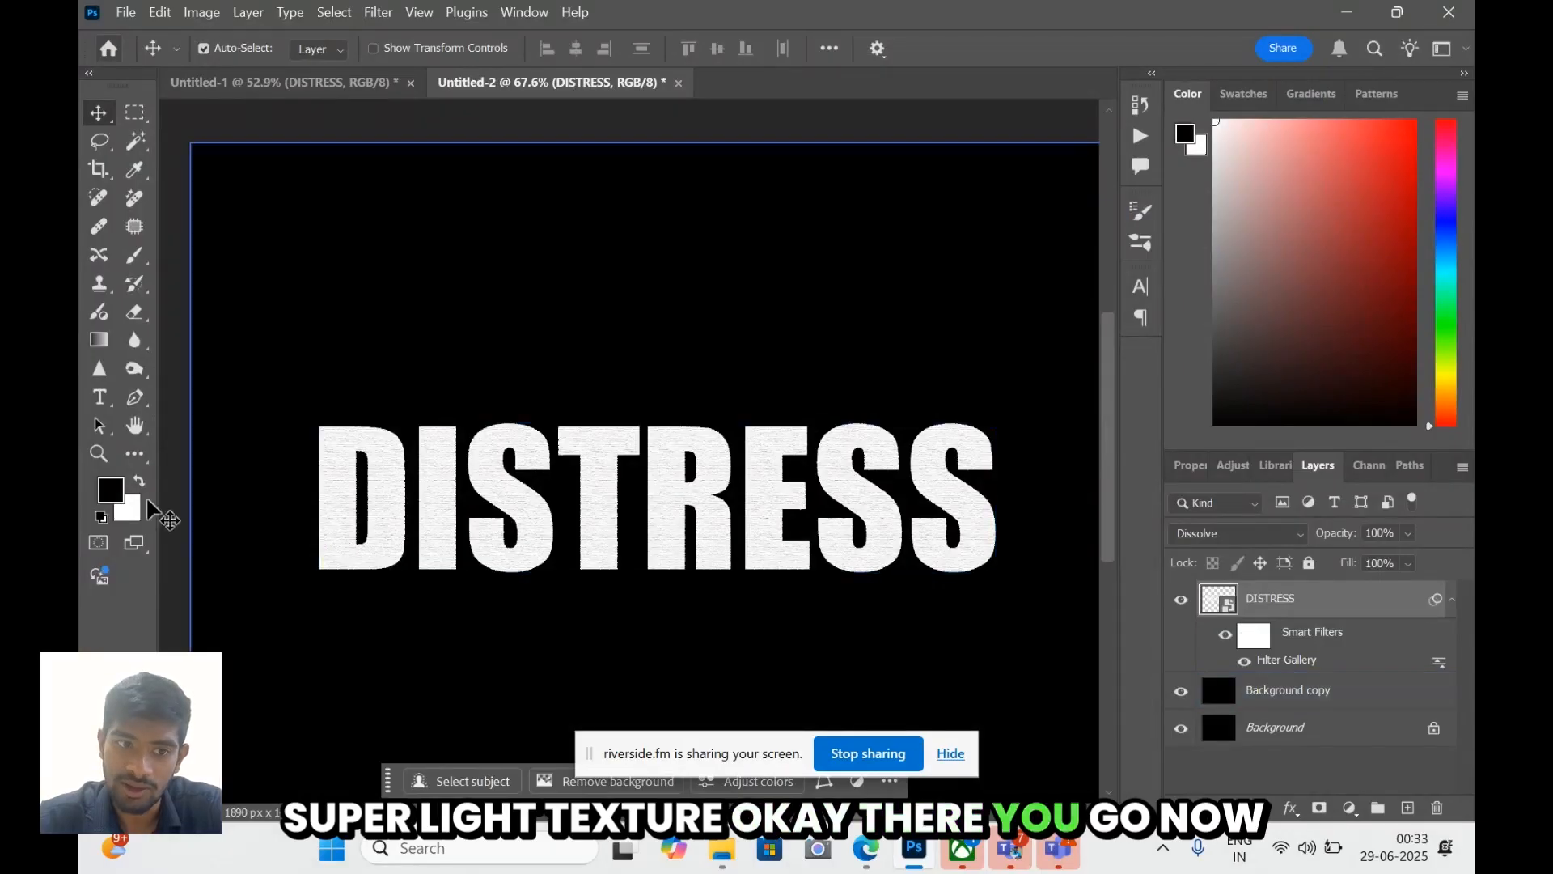
# - Start a Field Blur on the DISTRESS layer and delete both existing blur pins
pyautogui.press('z')
pyautogui.moveTo(721, 509)
pyautogui.mouseDown()
pyautogui.moveTo(779, 516)
pyautogui.moveTo(704, 520)
pyautogui.mouseUp()
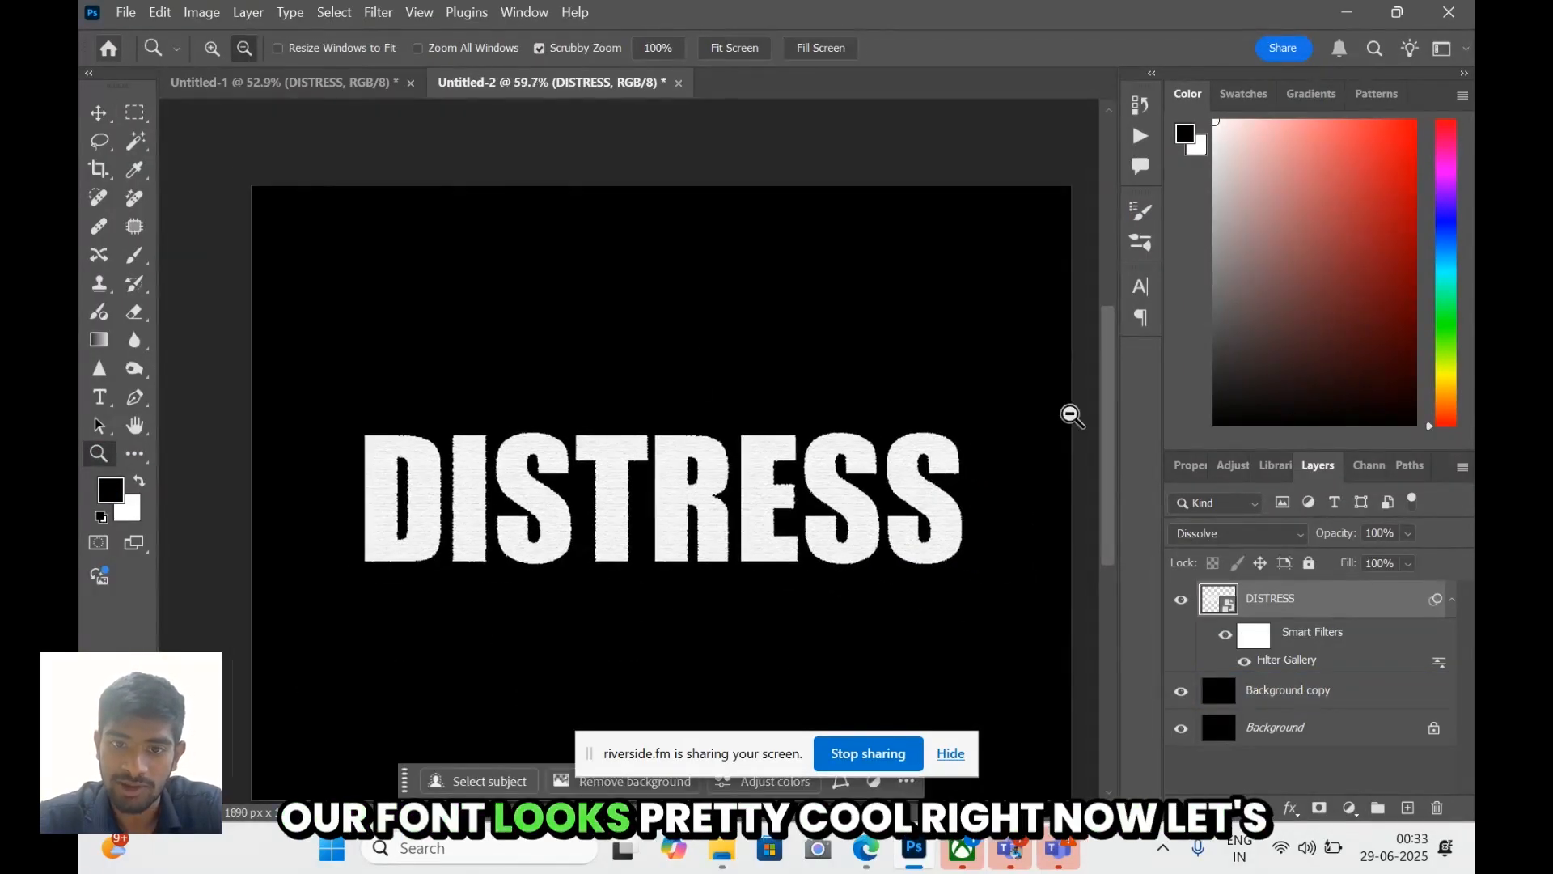
pyautogui.moveTo(1111, 422); pyautogui.dragTo(1114, 440)
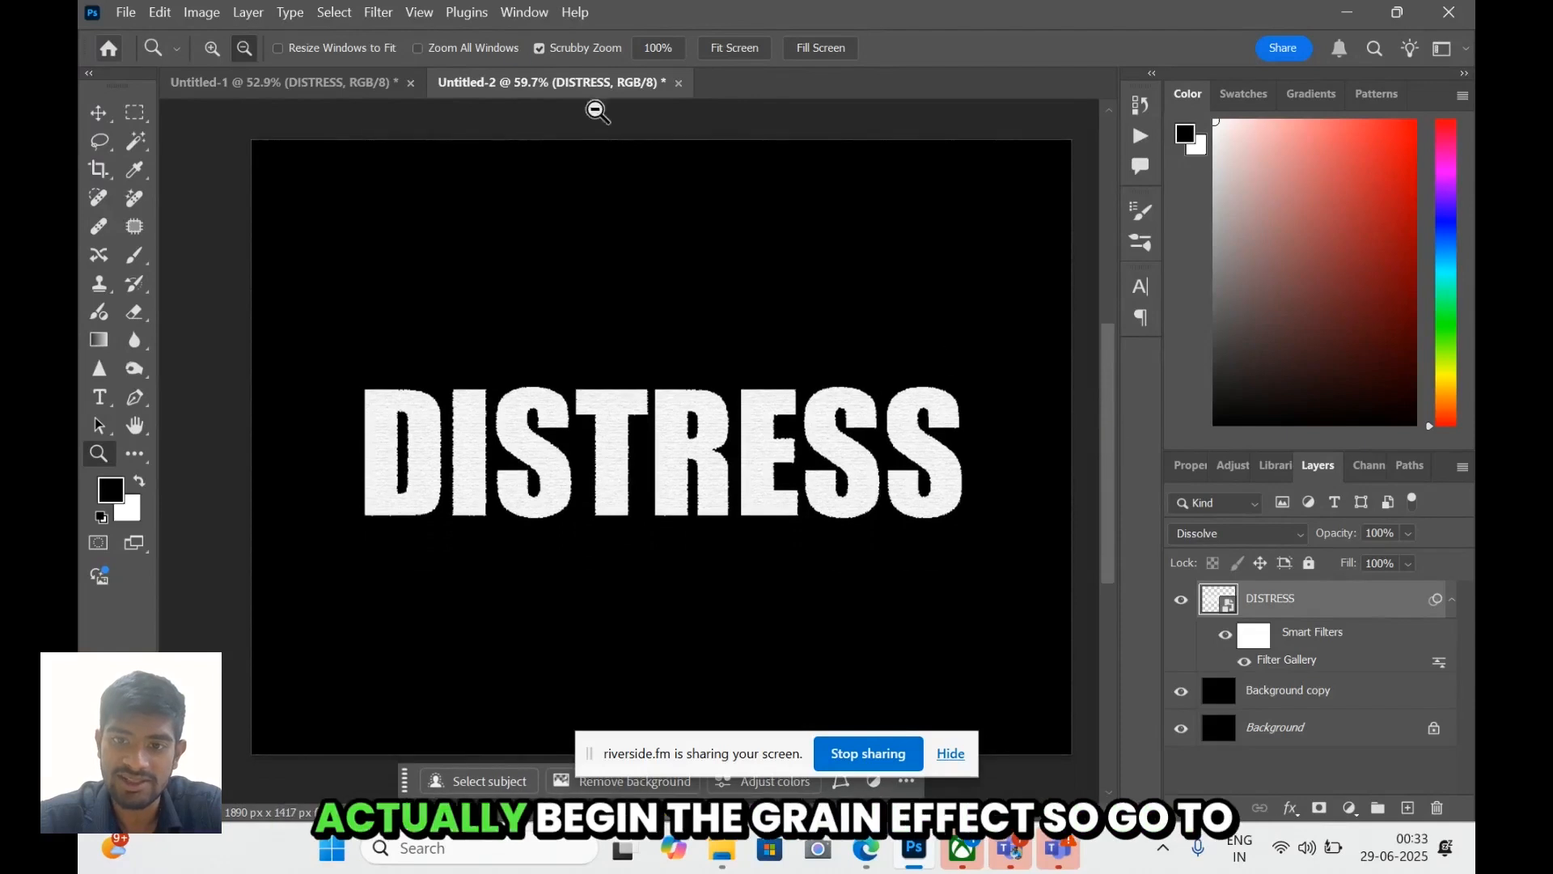
pyautogui.click(379, 13)
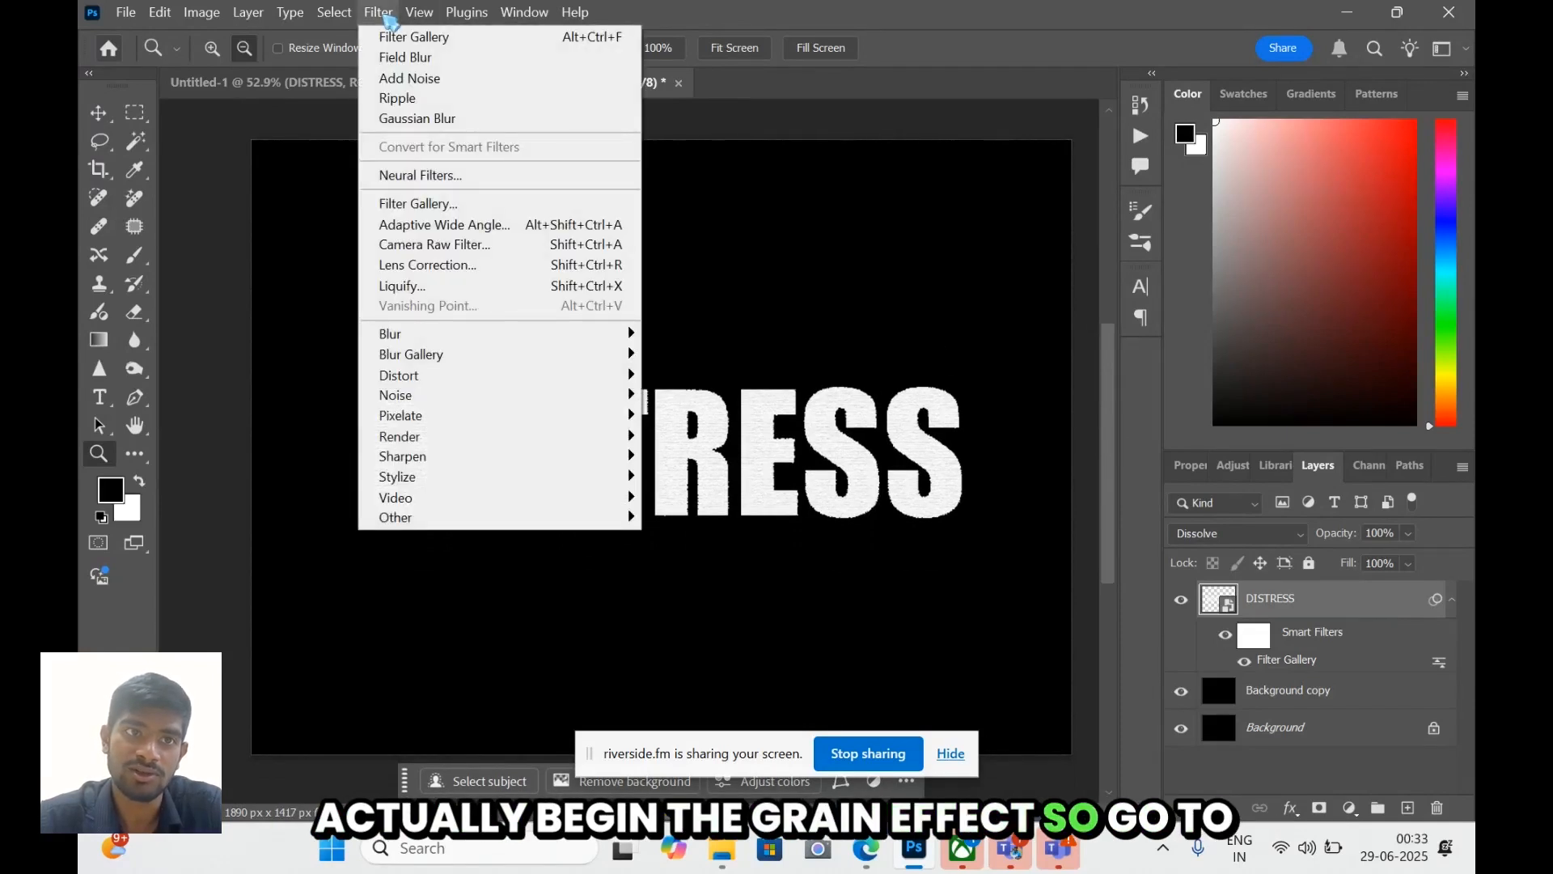
pyautogui.click(437, 57)
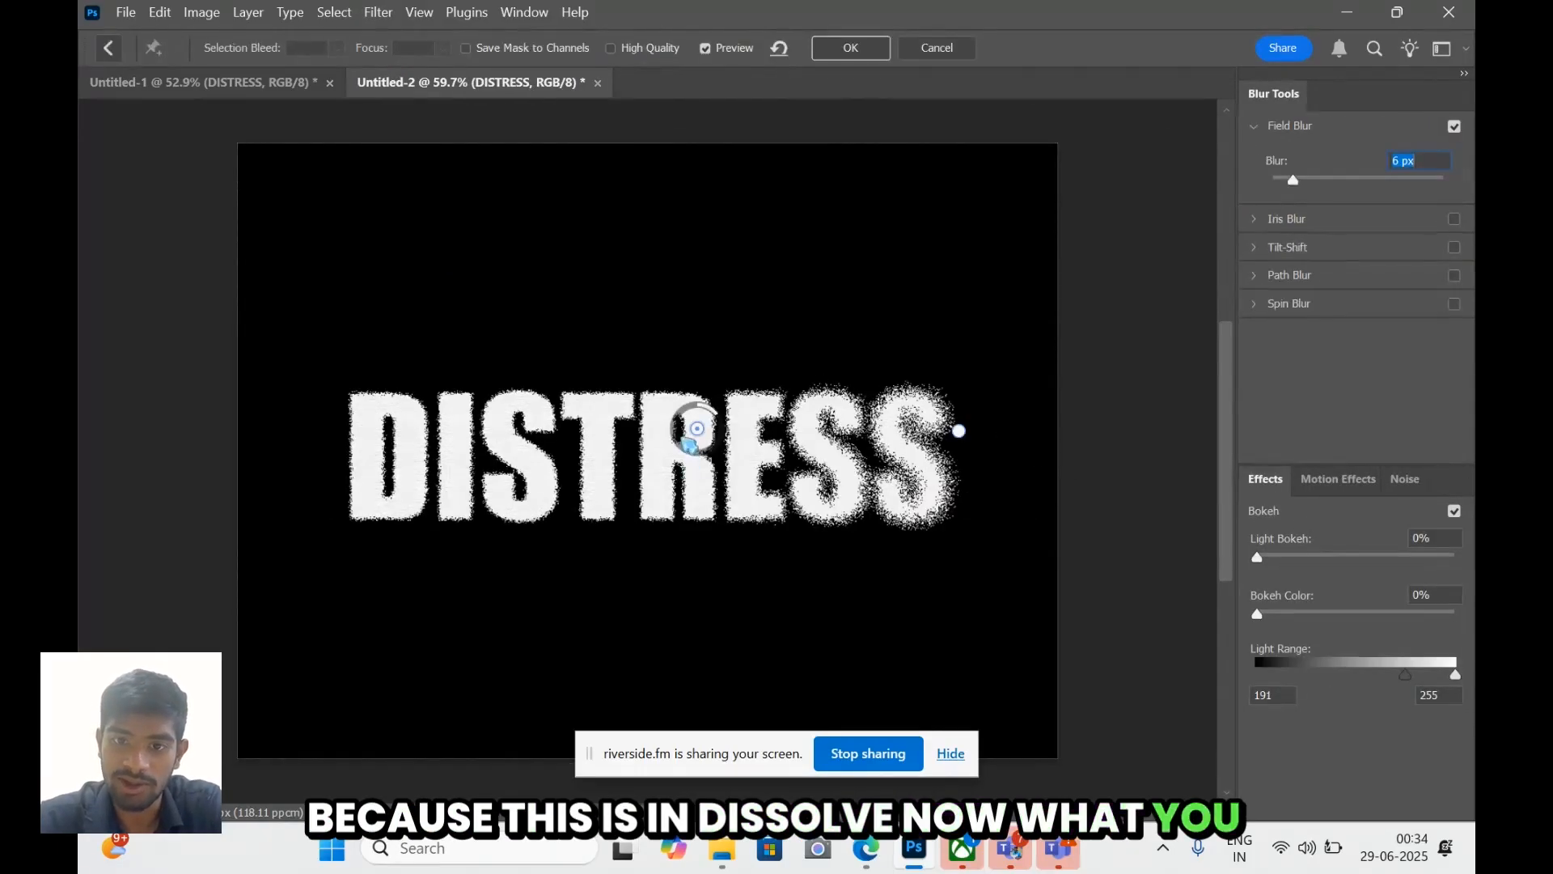
pyautogui.moveTo(698, 431); pyautogui.dragTo(770, 457)
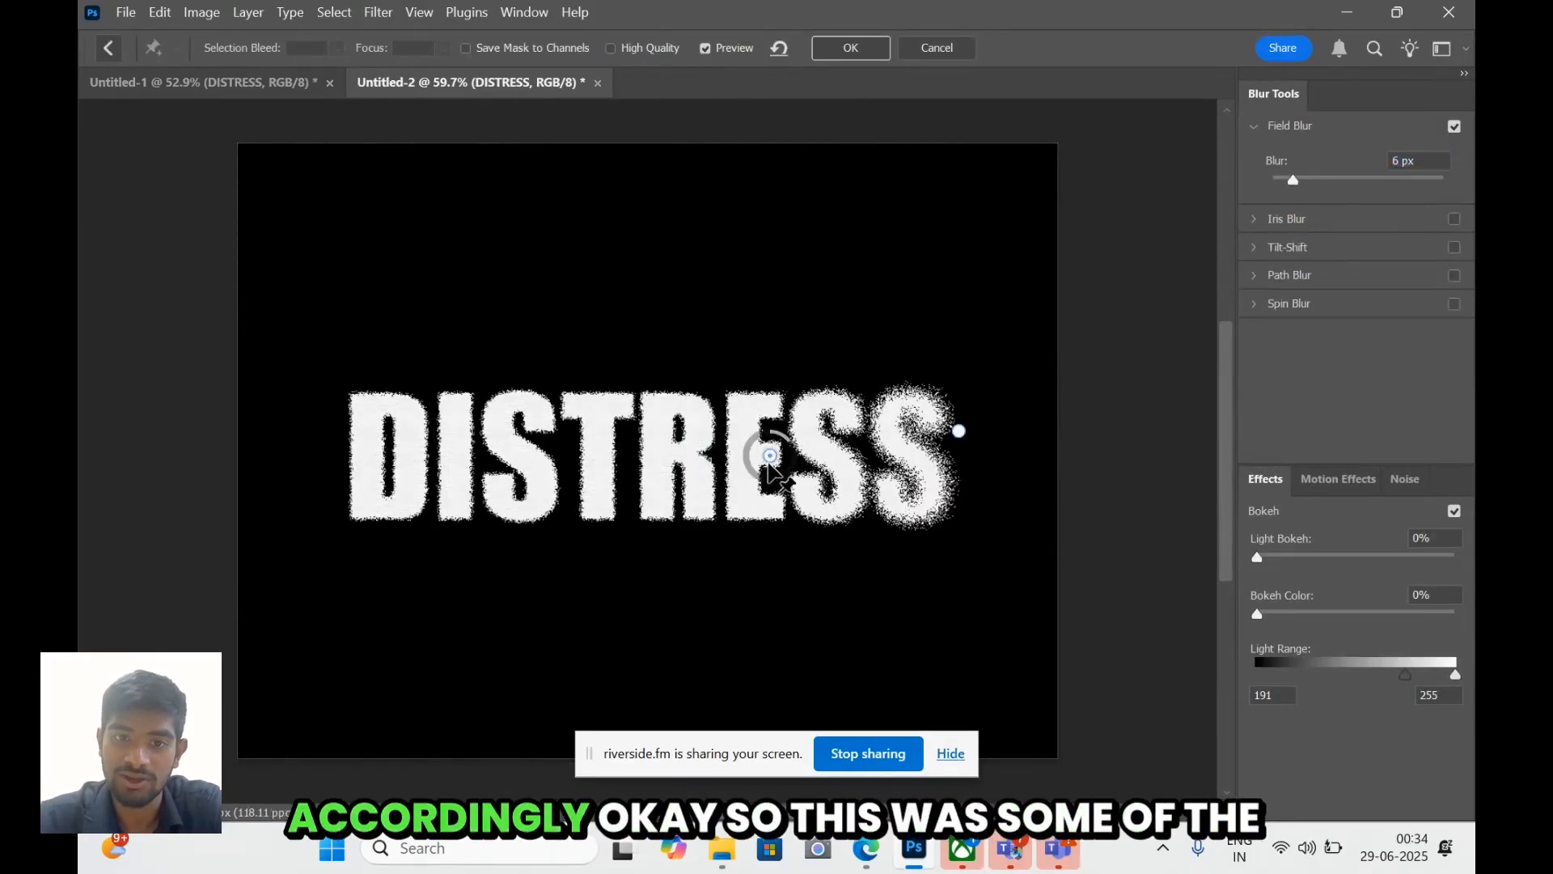
pyautogui.press('Delete')
pyautogui.click(958, 436)
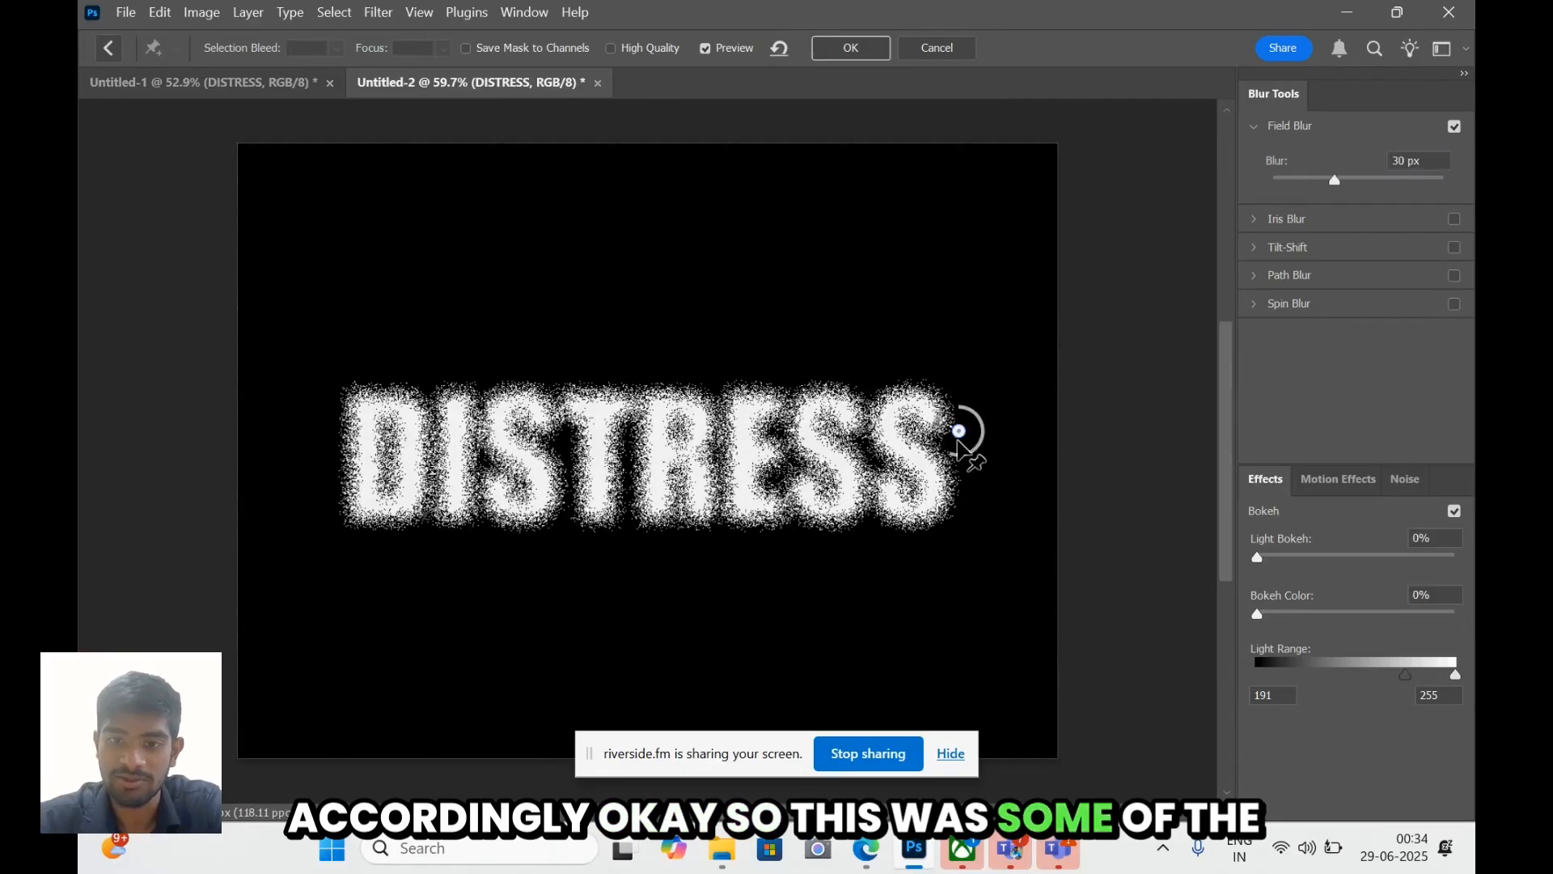
pyautogui.press('Delete')
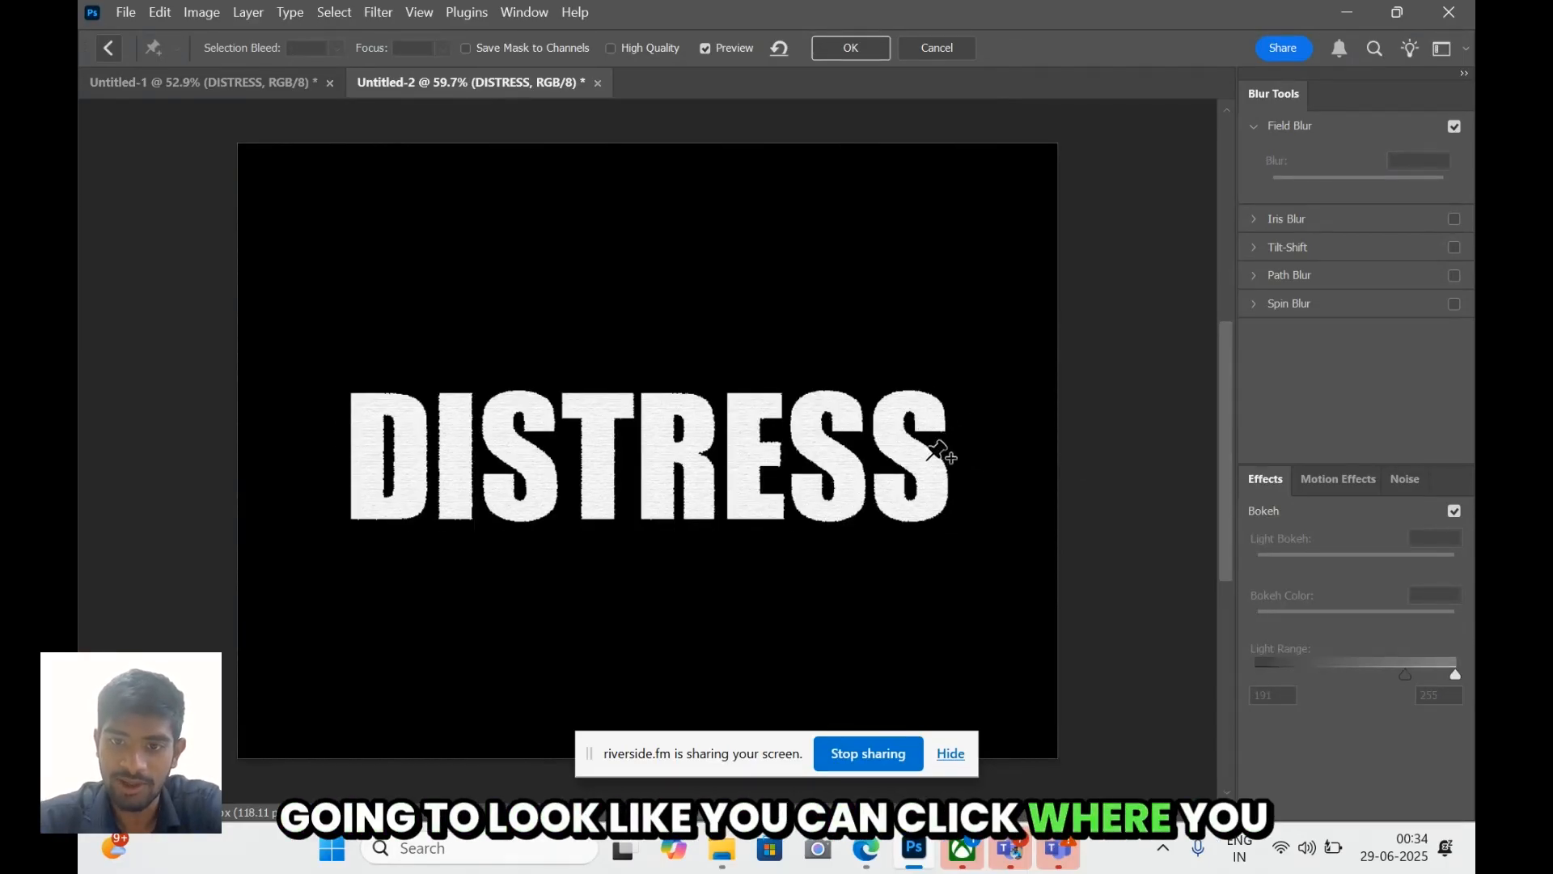
# - Place a Field Blur pin at the final S with 26 px blur and another on the D with 0 px
pyautogui.click(929, 454)
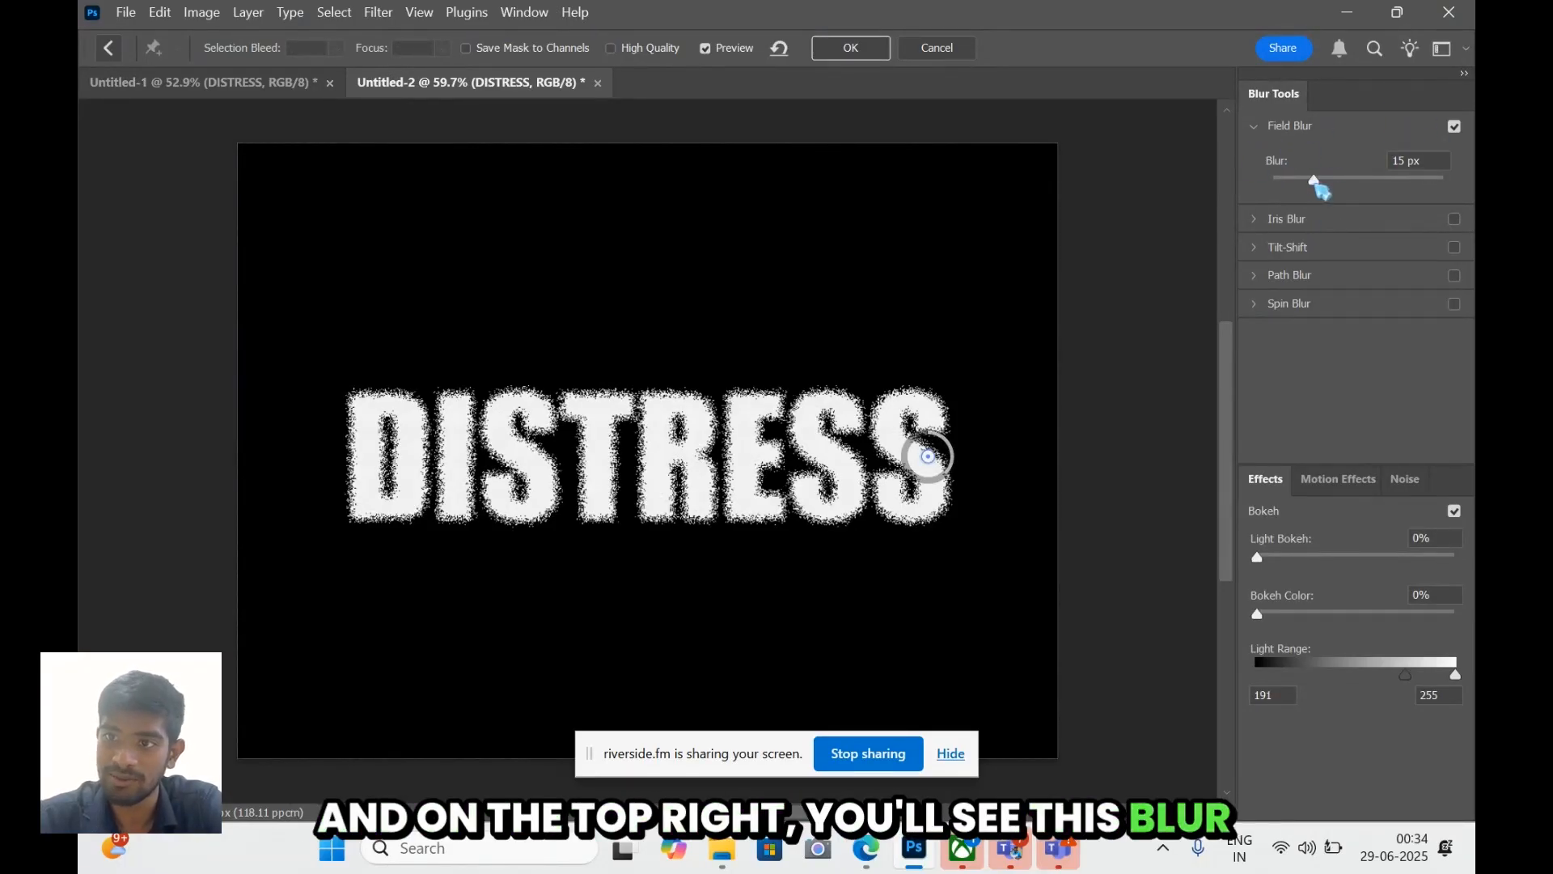
pyautogui.moveTo(1316, 185); pyautogui.dragTo(1336, 190)
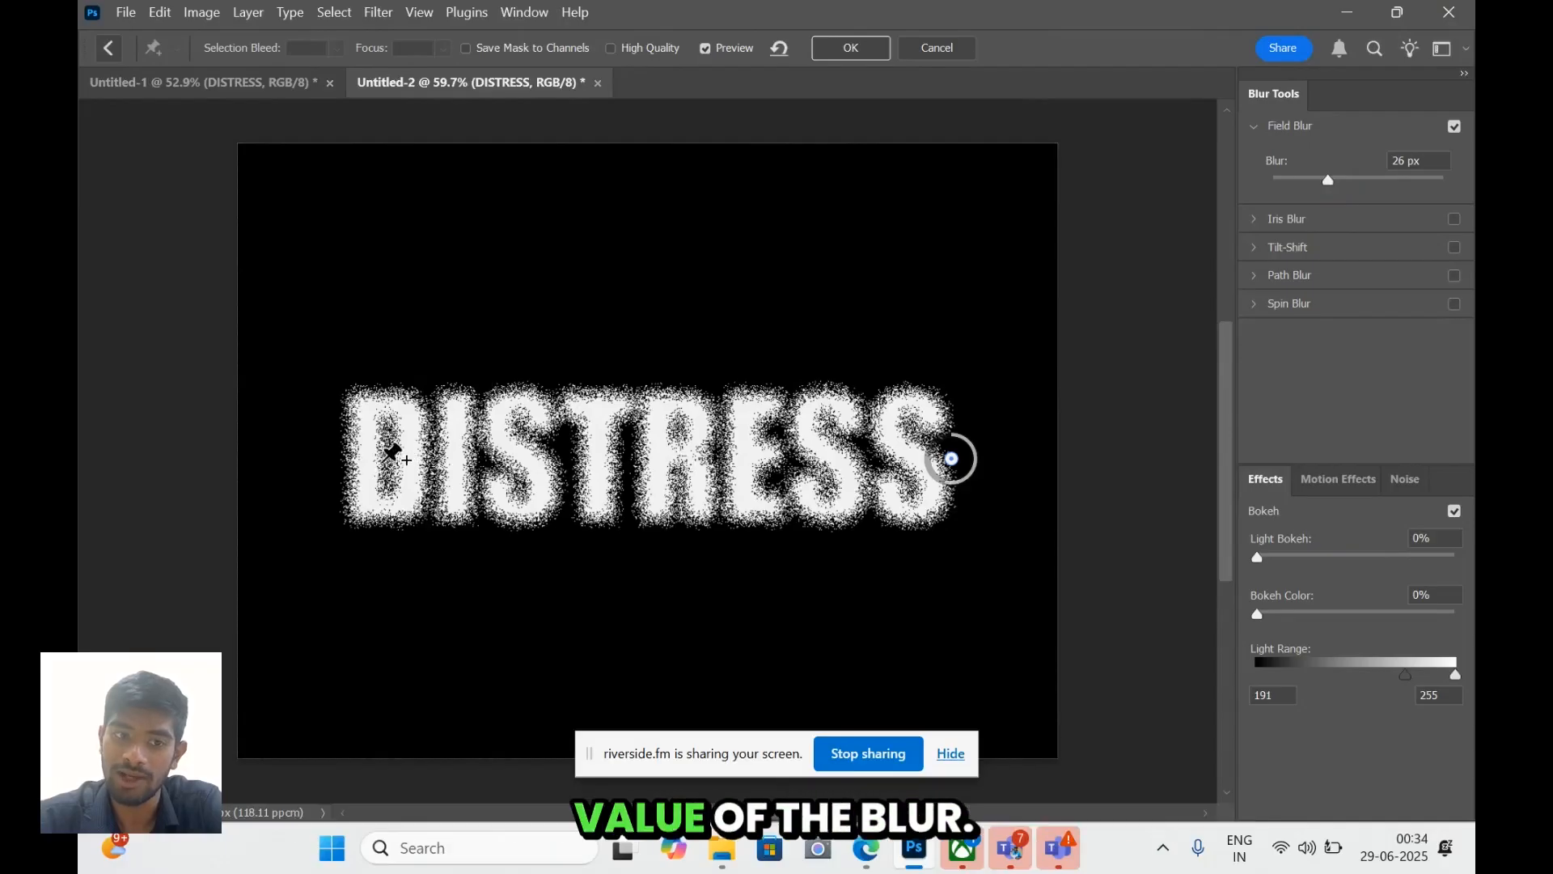
pyautogui.click(381, 459)
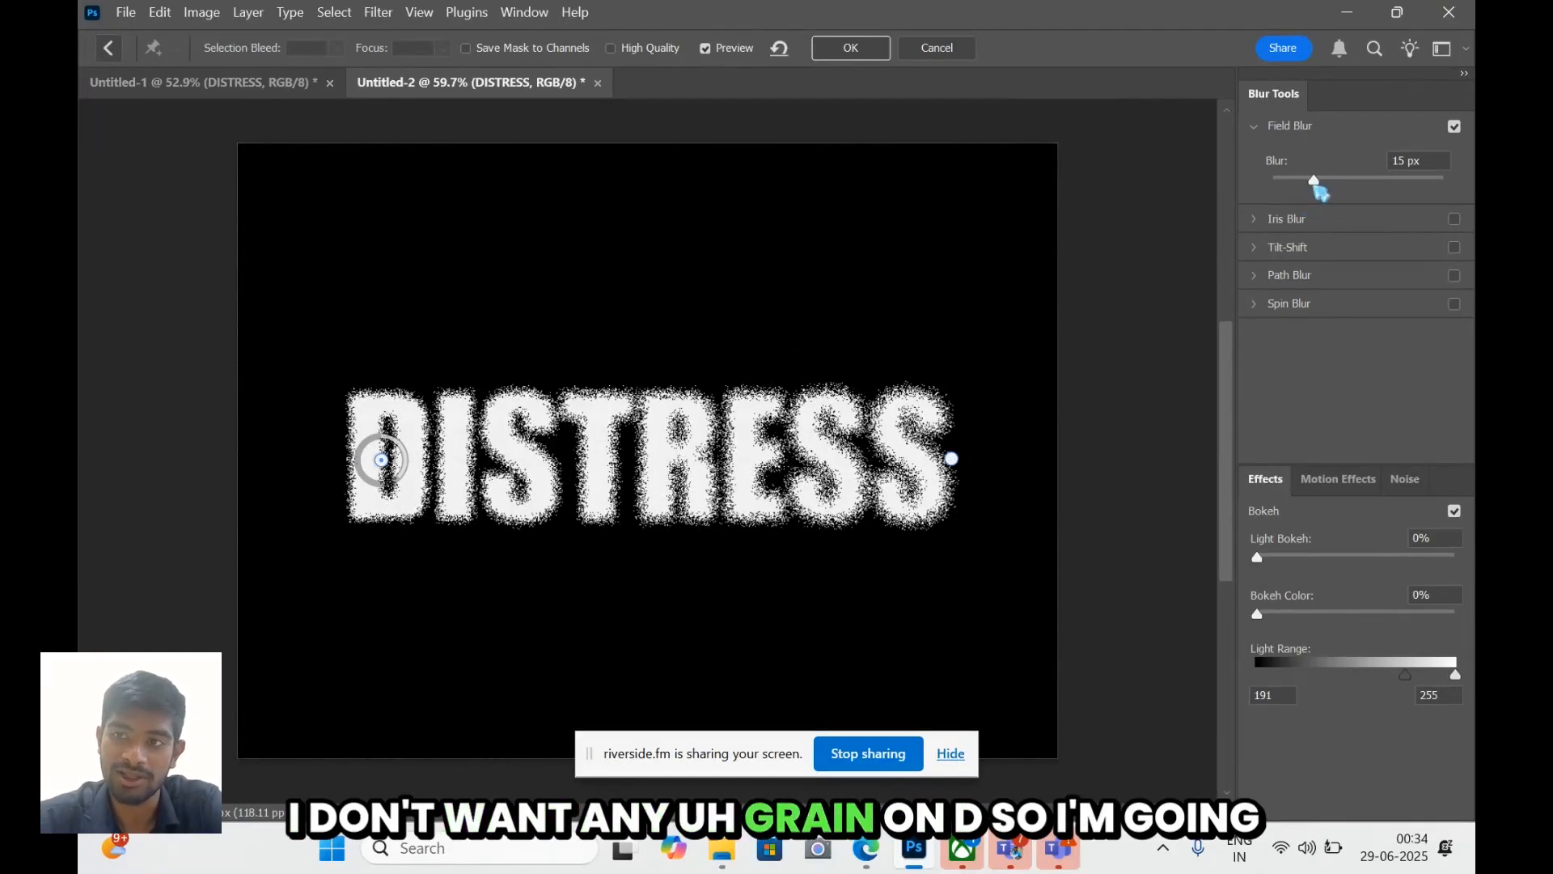
pyautogui.moveTo(1314, 182); pyautogui.dragTo(1271, 184)
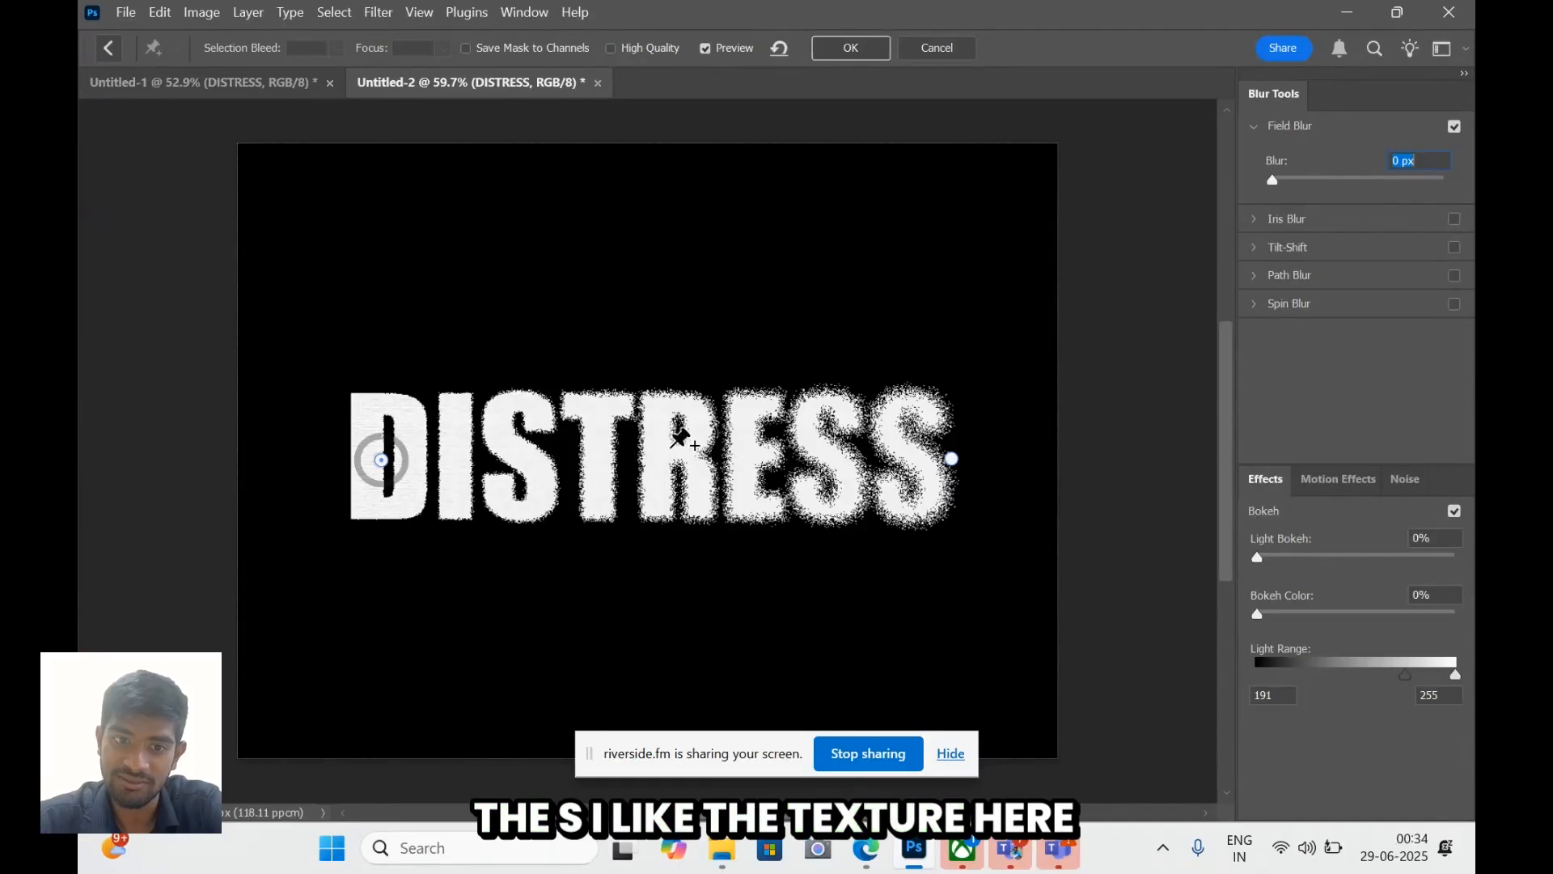
# - Add blur pins on the R and T, setting the R to 18 px and reducing the blur on the T
pyautogui.click(682, 451)
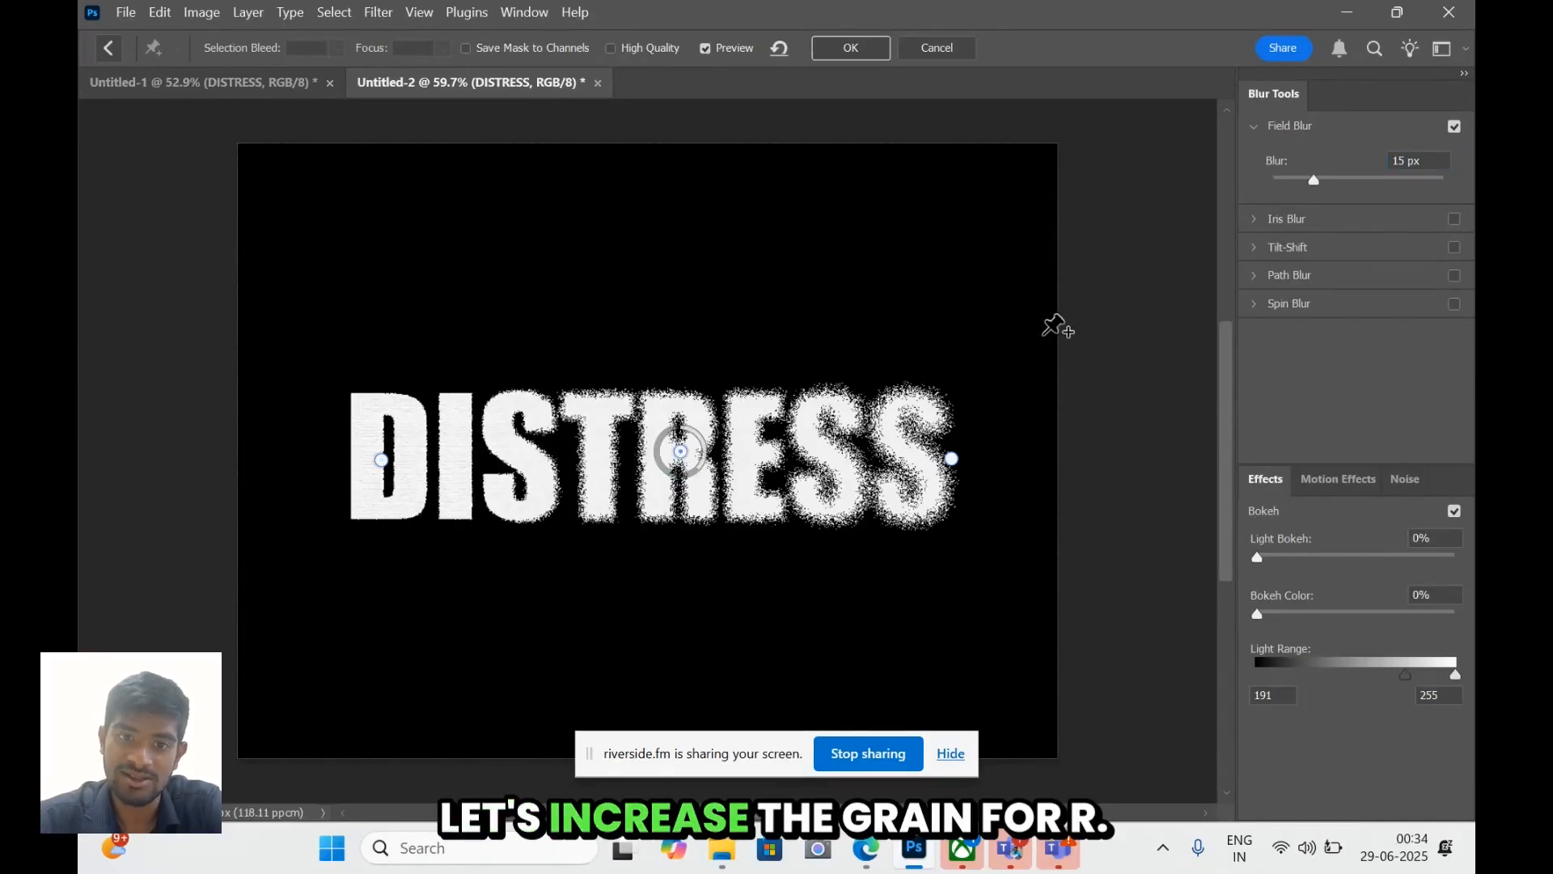
pyautogui.moveTo(1316, 184); pyautogui.dragTo(1335, 185)
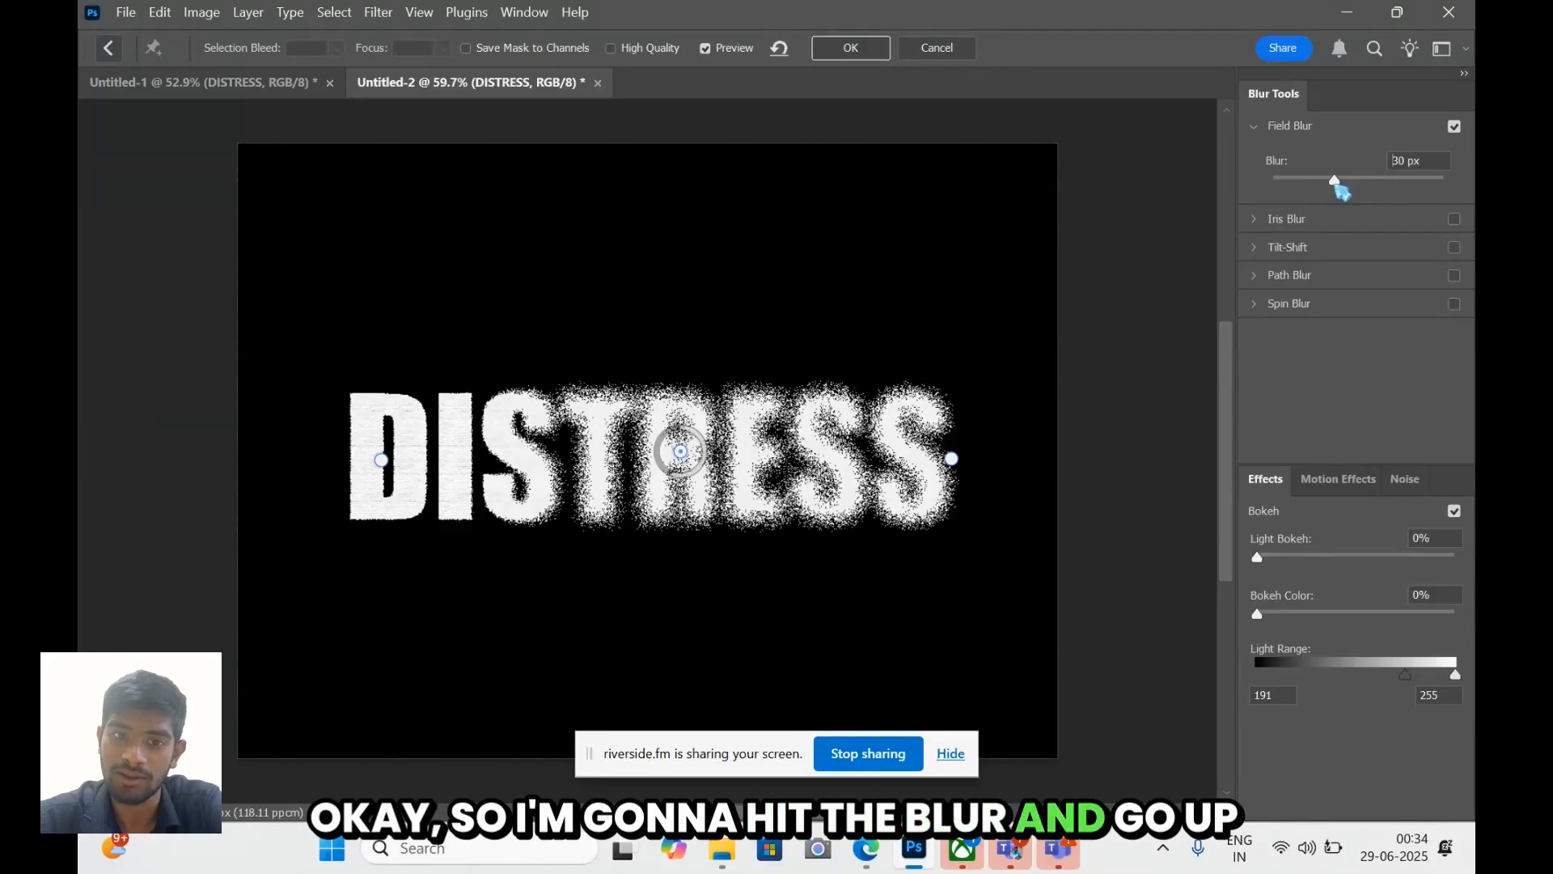
pyautogui.click(588, 454)
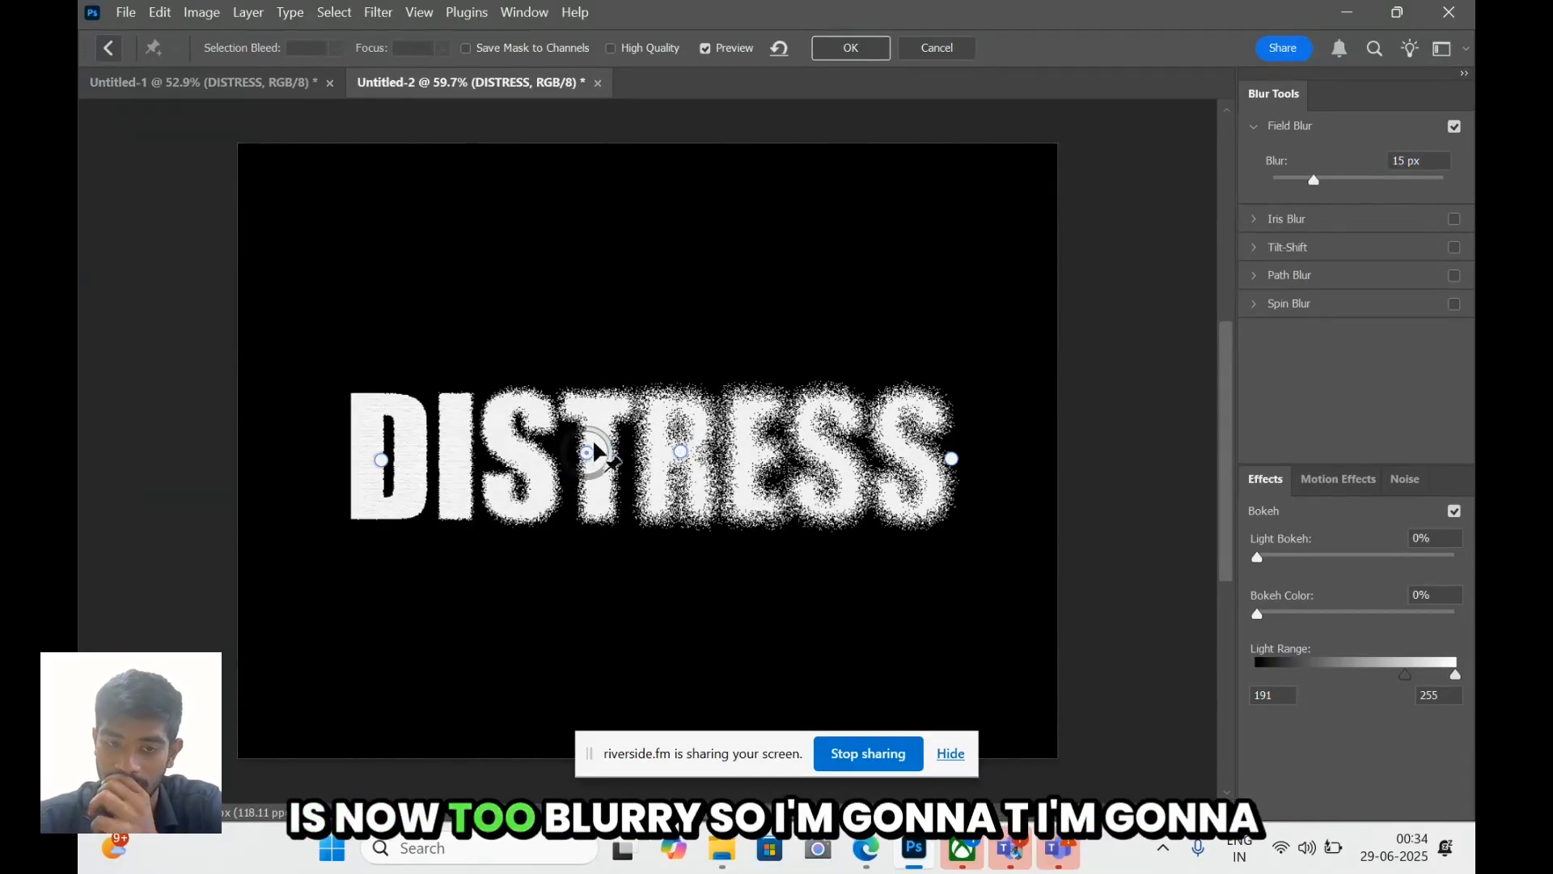
pyautogui.moveTo(1321, 183); pyautogui.dragTo(1287, 182)
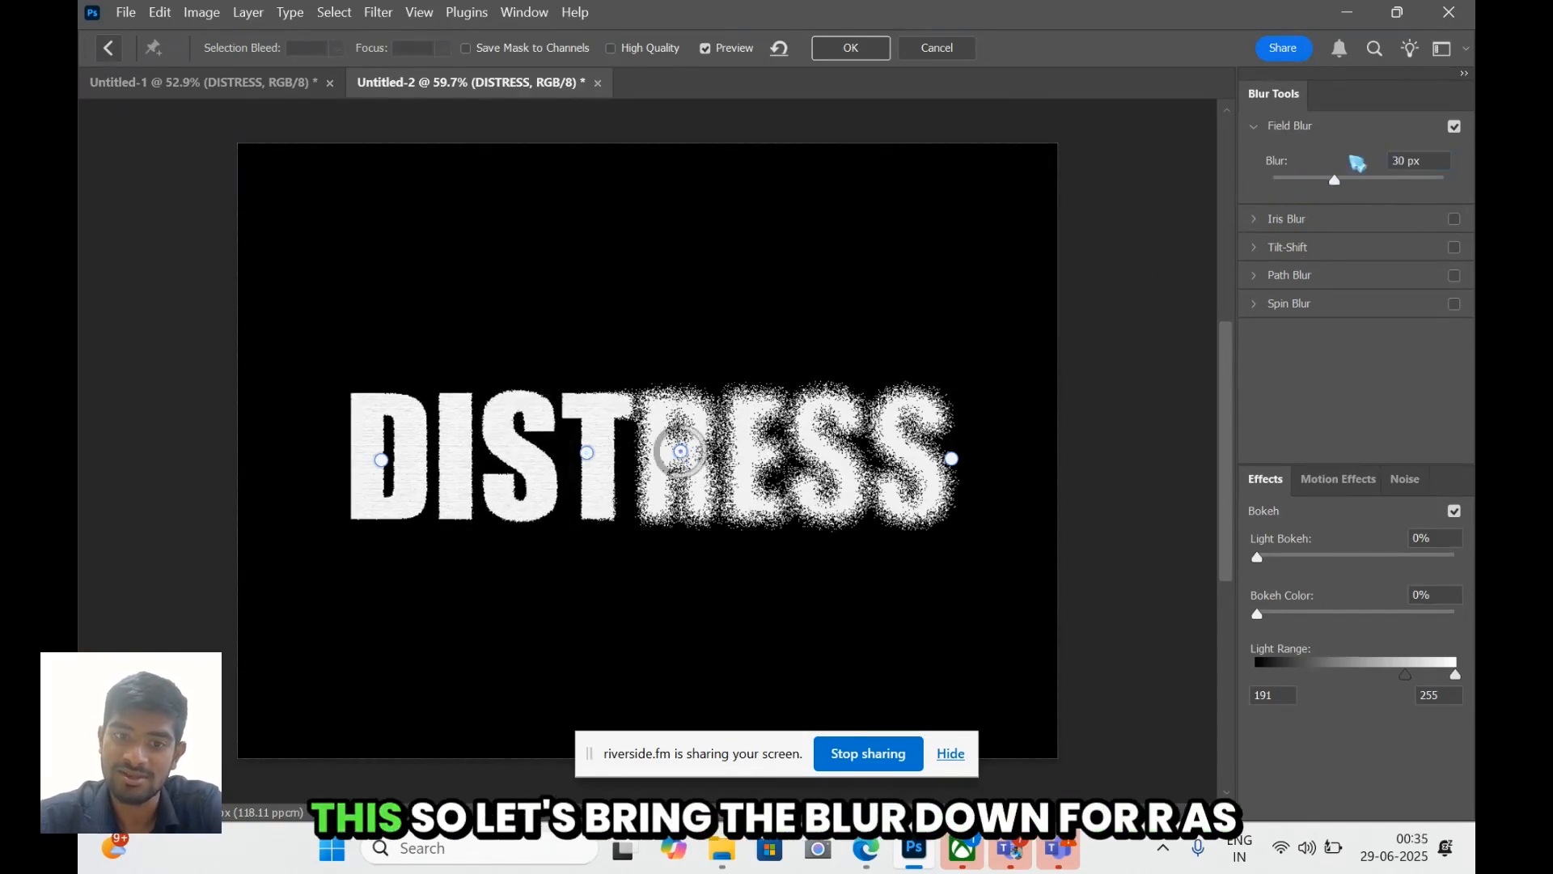
pyautogui.moveTo(1340, 186); pyautogui.dragTo(1323, 190)
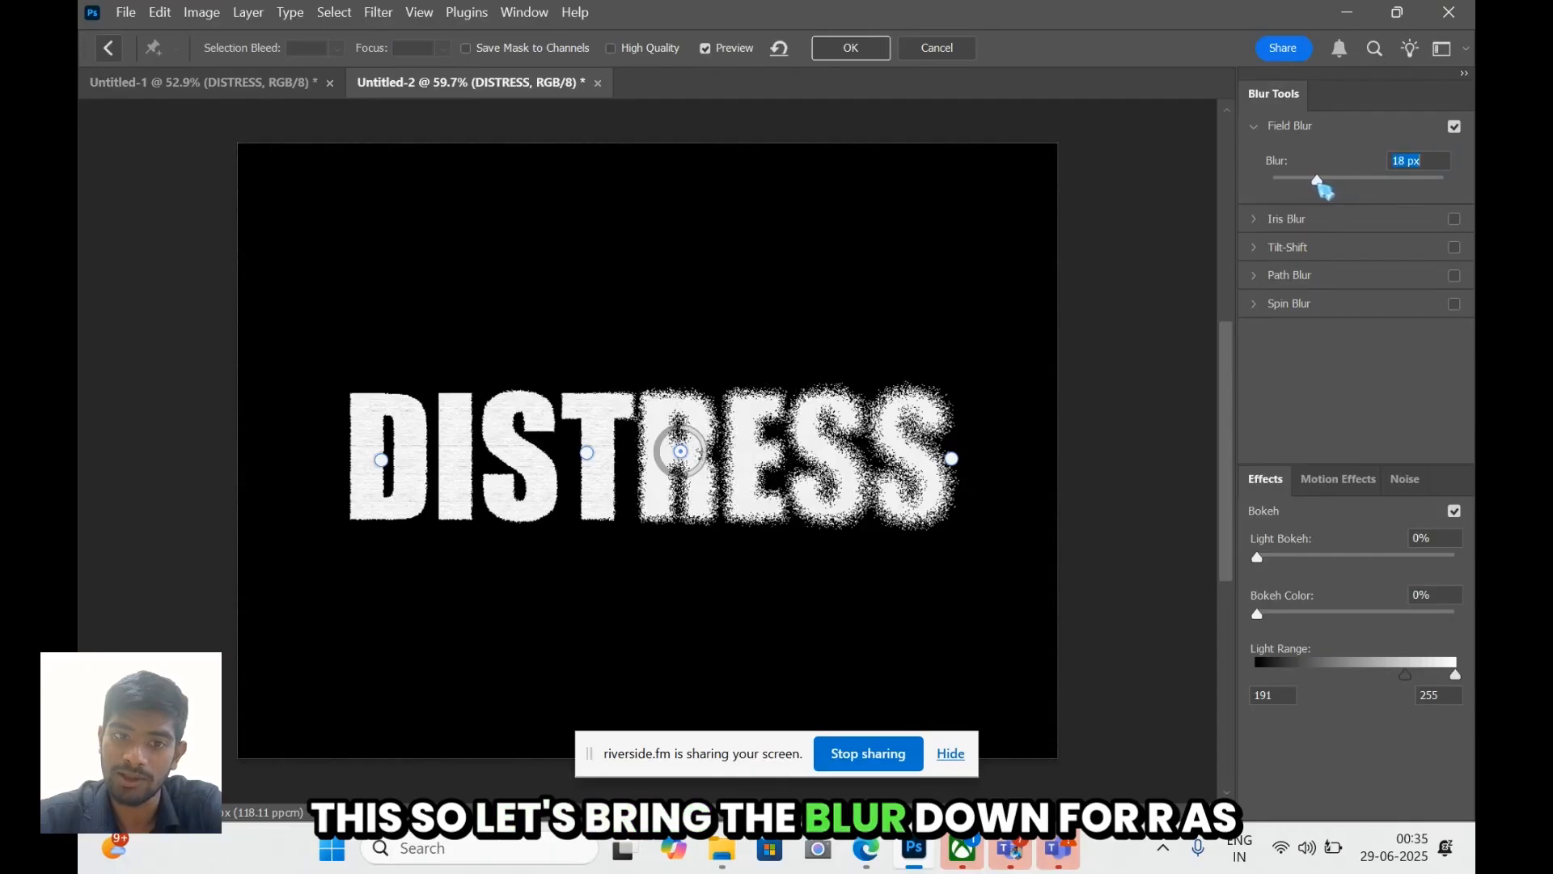
# - Add a blur pin on the middle of the E with slightly increased blur, and a 9 px pin between the R and E
pyautogui.click(764, 458)
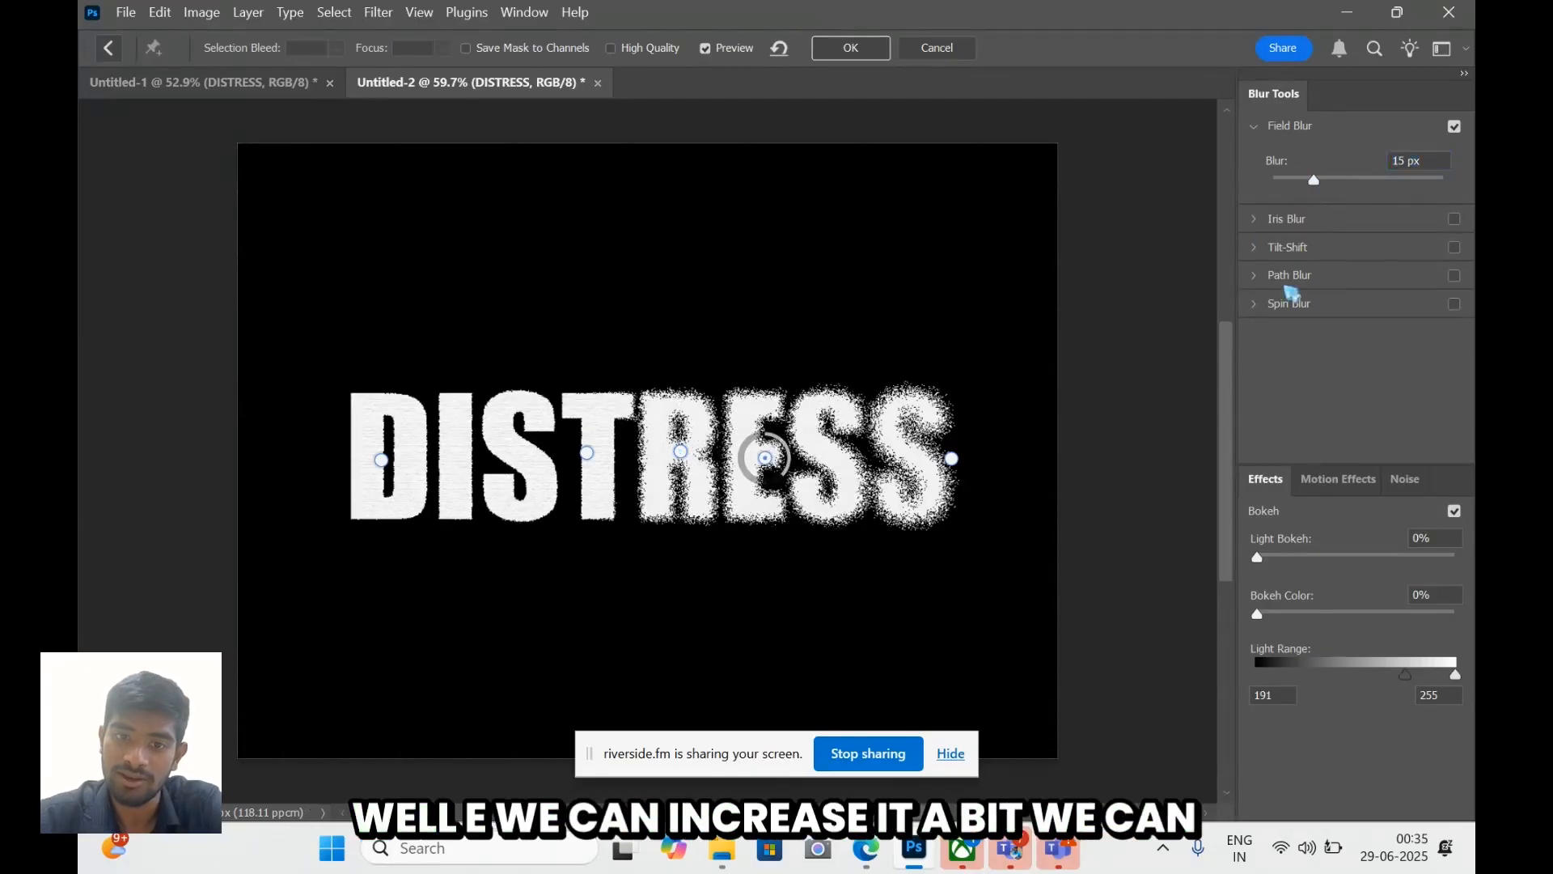
pyautogui.moveTo(1327, 184); pyautogui.dragTo(1333, 185)
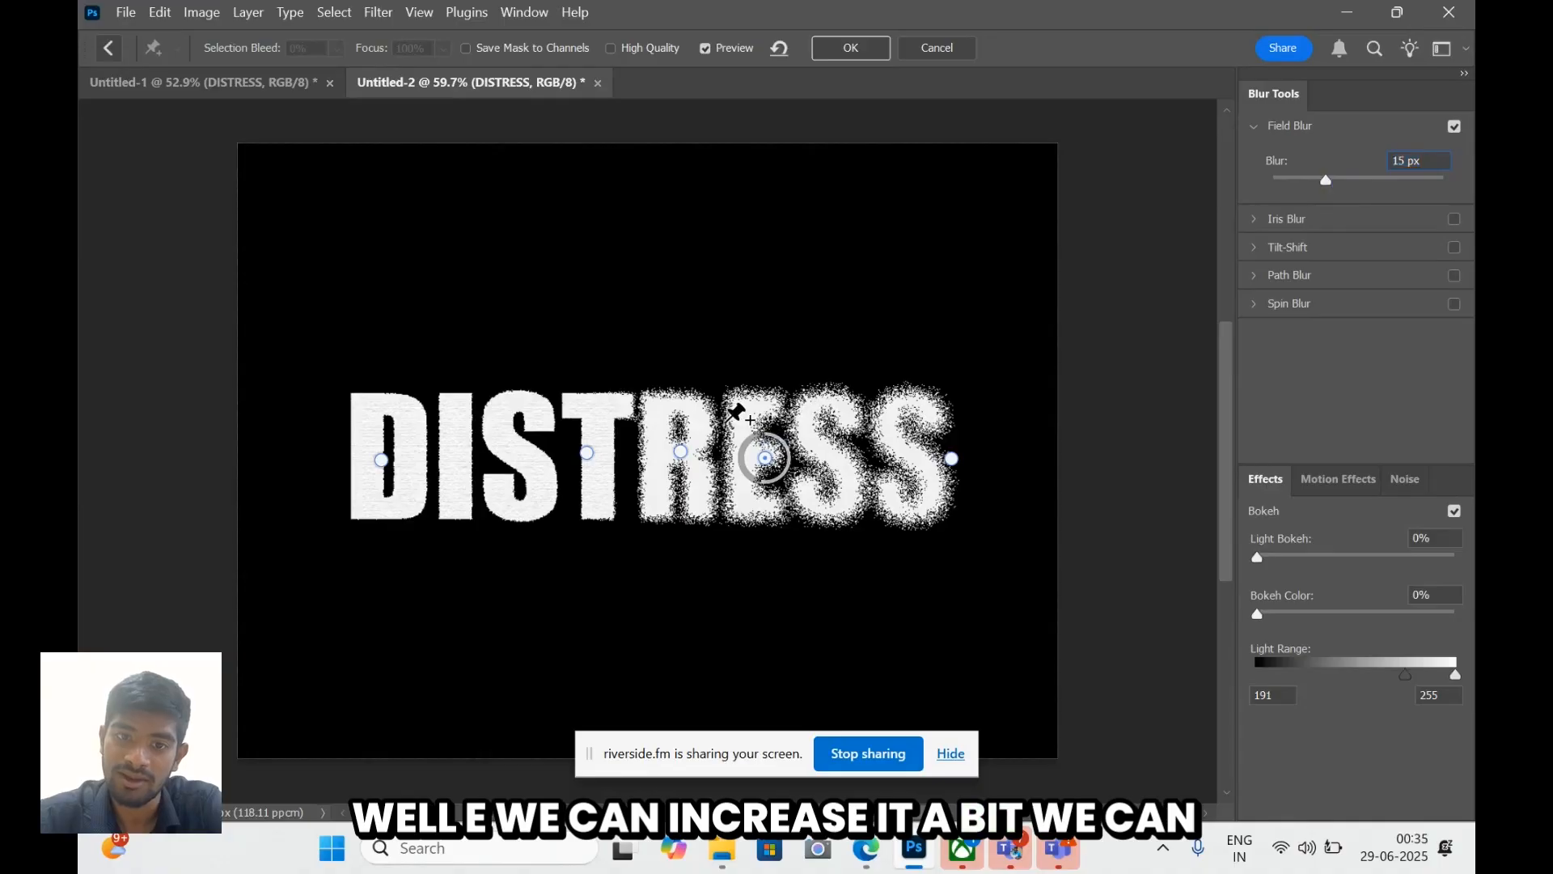
pyautogui.moveTo(1315, 184); pyautogui.dragTo(1304, 185)
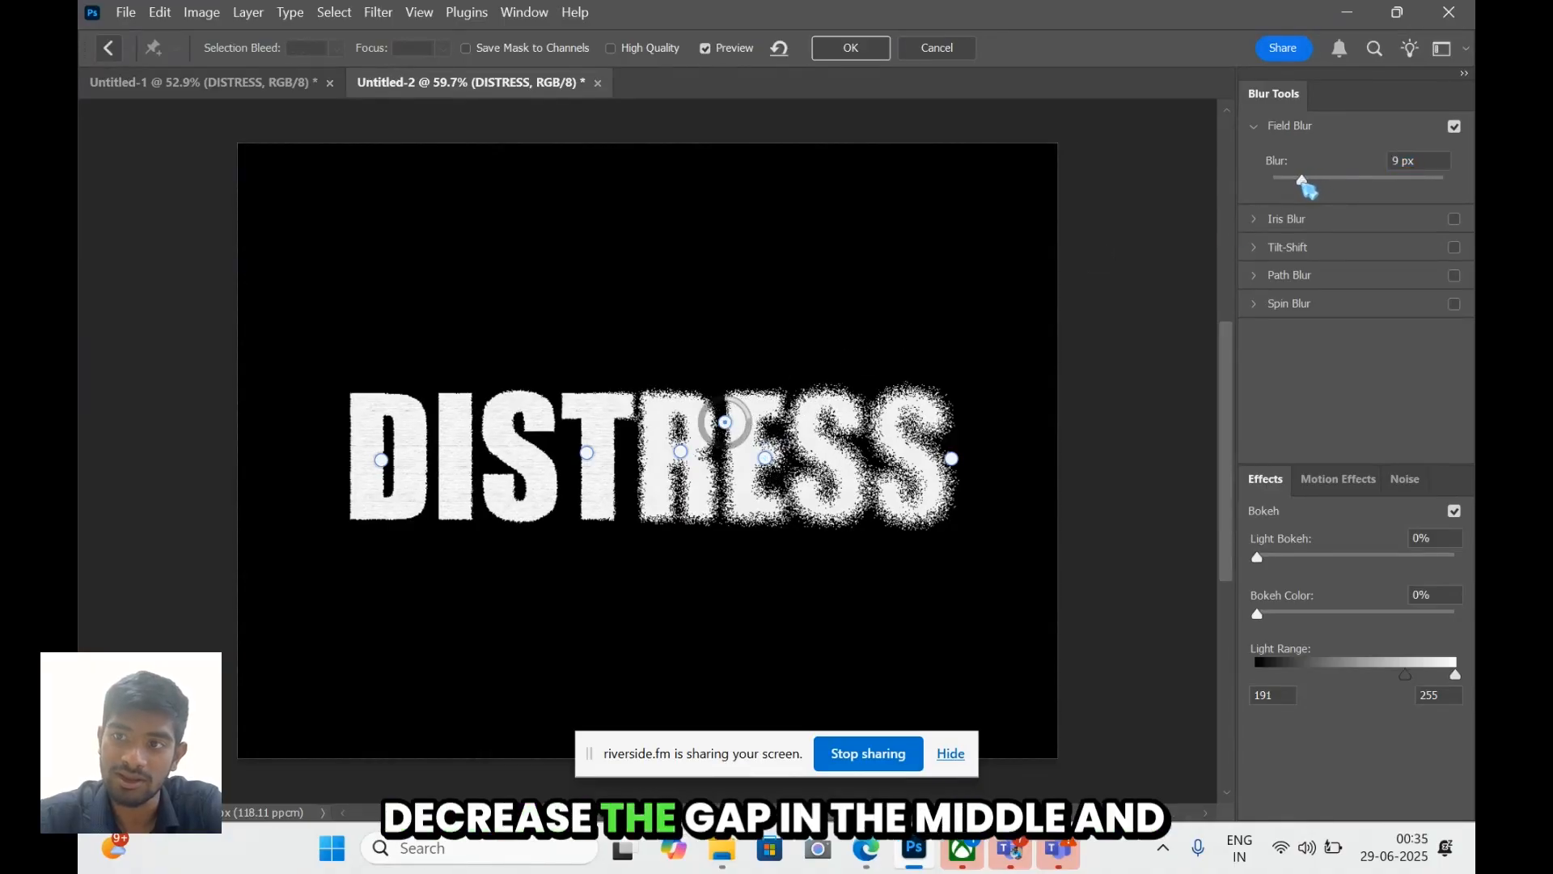
# - Blend the E into the neighbouring S with a 34 px pin at the E's lower right and a 25 px pin on that S's upper part
pyautogui.click(785, 502)
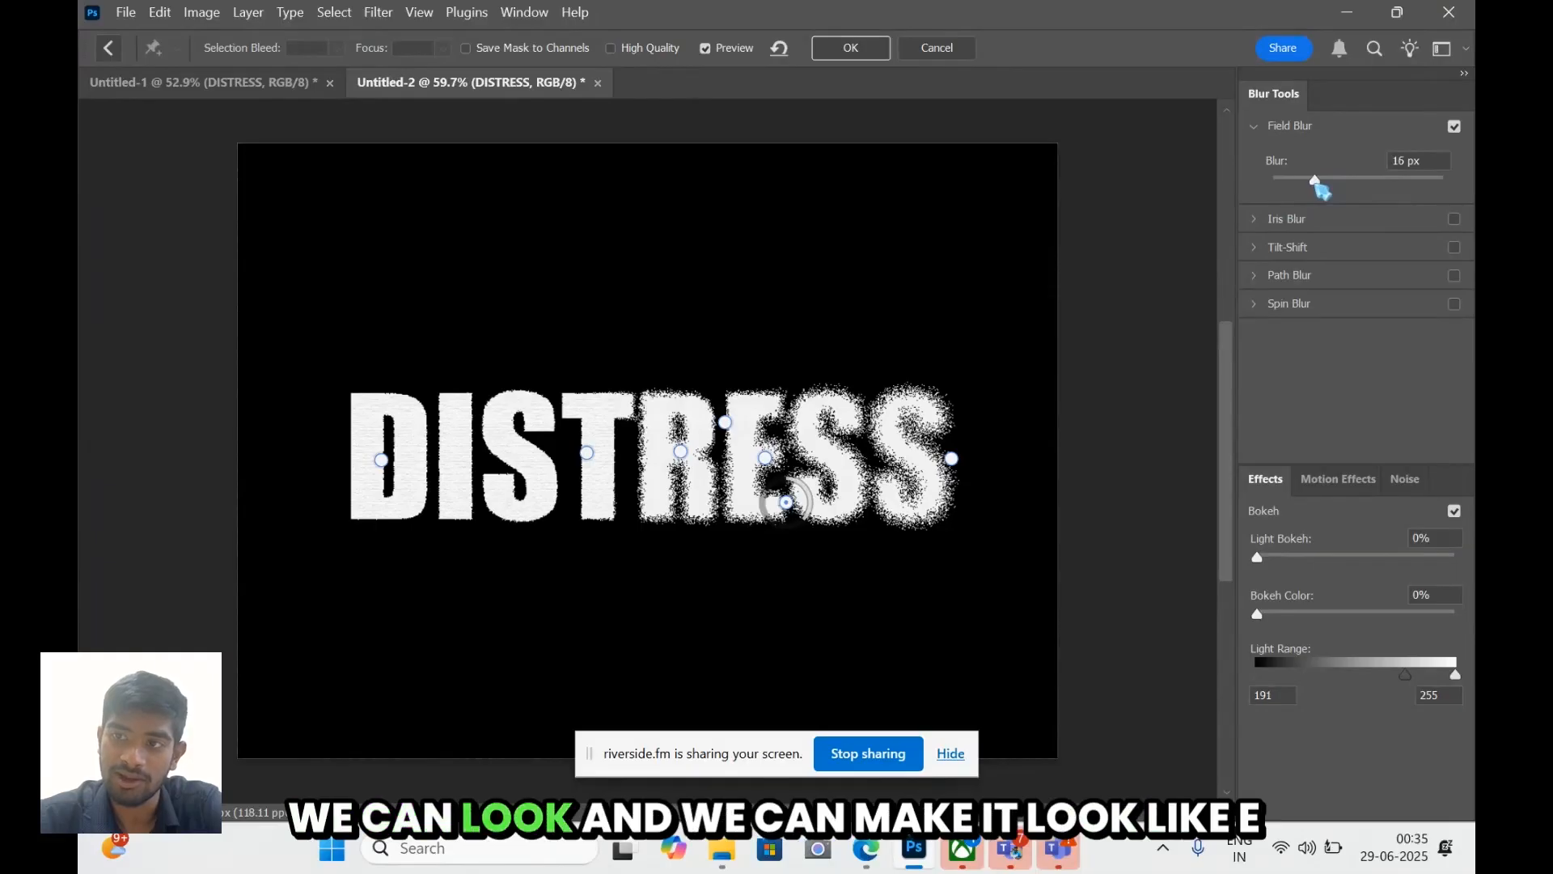
pyautogui.moveTo(1316, 185); pyautogui.dragTo(1341, 185)
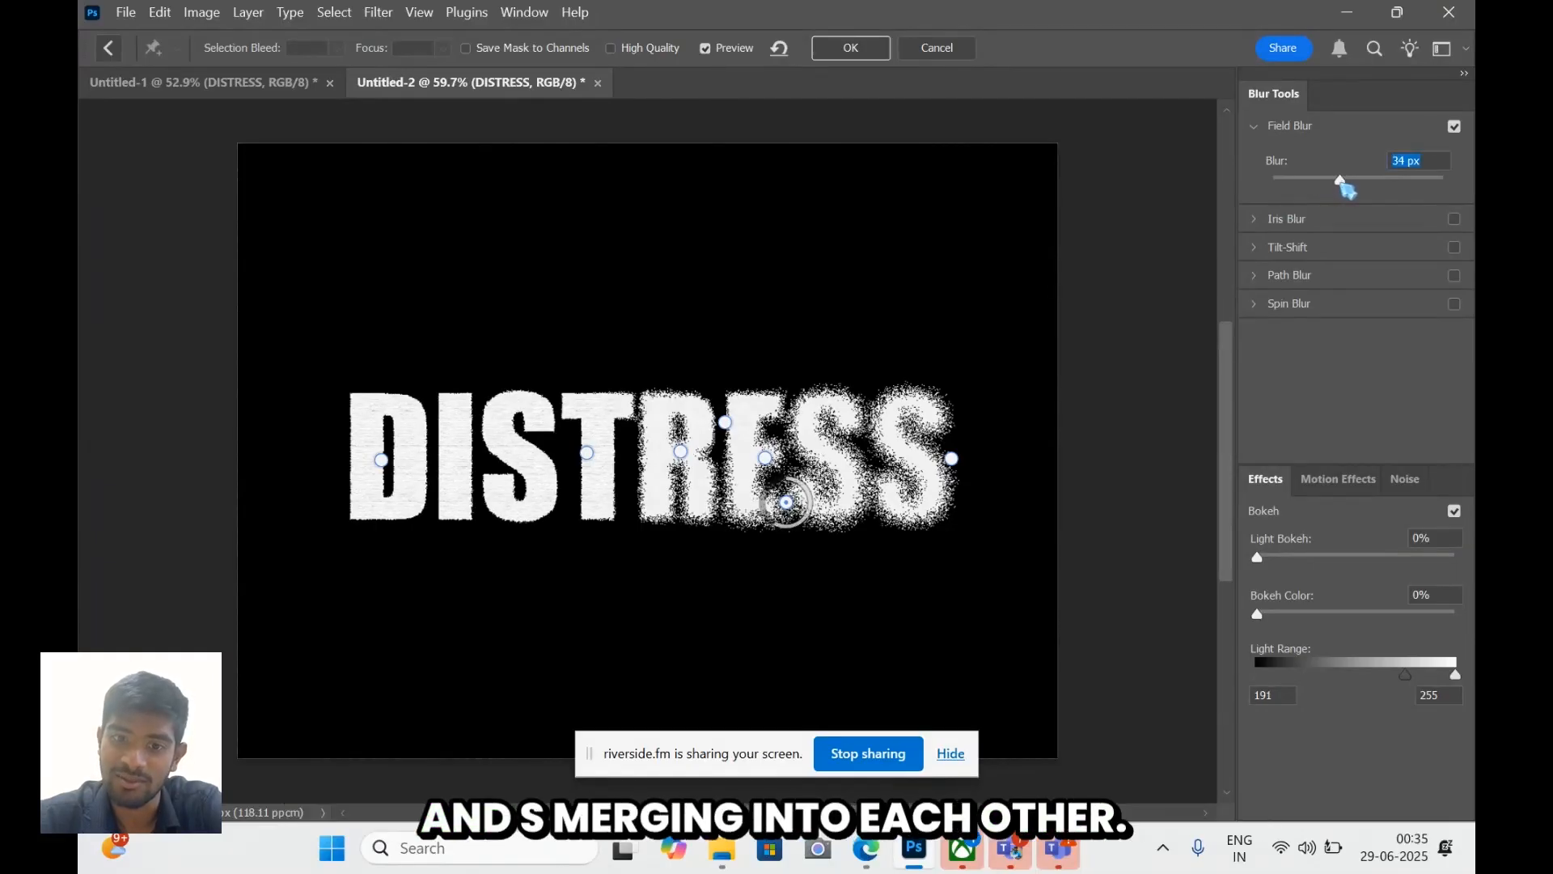
pyautogui.click(852, 413)
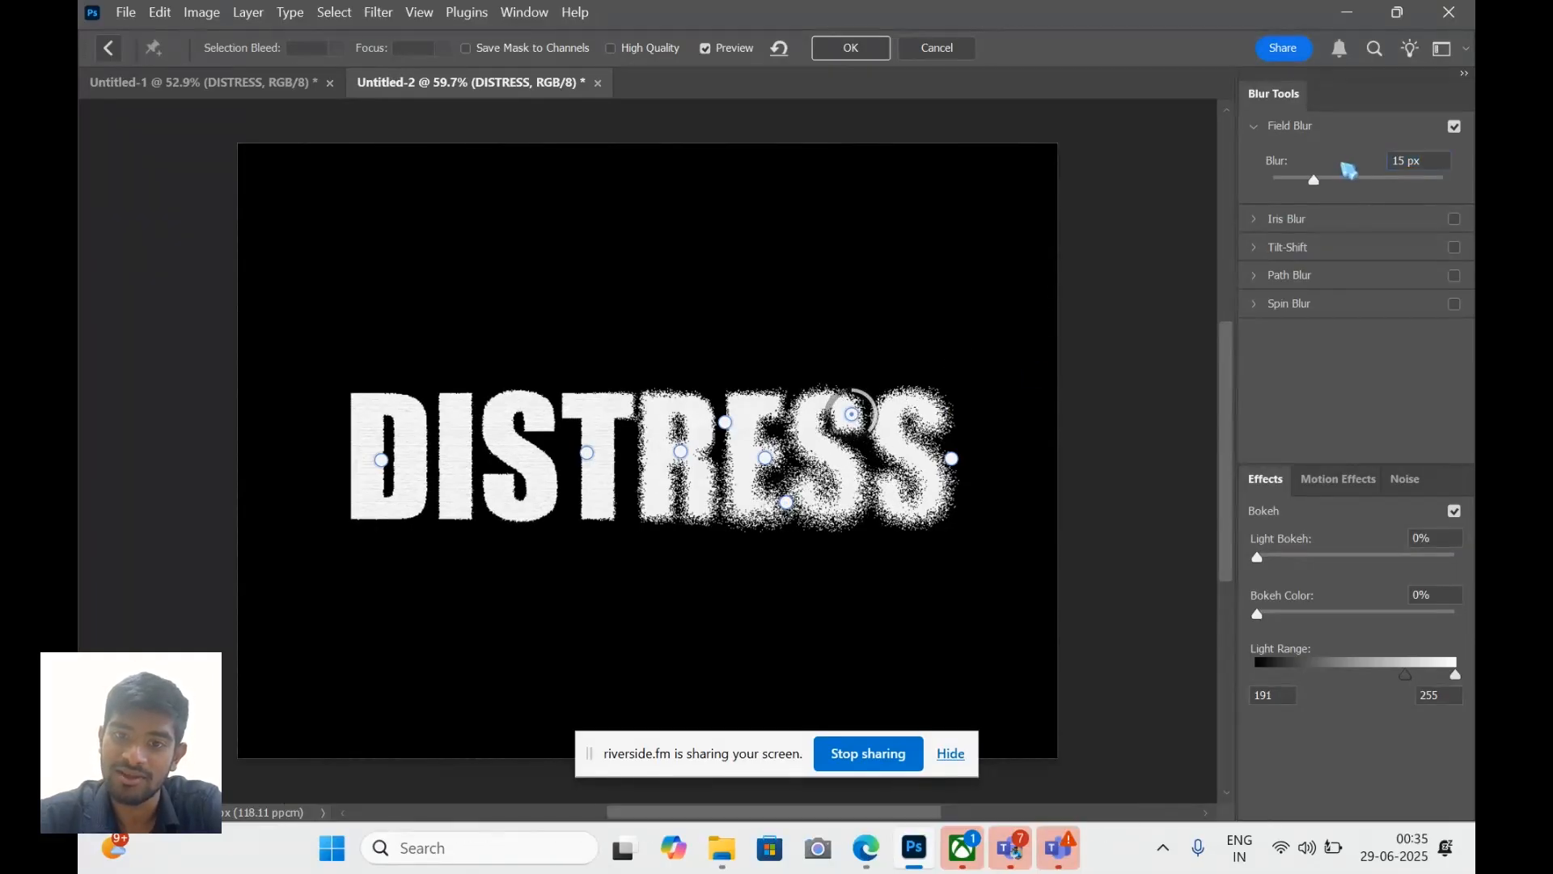
pyautogui.moveTo(1314, 179); pyautogui.dragTo(1329, 181)
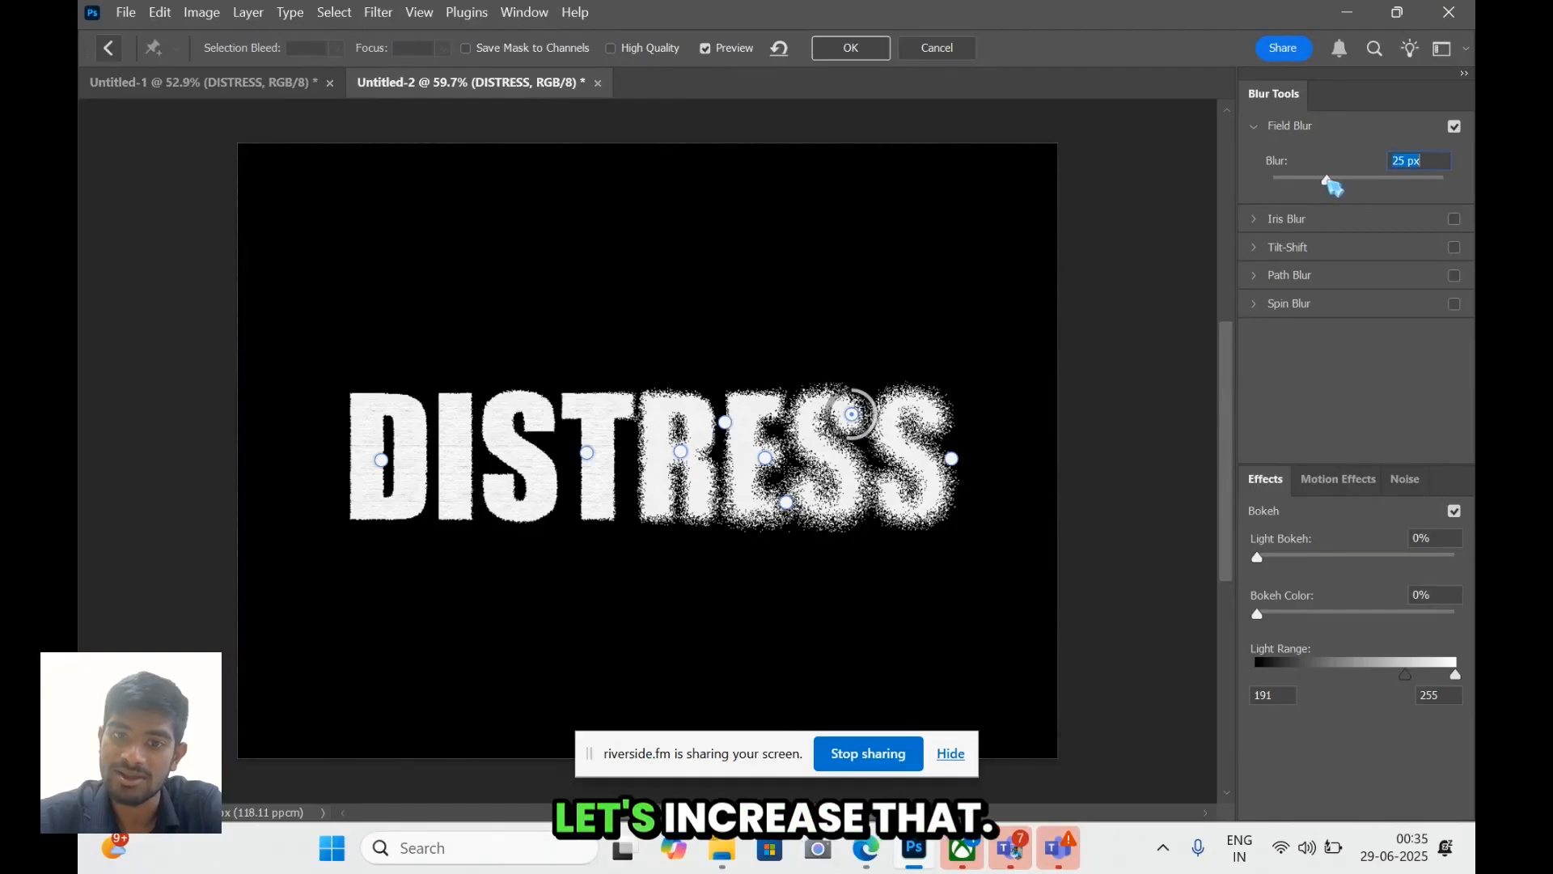
# - Add a strongly blurred pin at the upper right of the final S and a 6 px pin near its centre
pyautogui.click(943, 427)
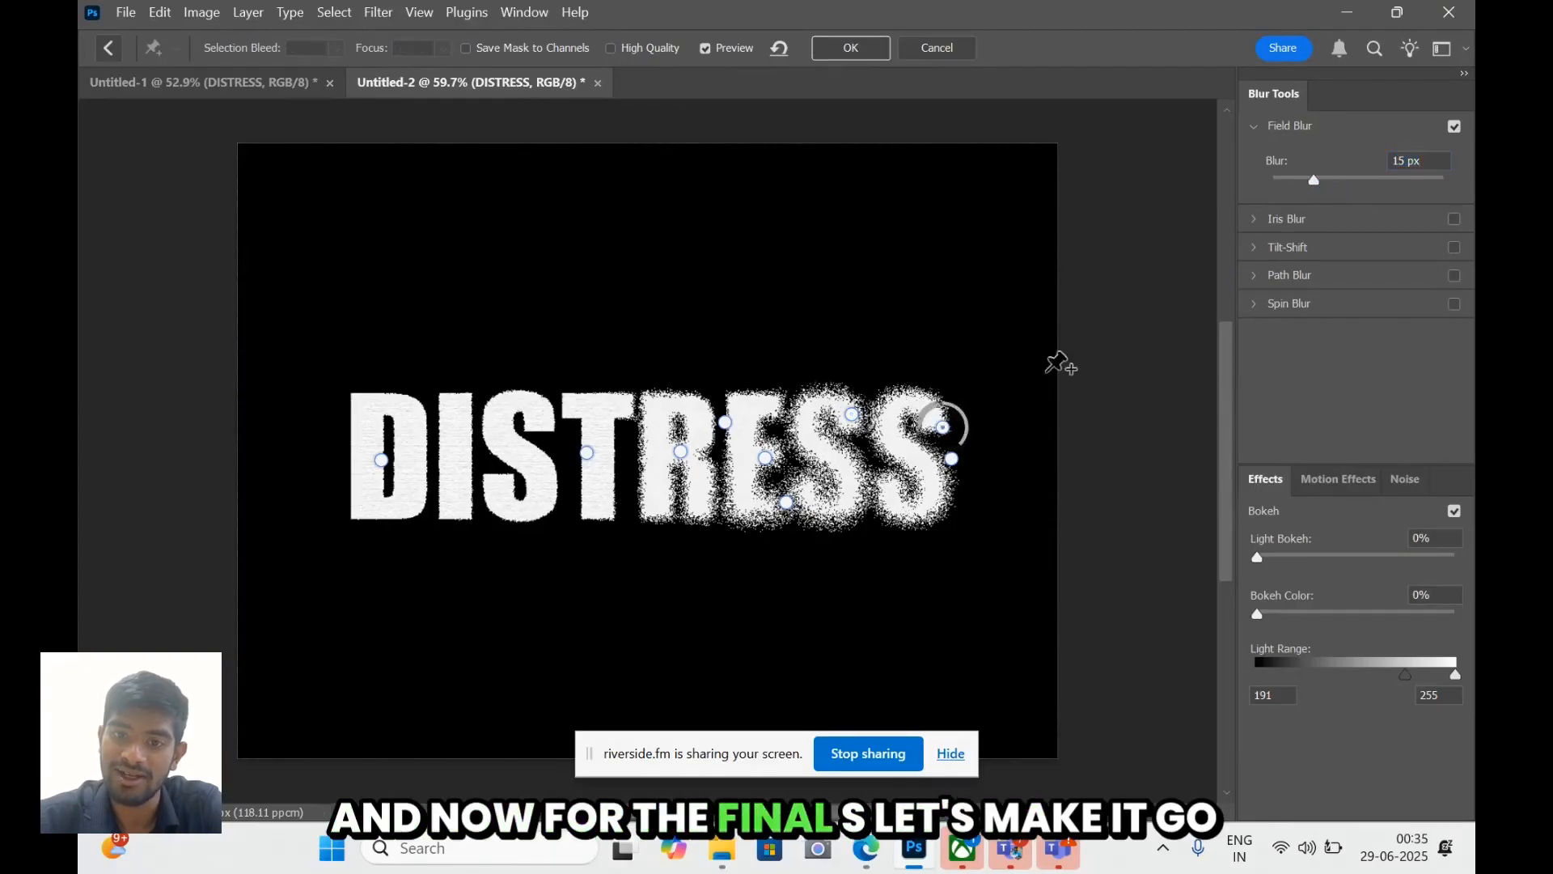
pyautogui.moveTo(1312, 185); pyautogui.dragTo(1357, 187)
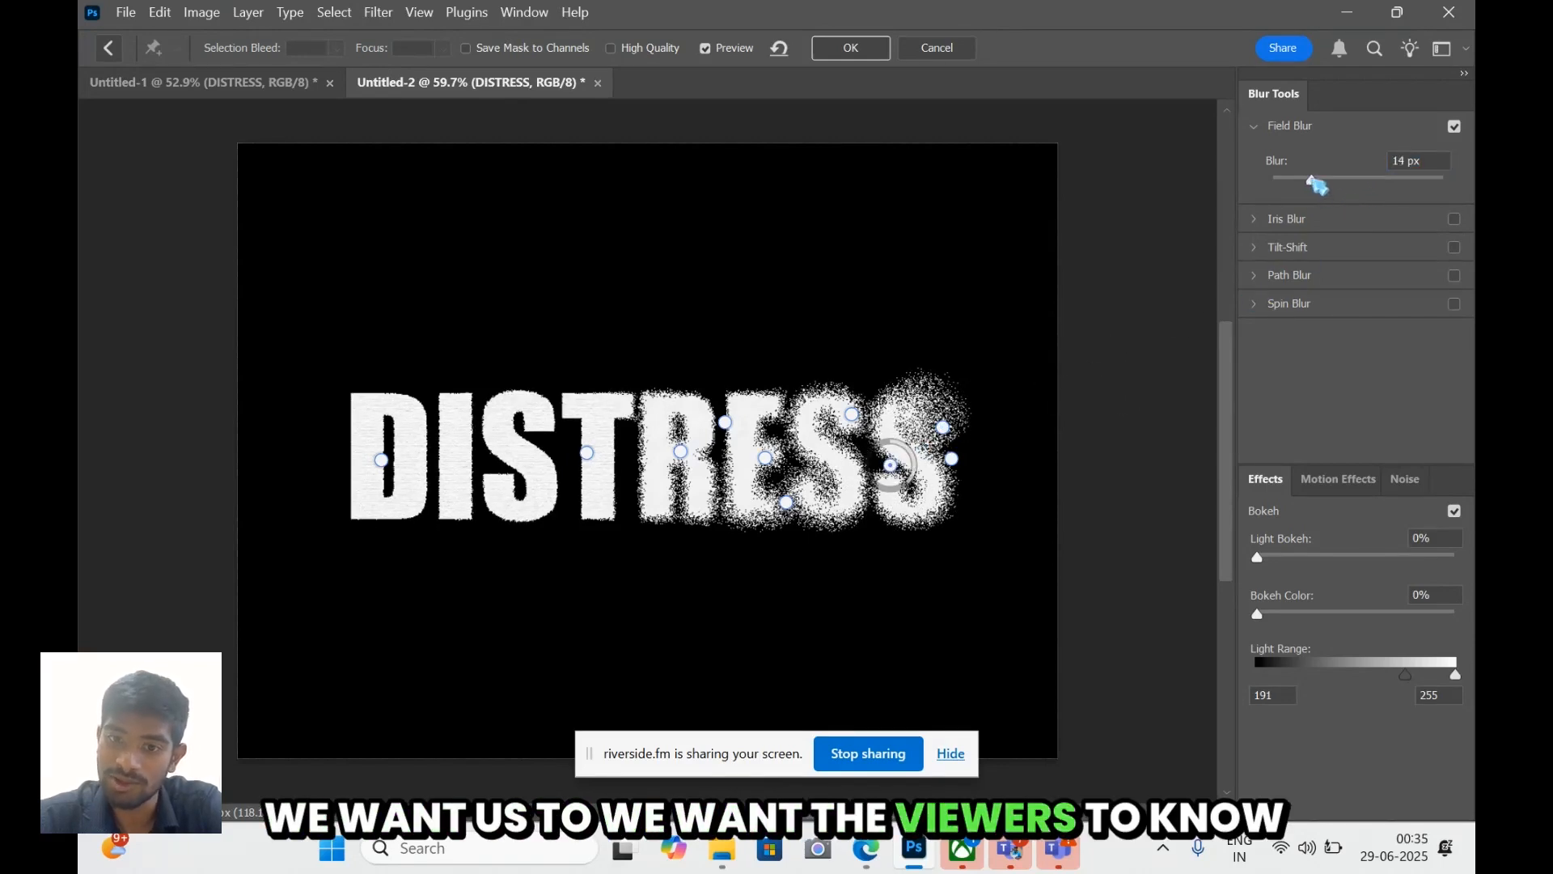
pyautogui.moveTo(1315, 182); pyautogui.dragTo(1295, 184)
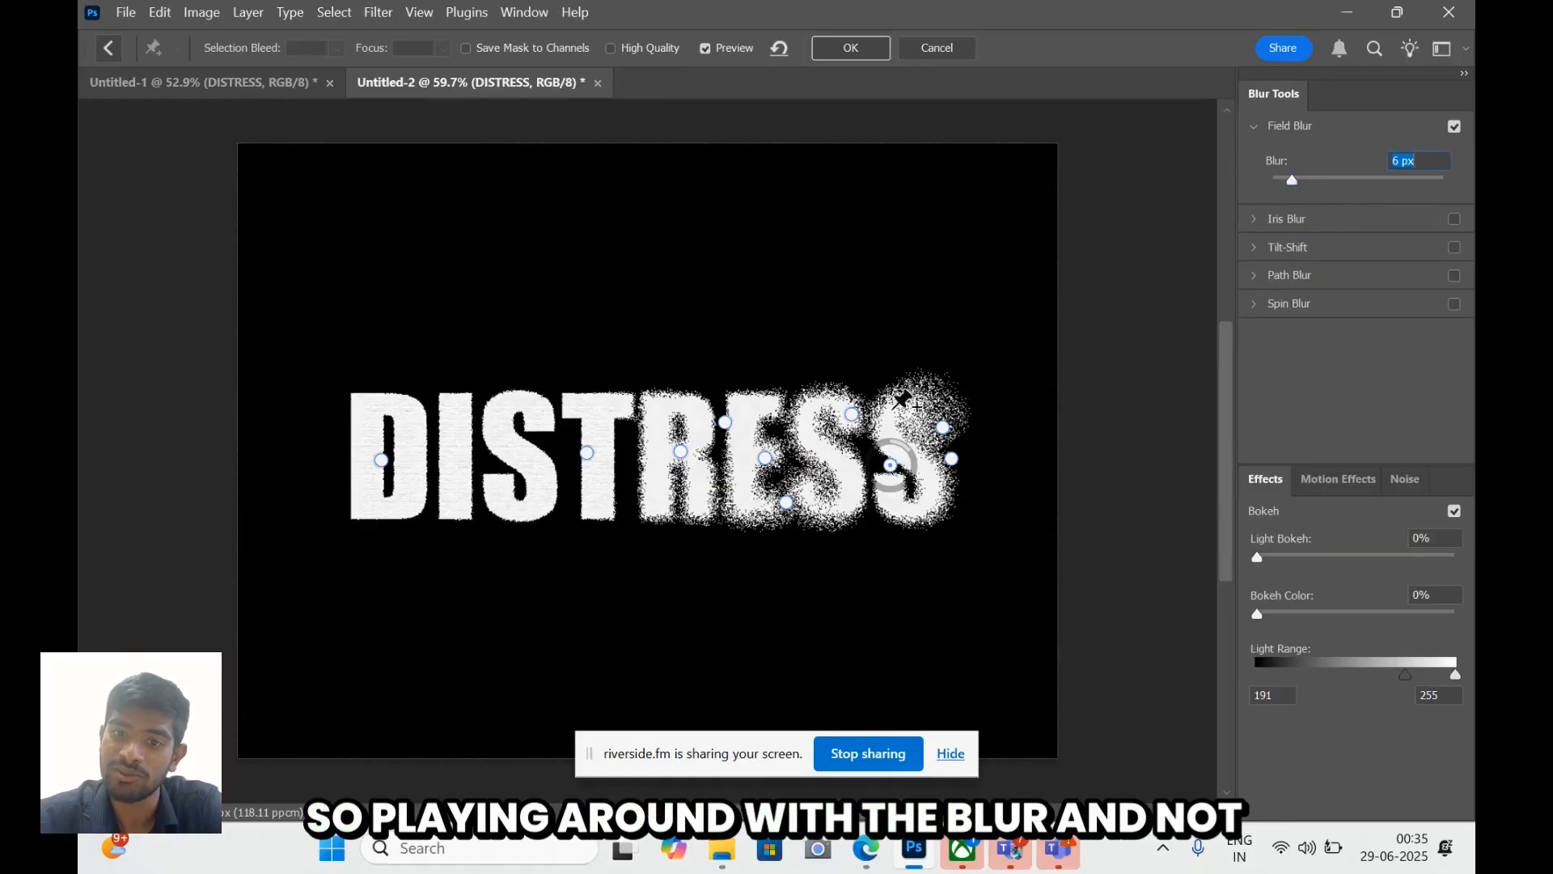
# - Scatter the final S's outer edge with strong blur pins at its lower right, right side and top-right corner, the corner one at 92 px
pyautogui.click(944, 511)
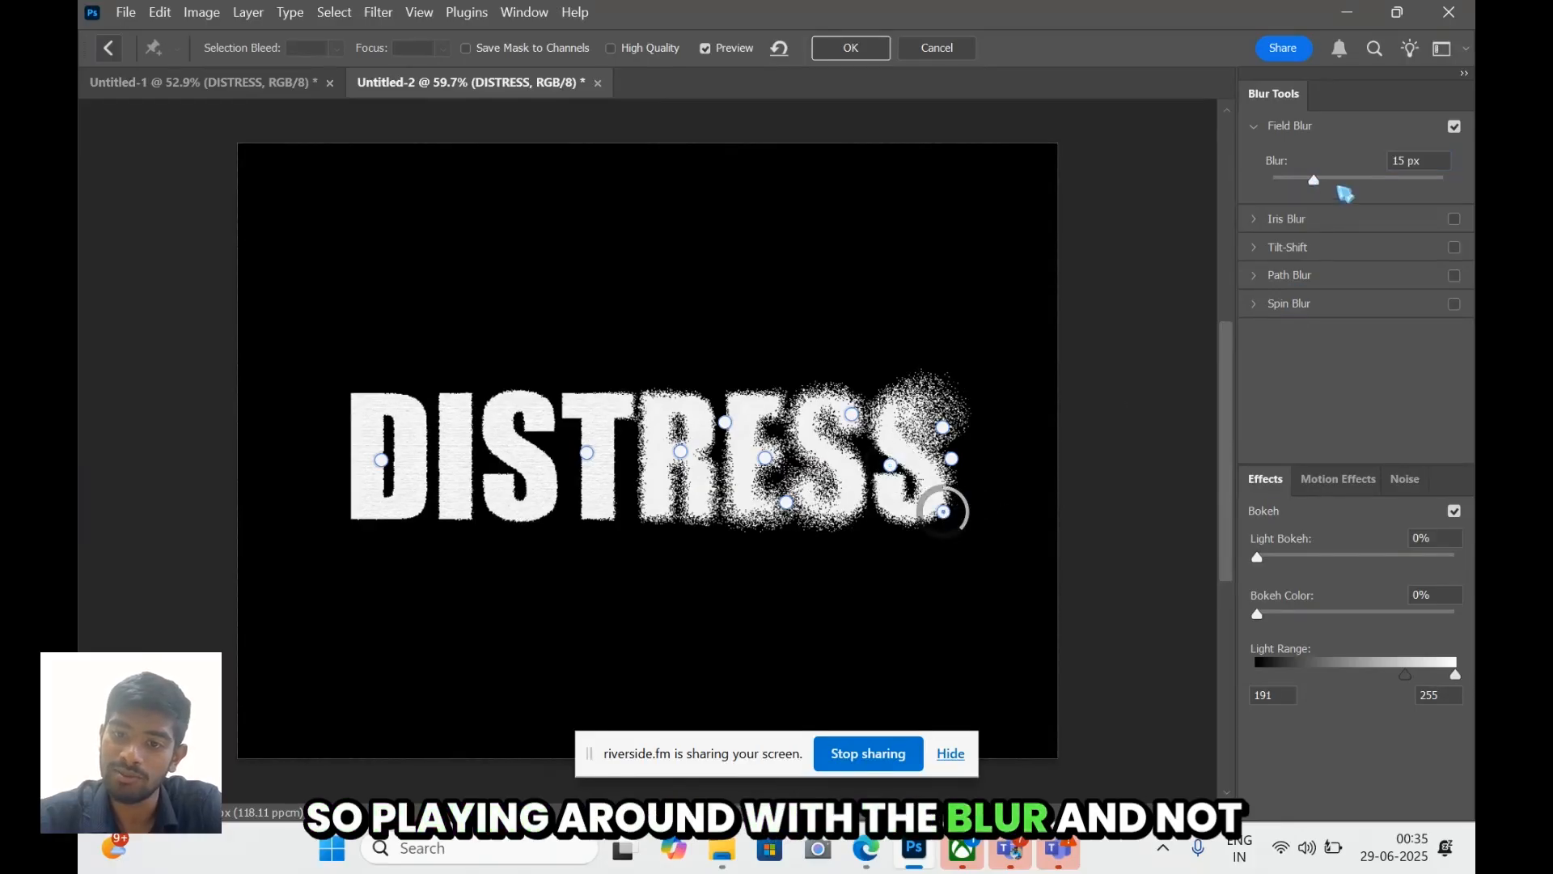
pyautogui.moveTo(1315, 181); pyautogui.dragTo(1355, 183)
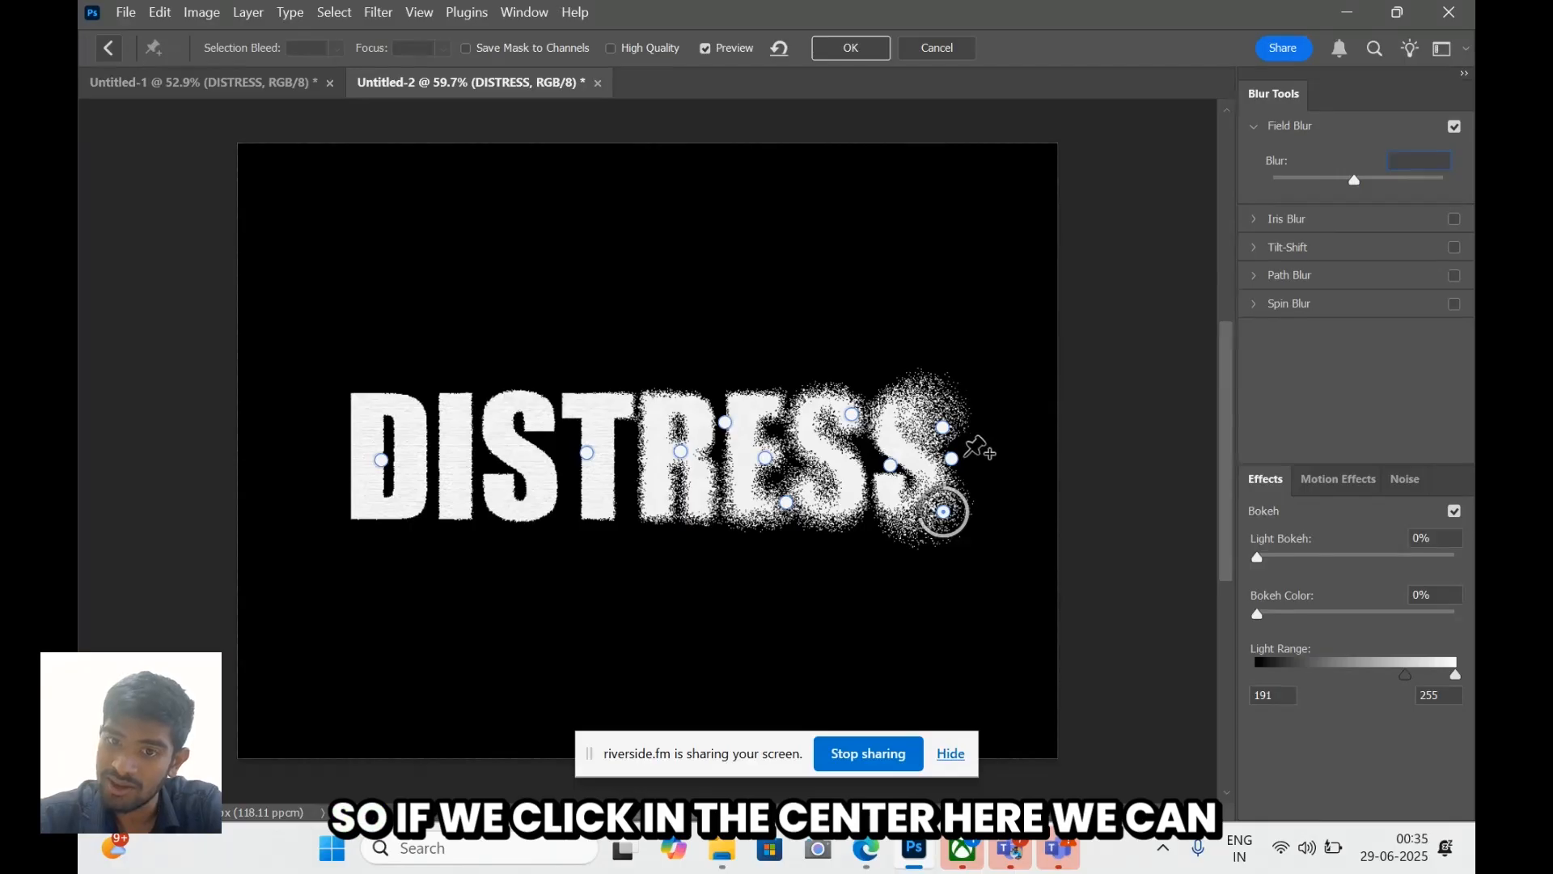
pyautogui.click(966, 456)
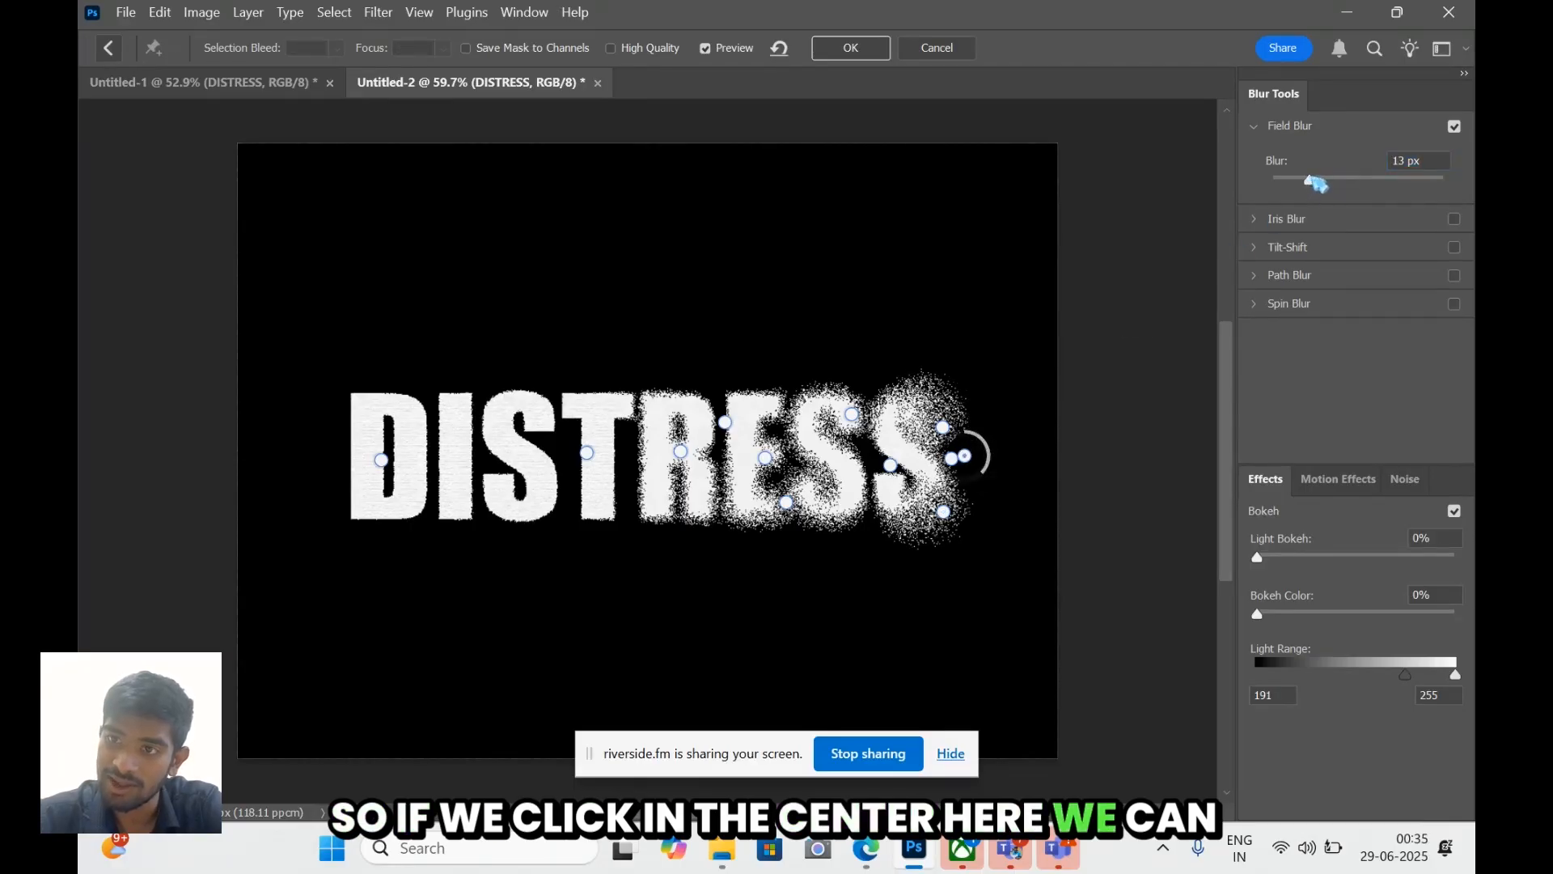
pyautogui.moveTo(1316, 182); pyautogui.dragTo(1373, 188)
pyautogui.click(948, 393)
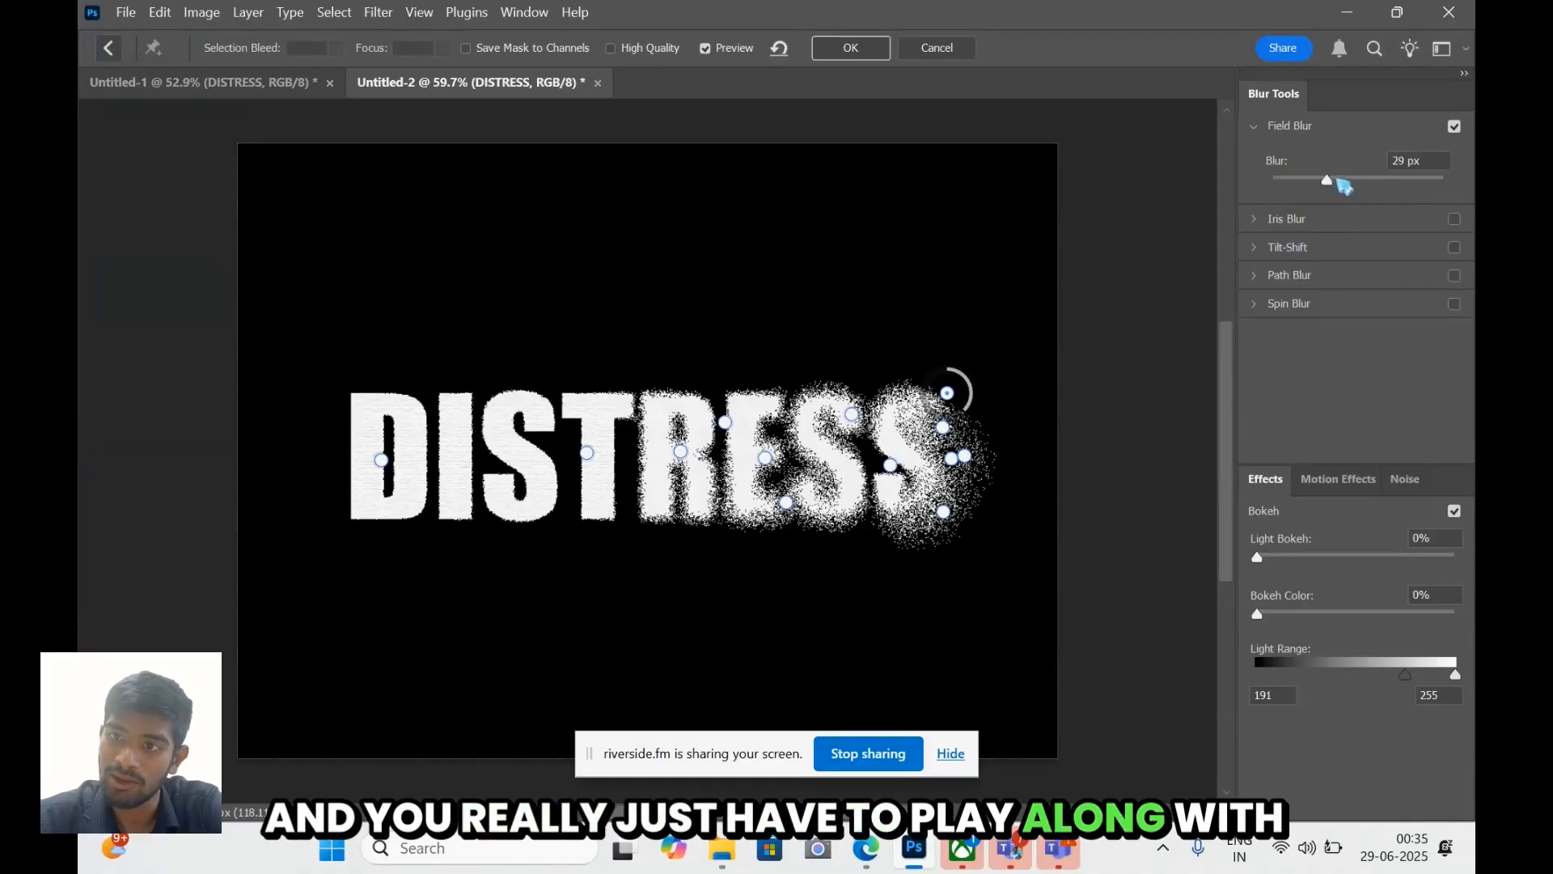
pyautogui.moveTo(1325, 187); pyautogui.dragTo(1359, 189)
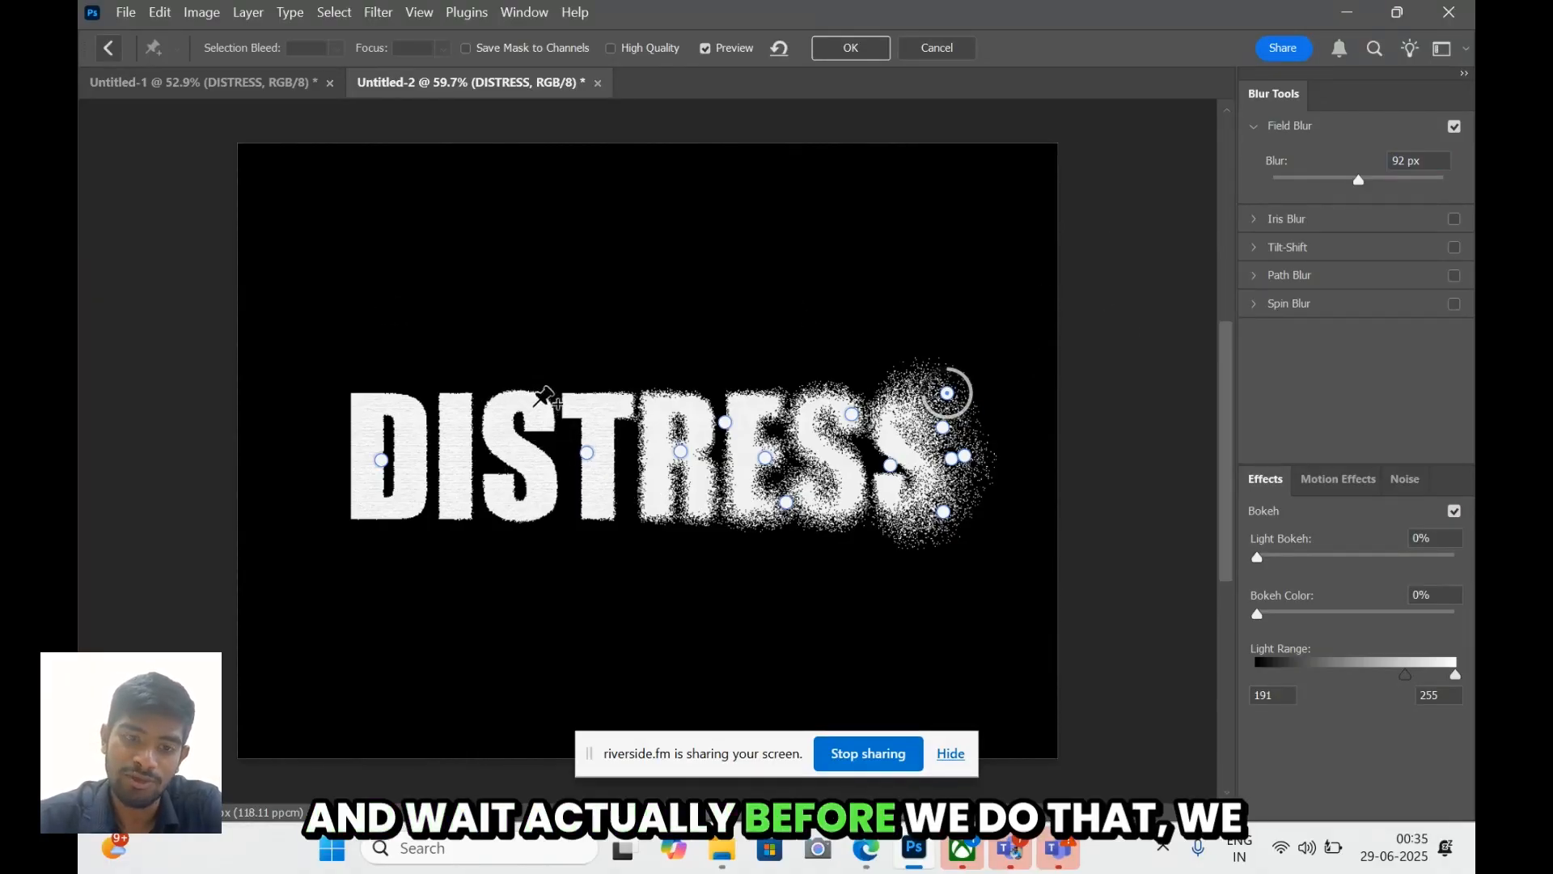
# - Add 15 px blur pins around the first S and the T, and apply the Field Blur
pyautogui.click(545, 410)
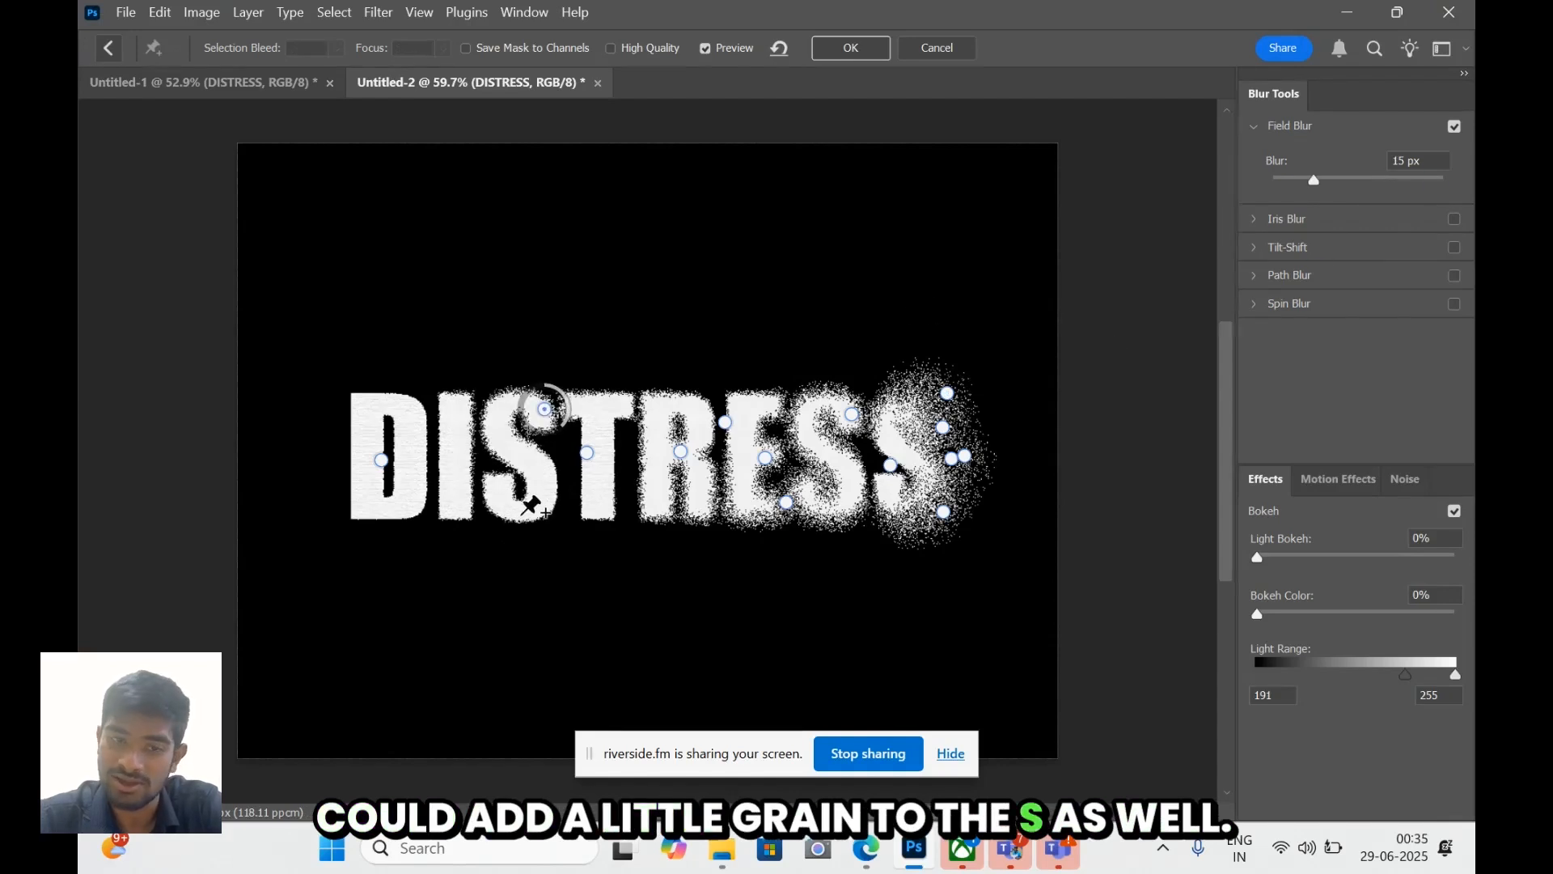
pyautogui.click(520, 514)
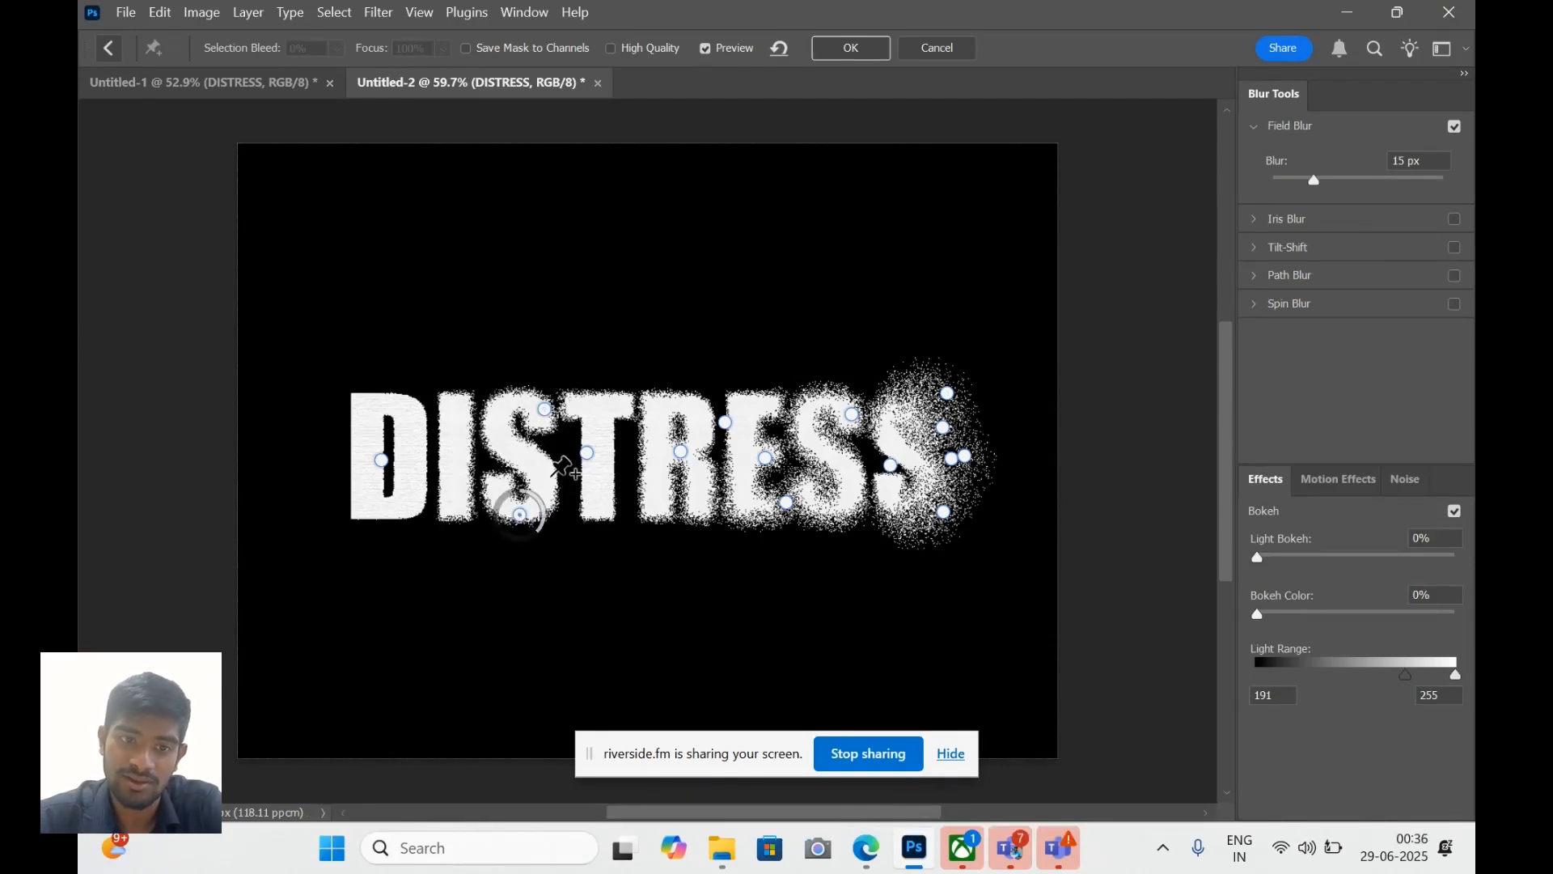
pyautogui.click(550, 476)
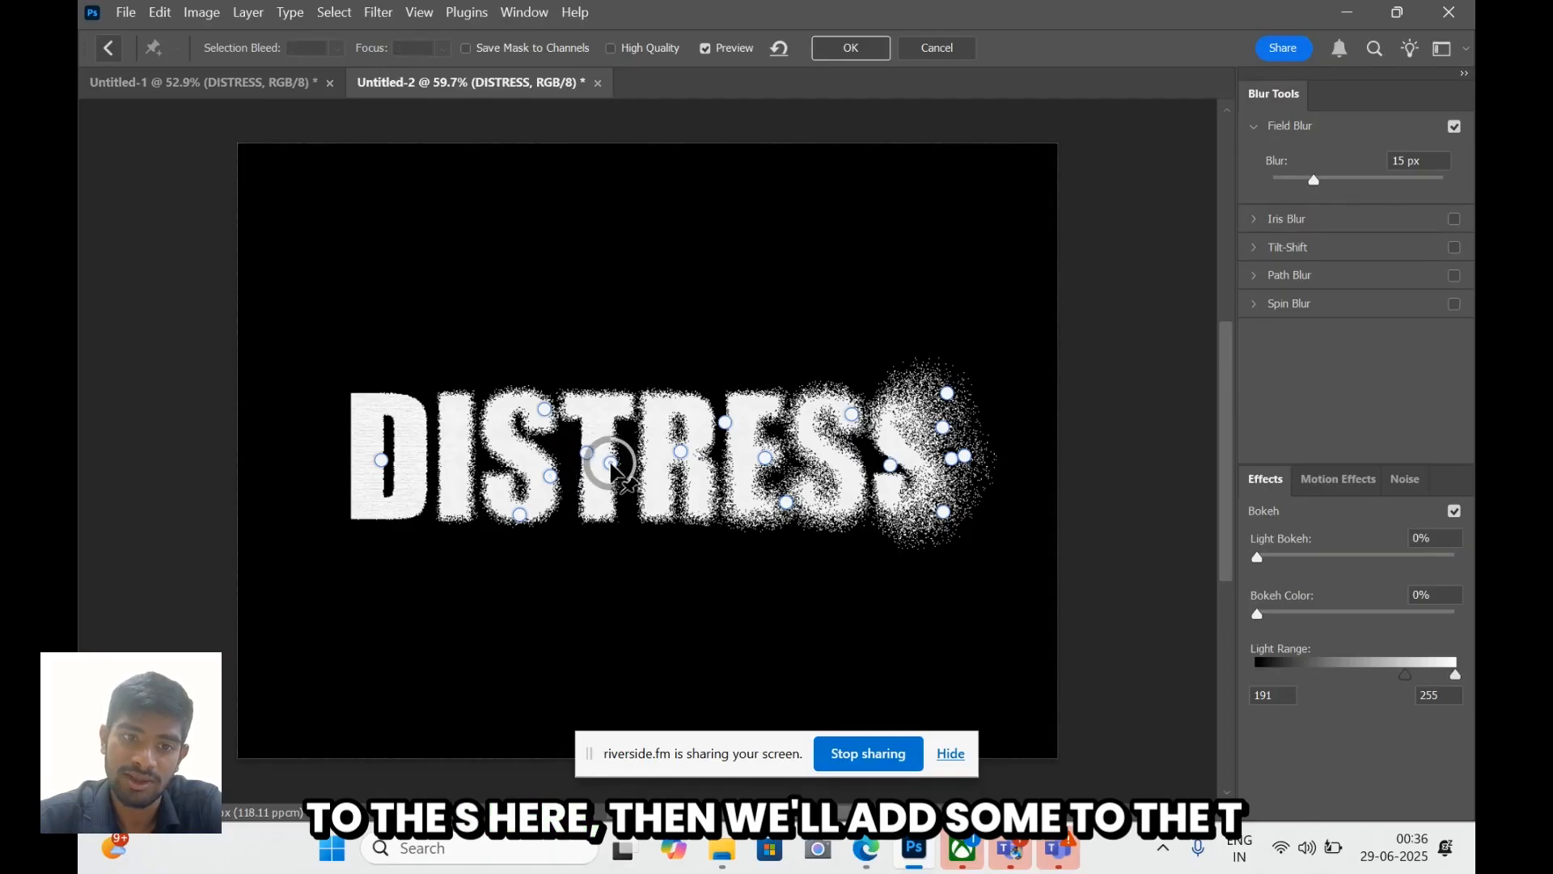
pyautogui.click(582, 433)
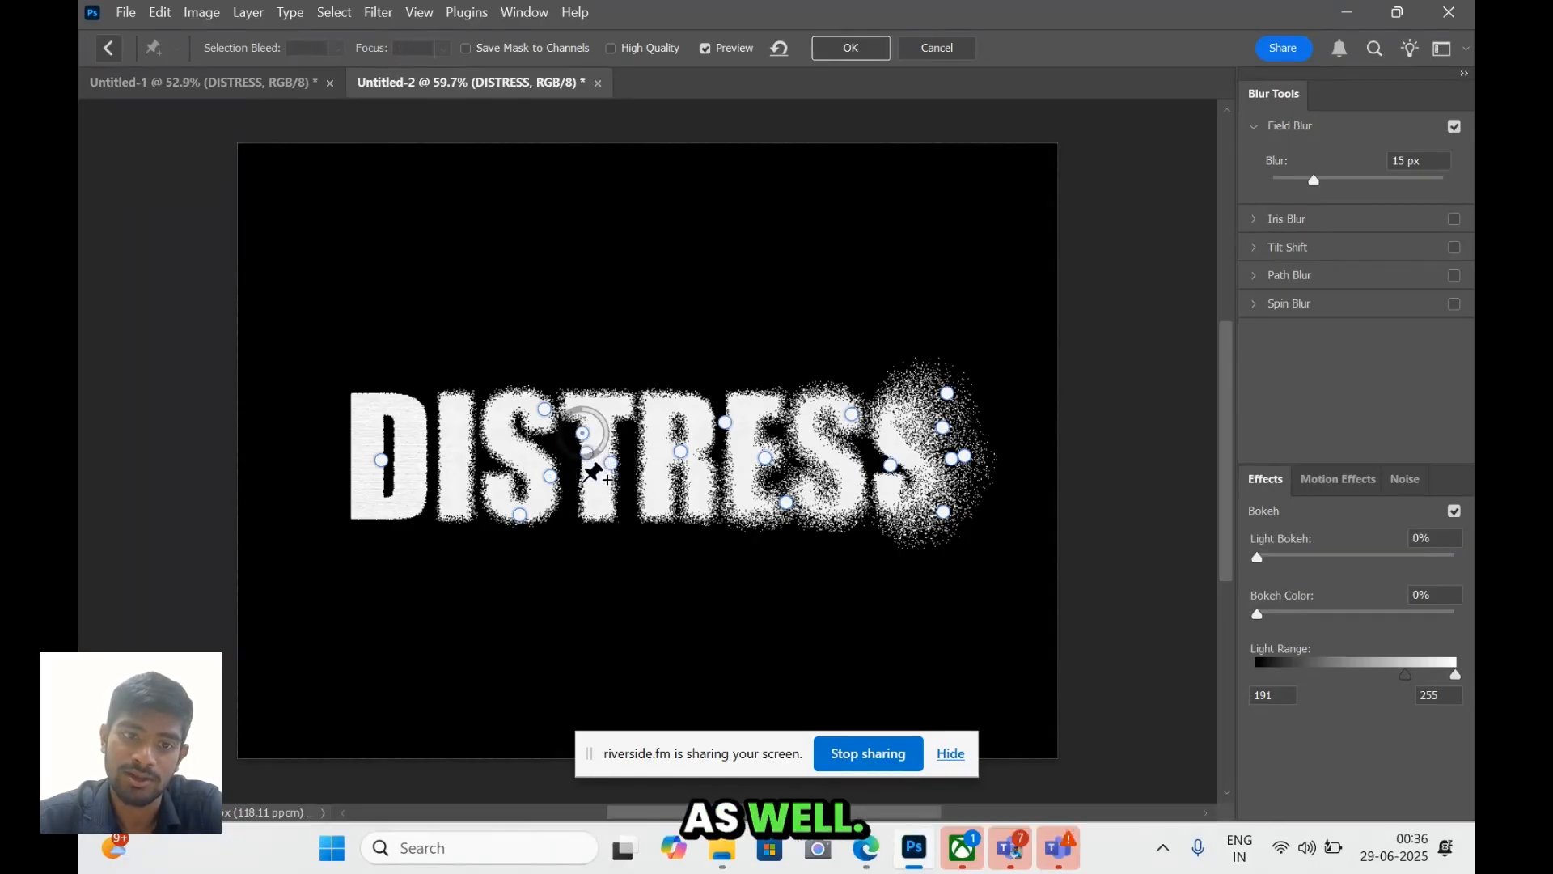
pyautogui.click(583, 478)
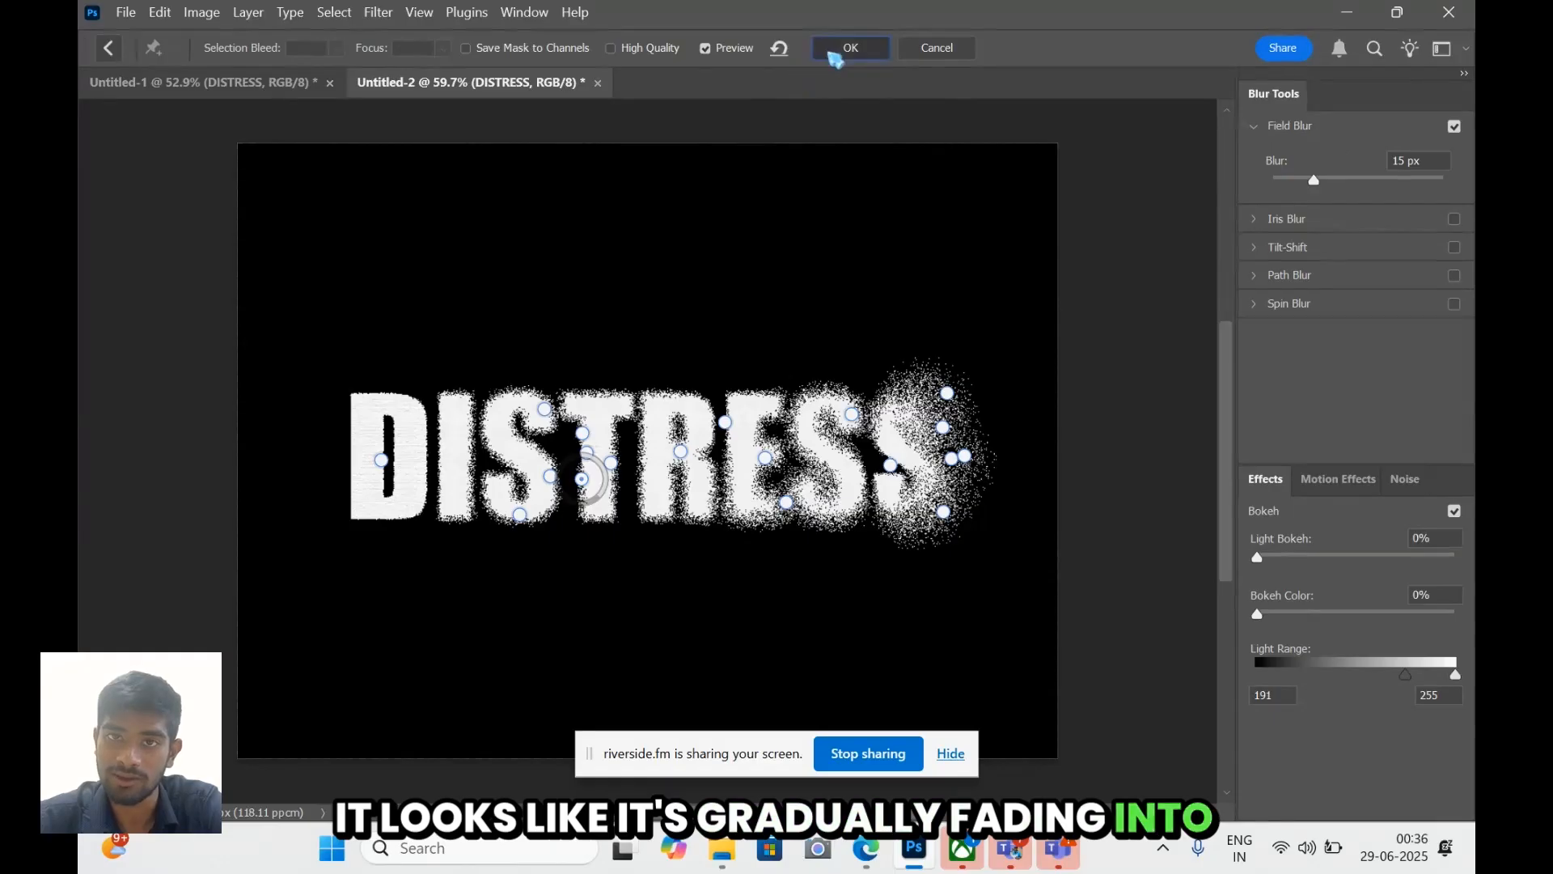
pyautogui.press('Return')
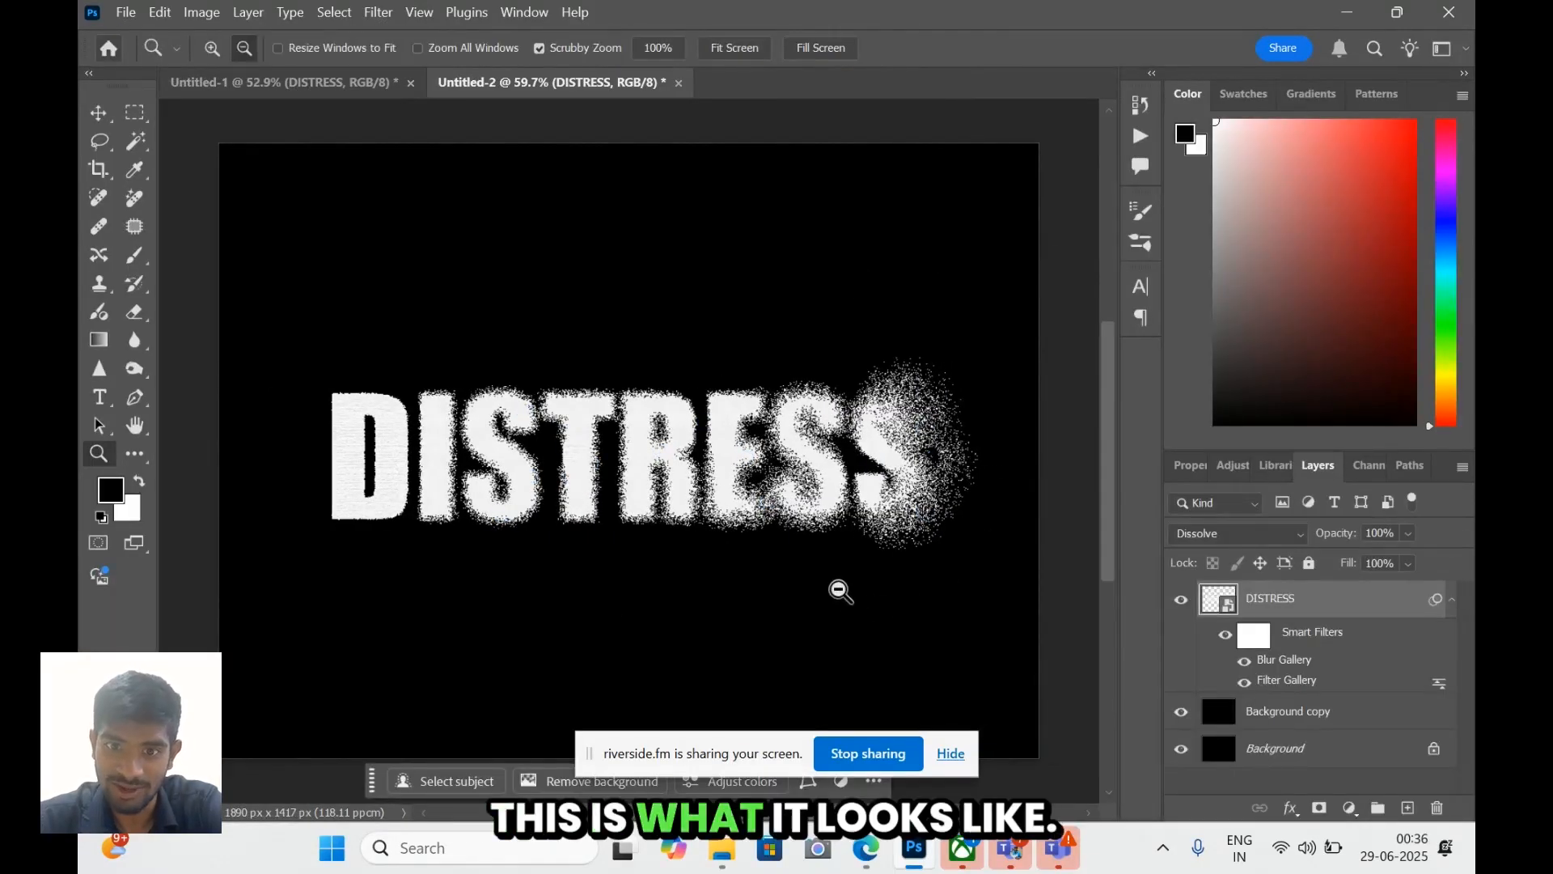
# - Apply Add Noise to the Background copy layer at 39.17% with Uniform distribution and view the whole design
pyautogui.scroll(-1, 1117, 477)
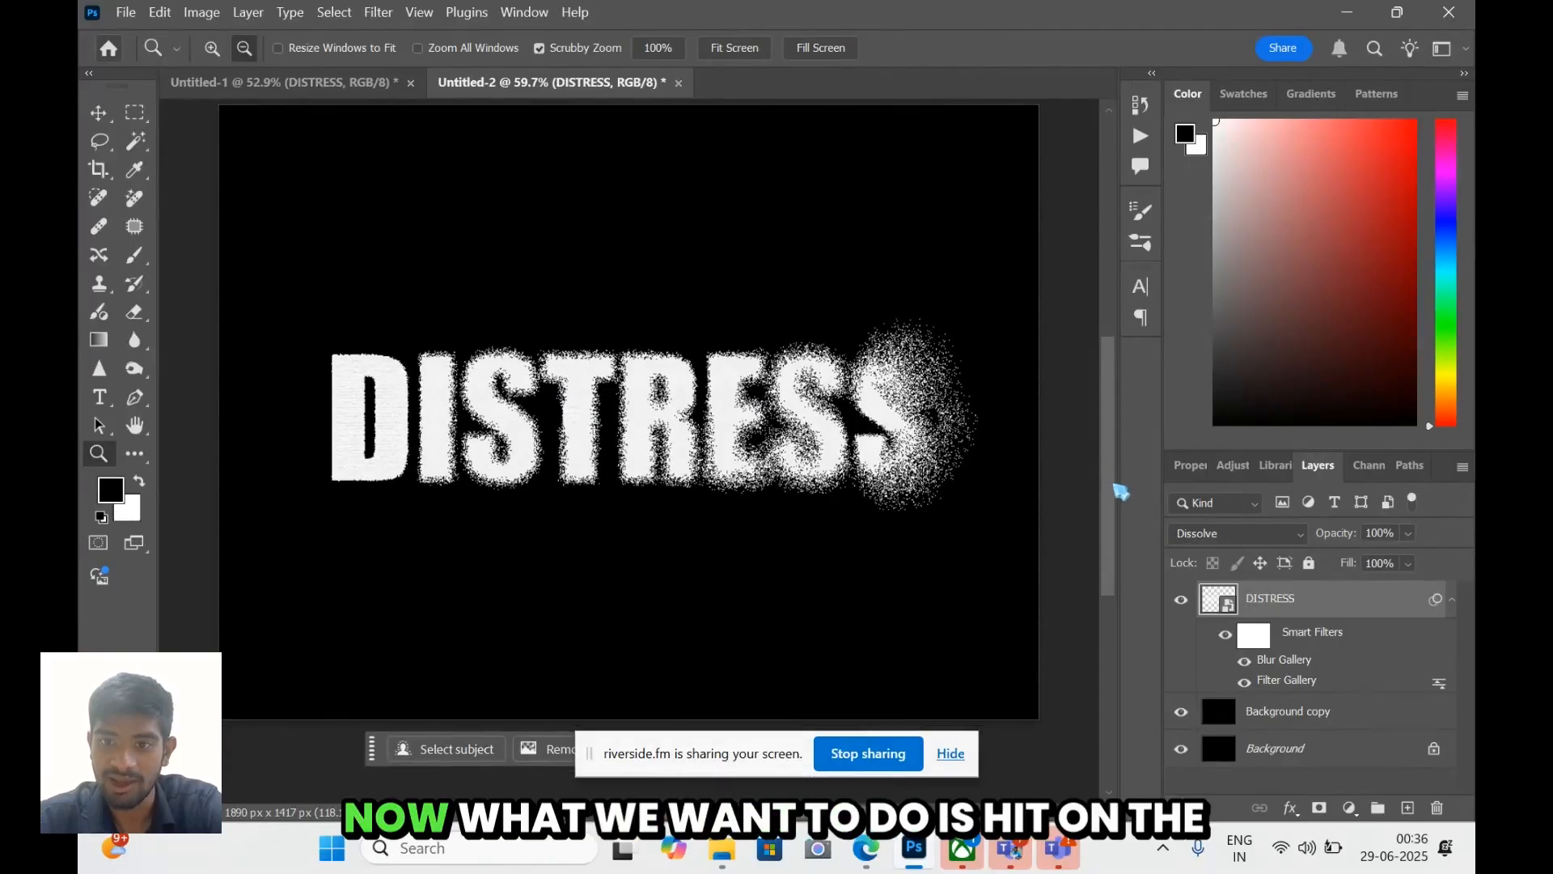
pyautogui.click(1321, 720)
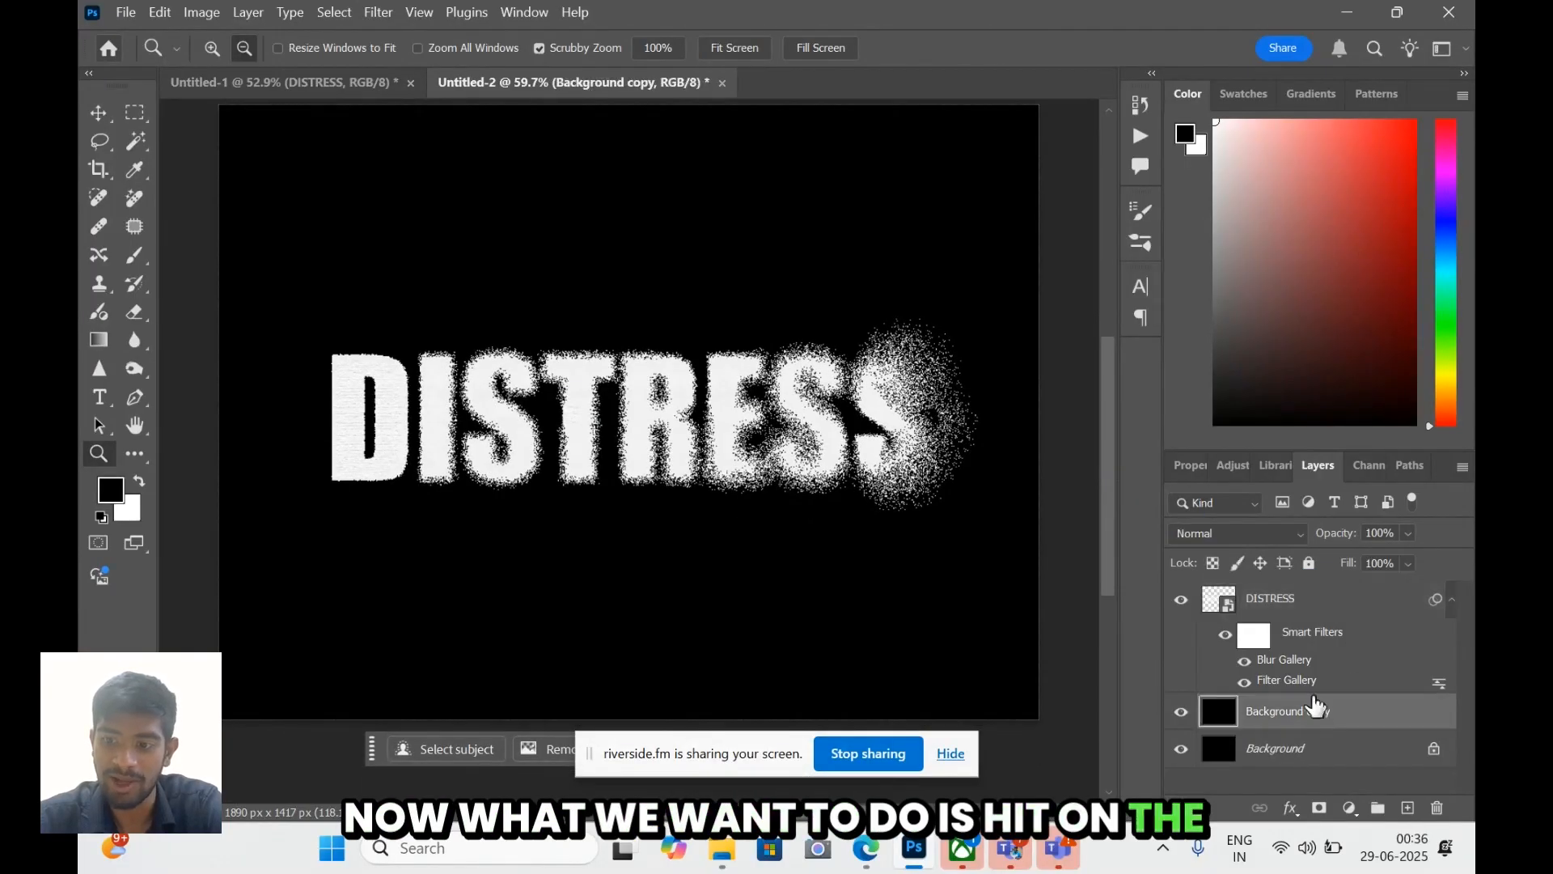
pyautogui.click(376, 12)
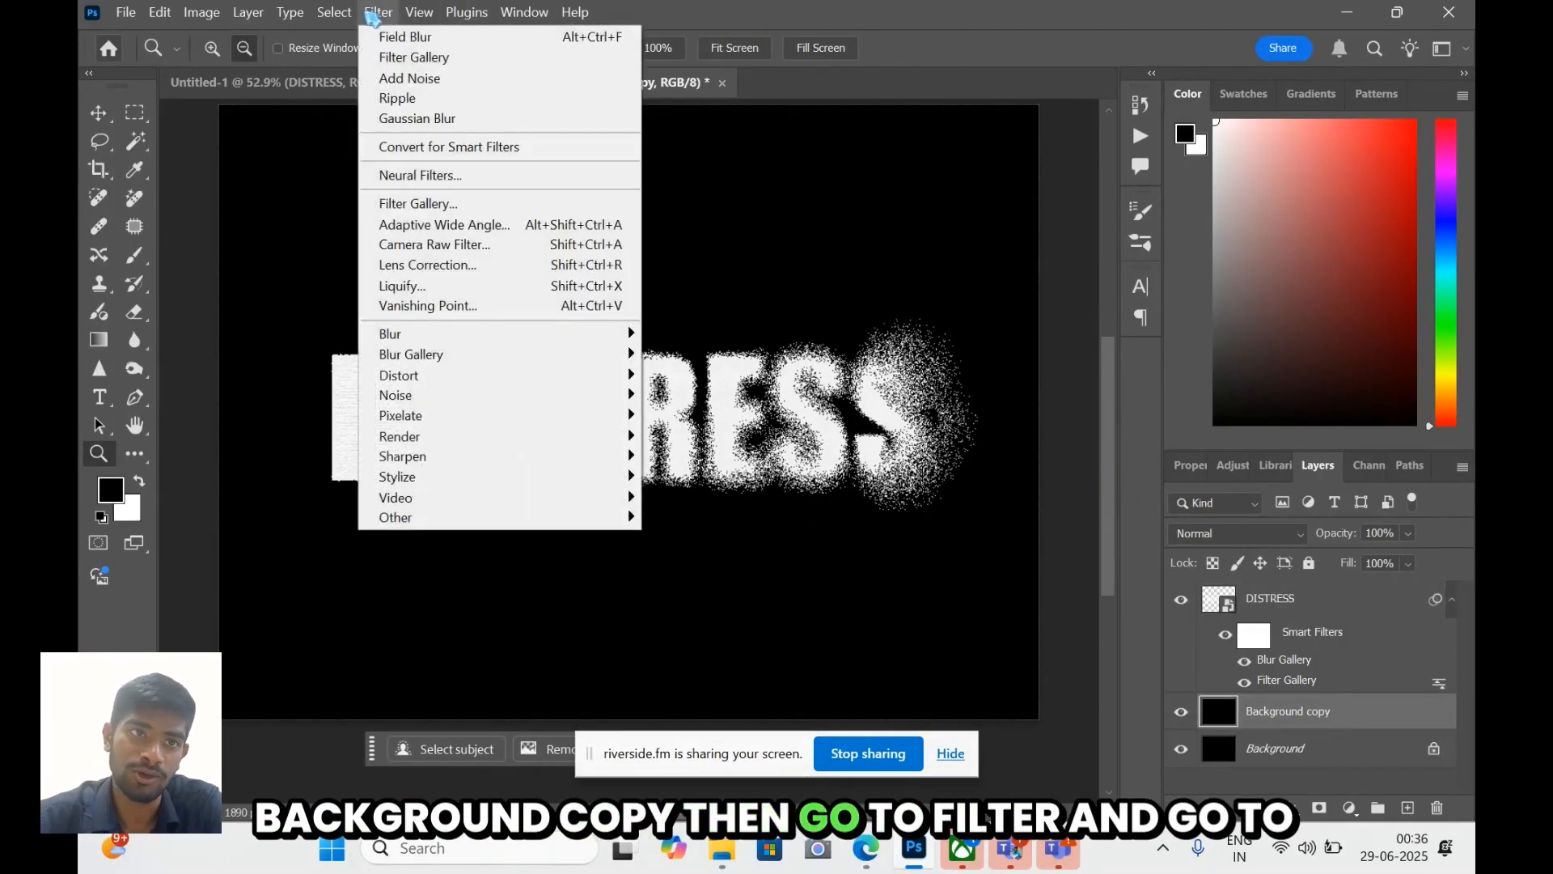
pyautogui.moveTo(486, 396)
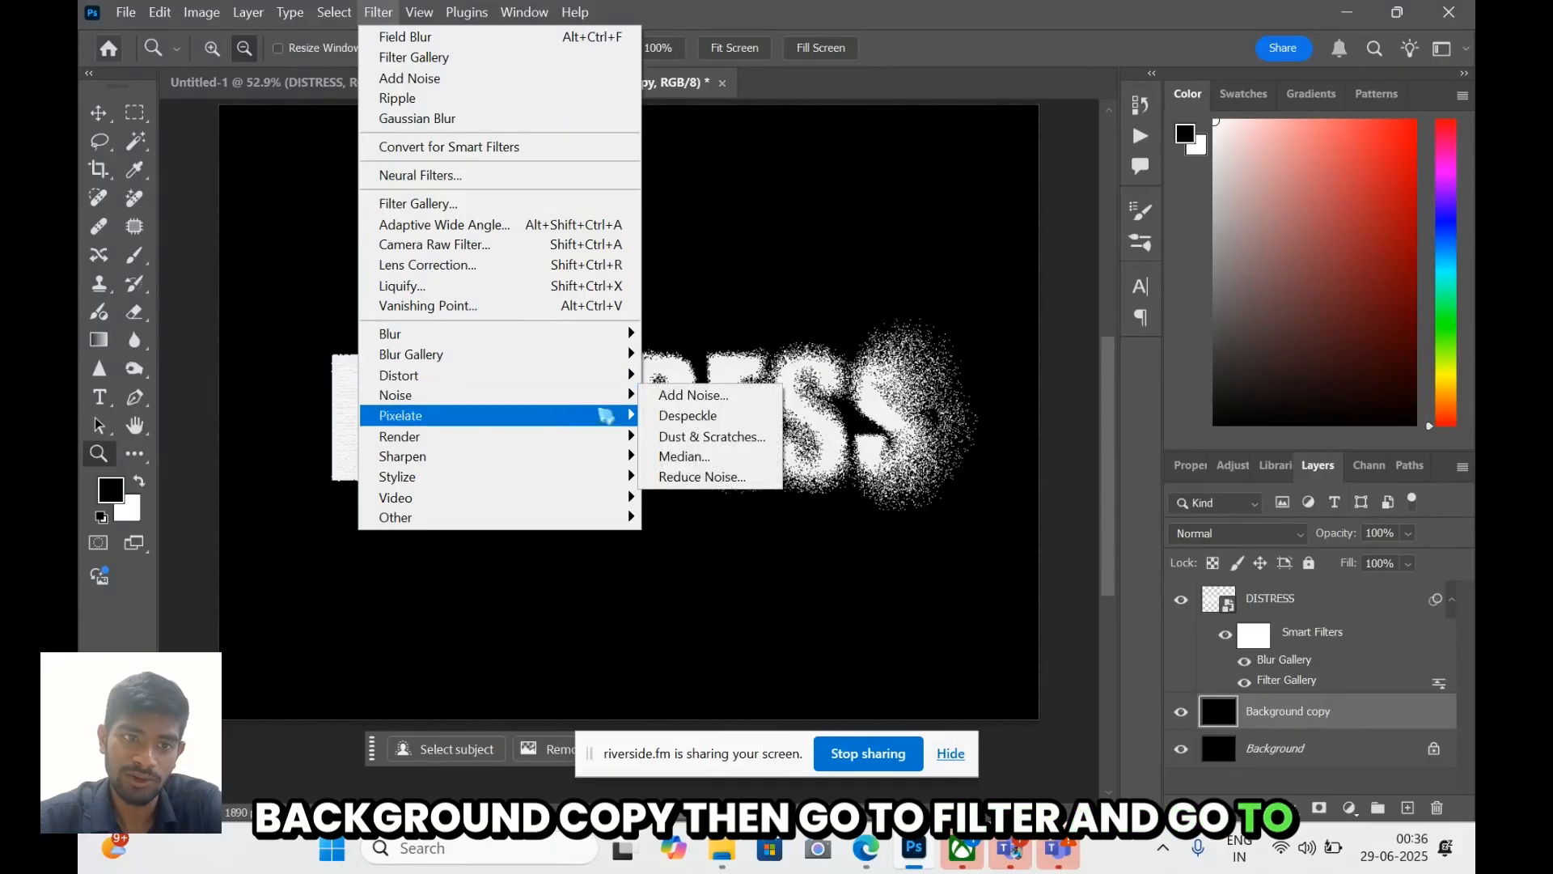
pyautogui.click(665, 396)
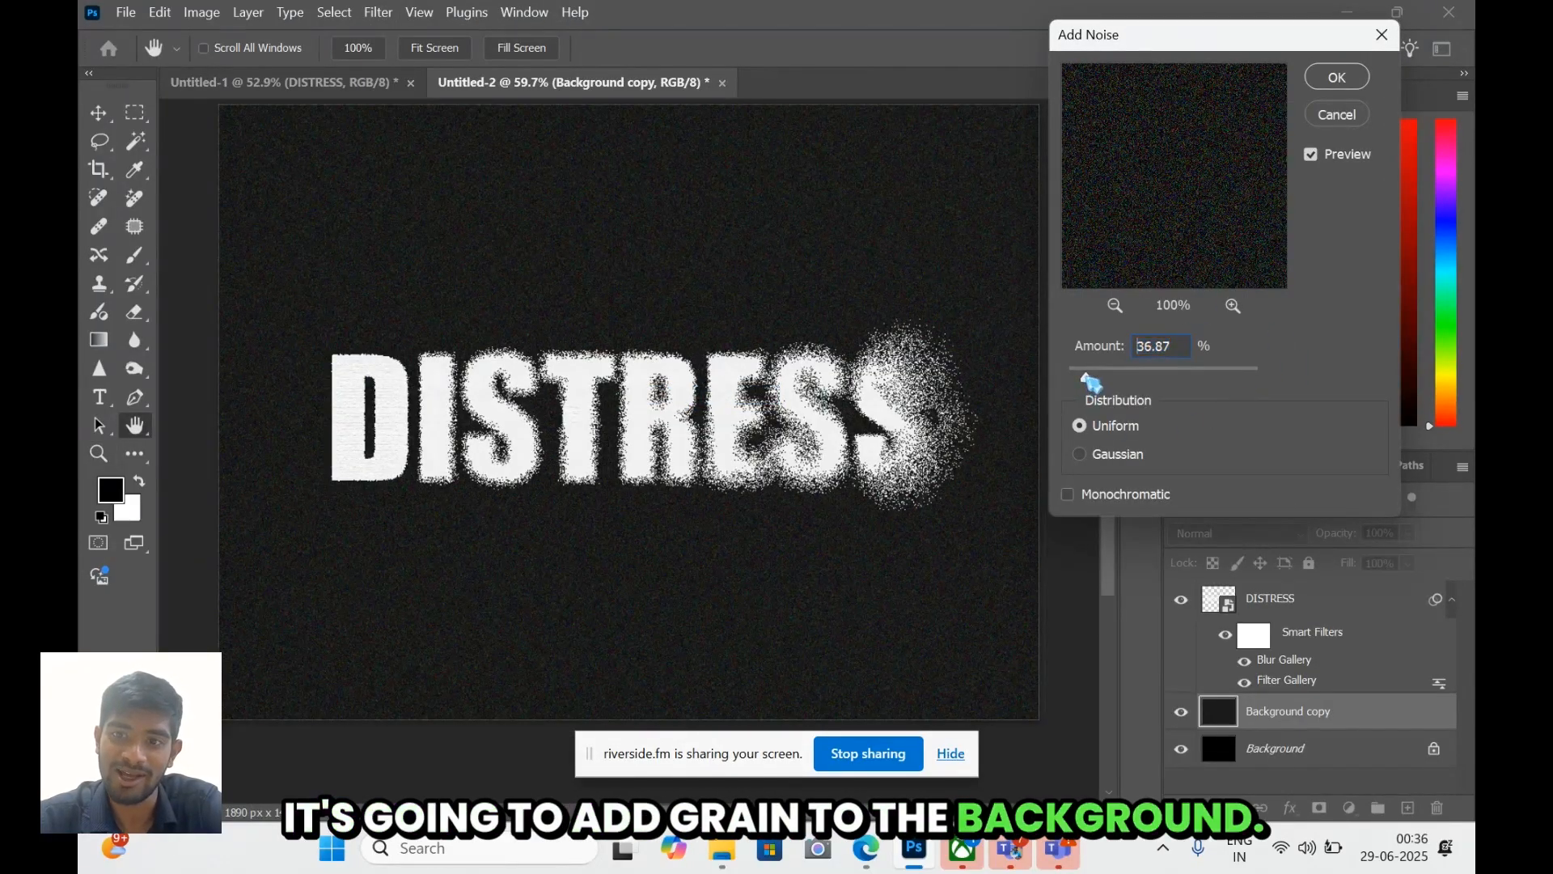
pyautogui.moveTo(1087, 378)
pyautogui.mouseDown()
pyautogui.moveTo(1117, 380)
pyautogui.moveTo(1096, 379)
pyautogui.mouseUp()
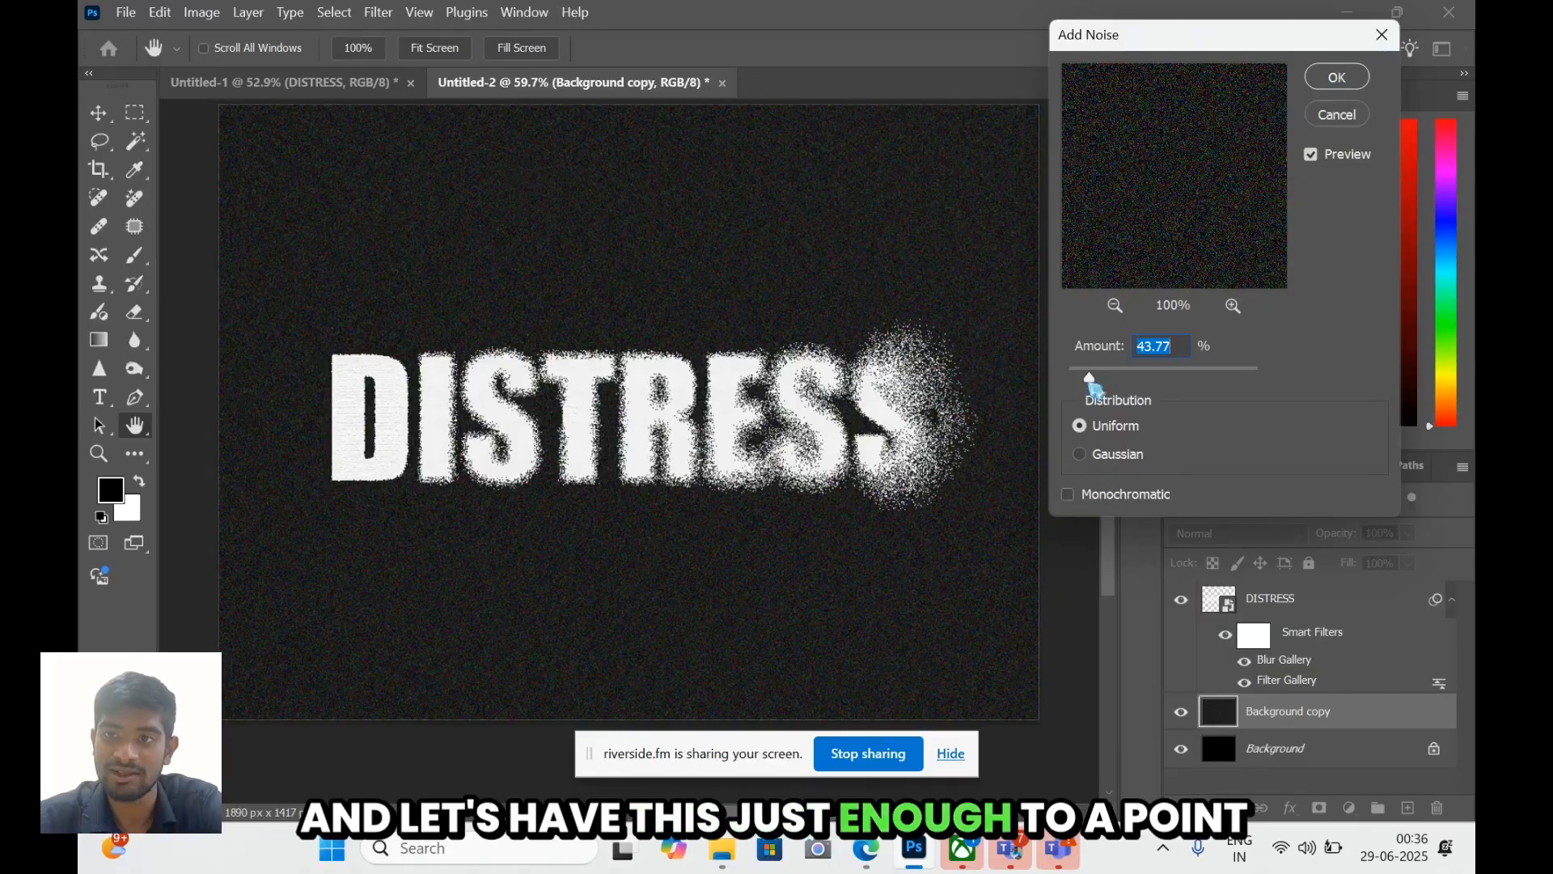
pyautogui.moveTo(1091, 378); pyautogui.dragTo(1087, 378)
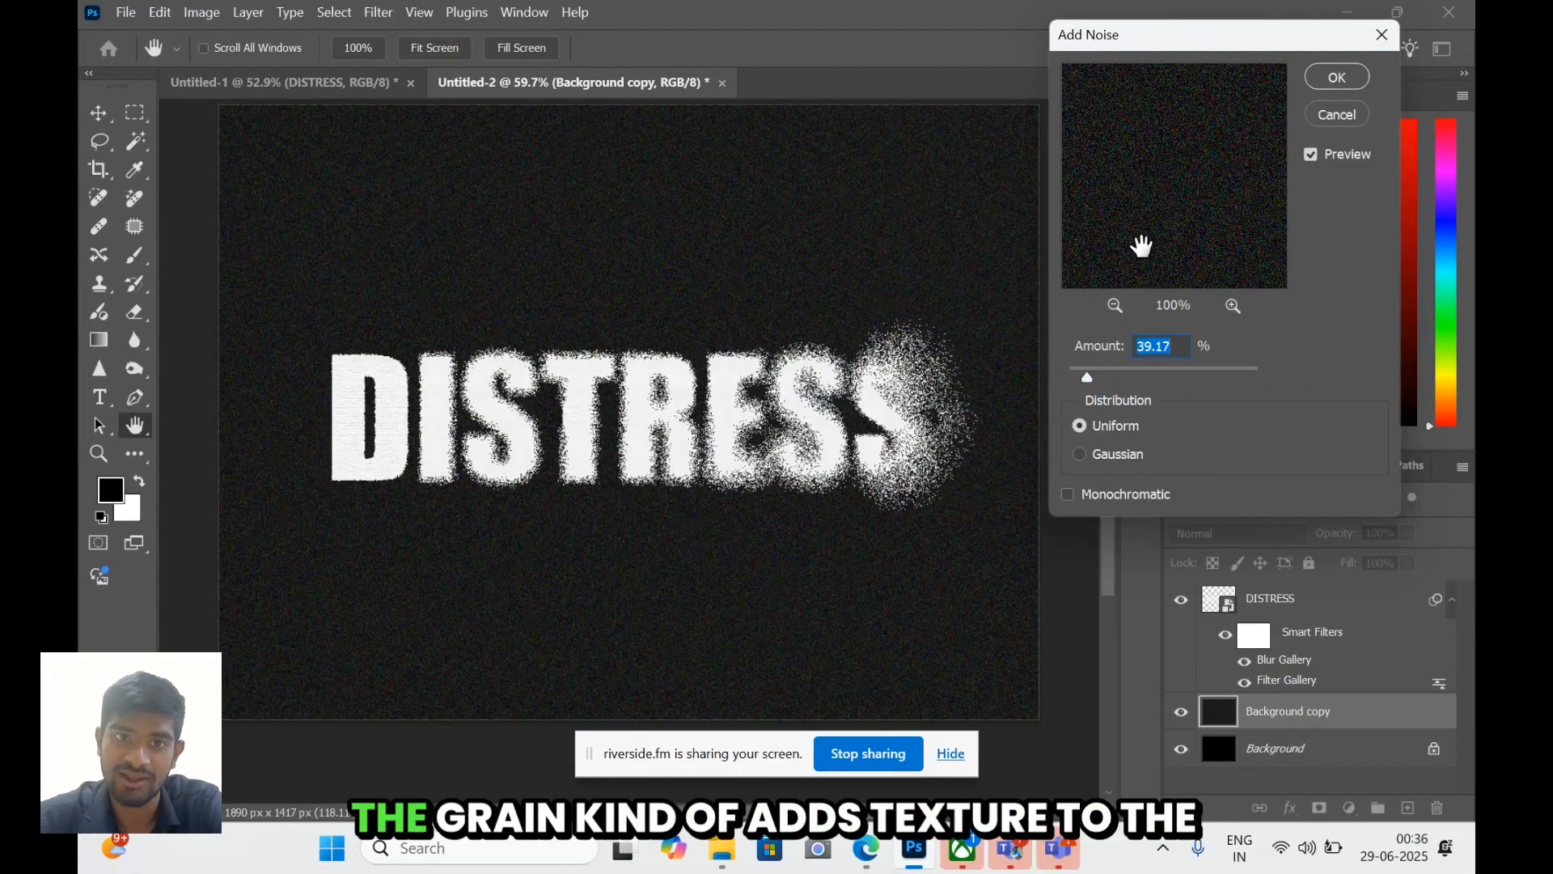
pyautogui.click(1338, 77)
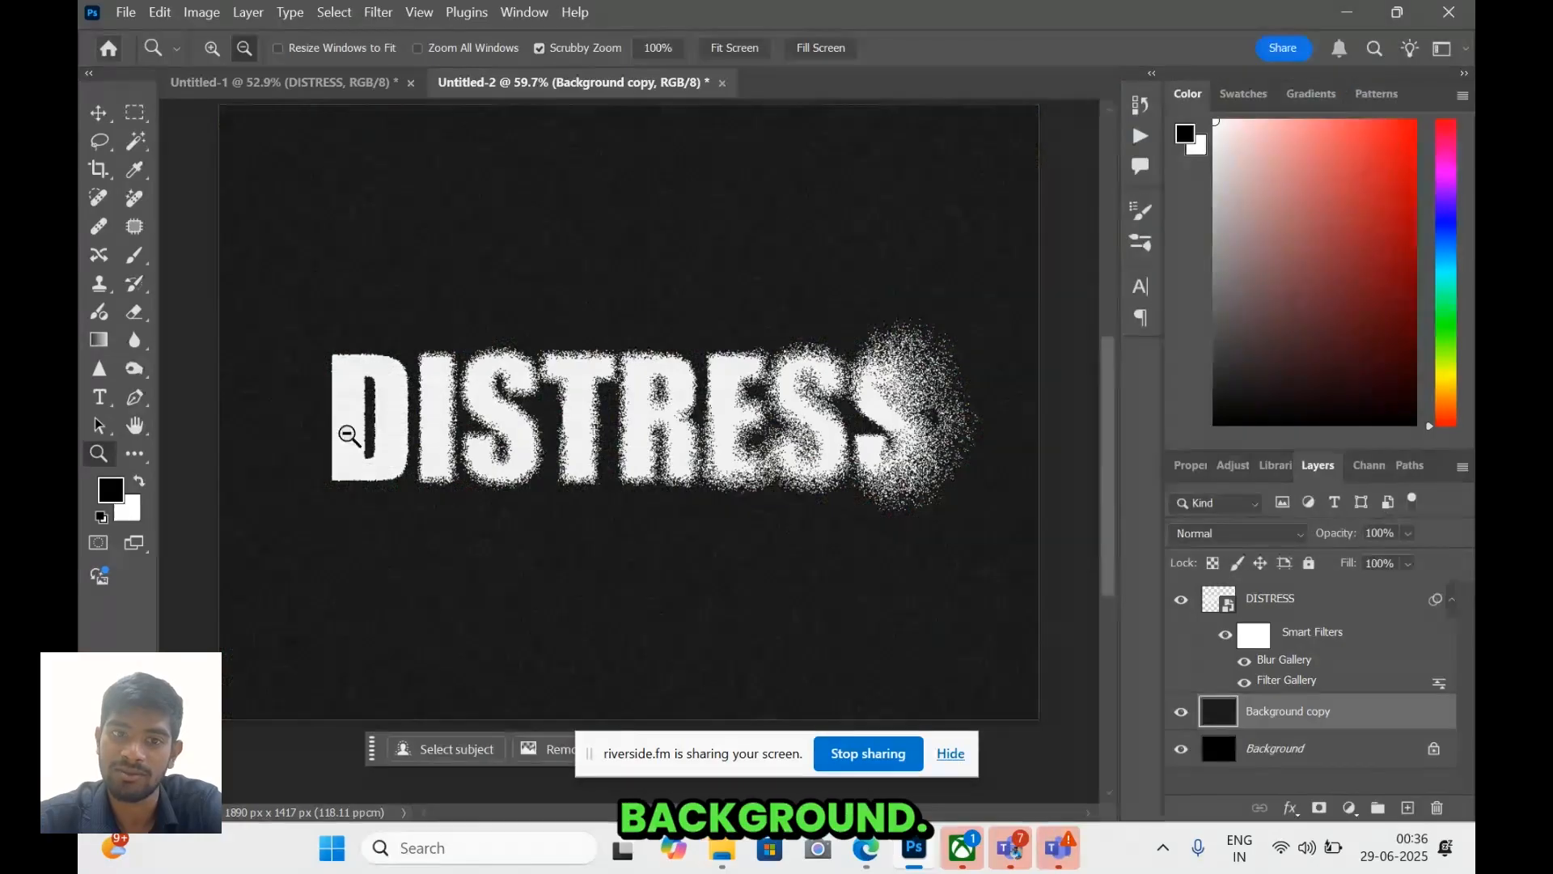
pyautogui.keyDown('alt'); pyautogui.click(566, 281); pyautogui.keyUp('alt')
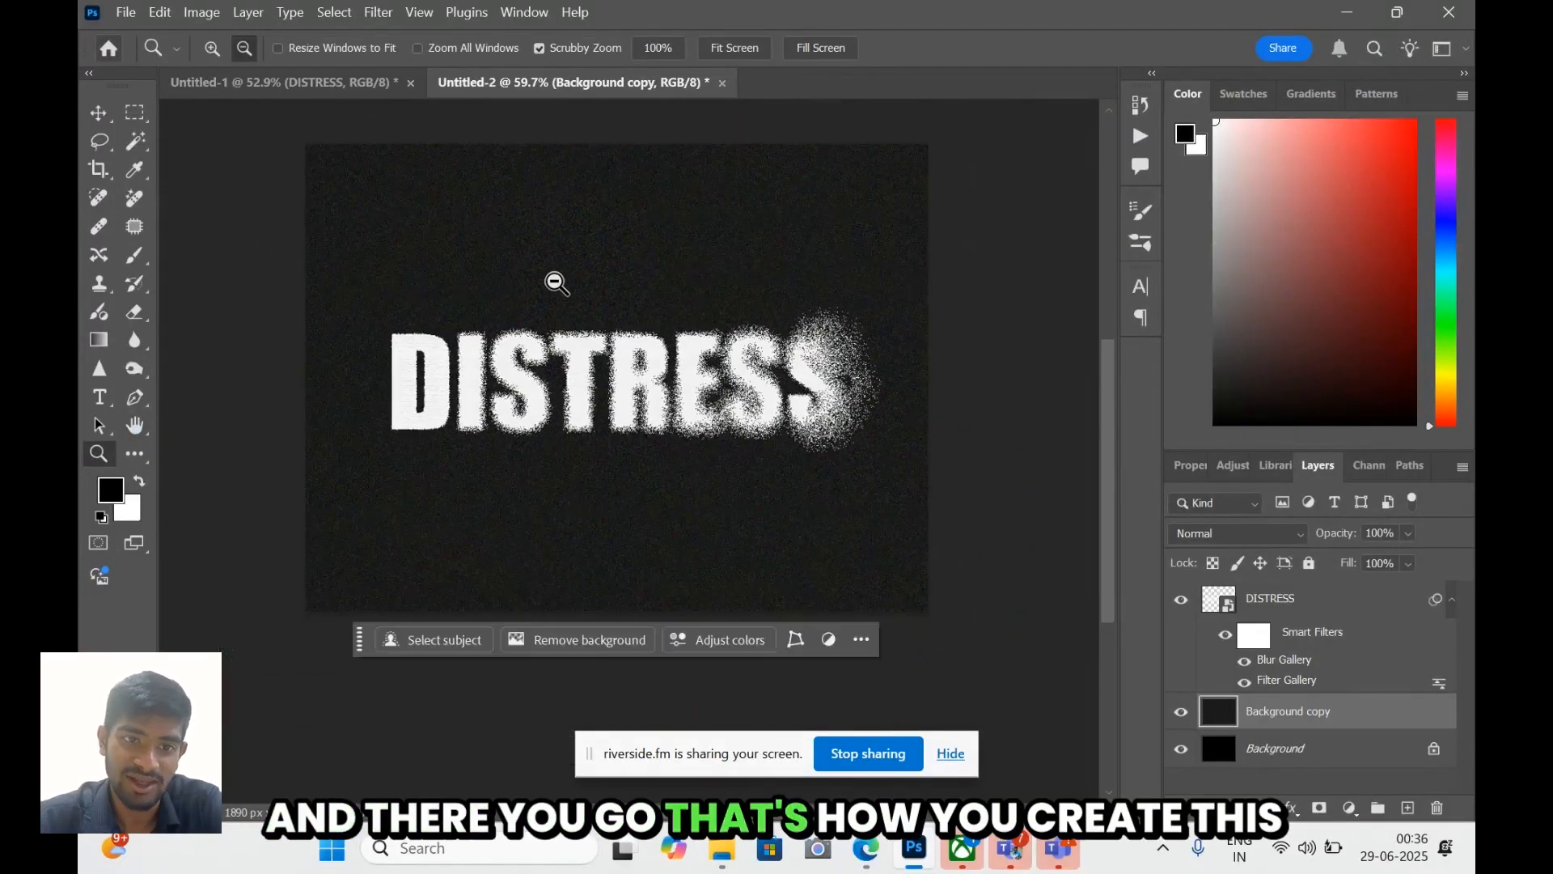
pyautogui.scroll(4, 609, 175)
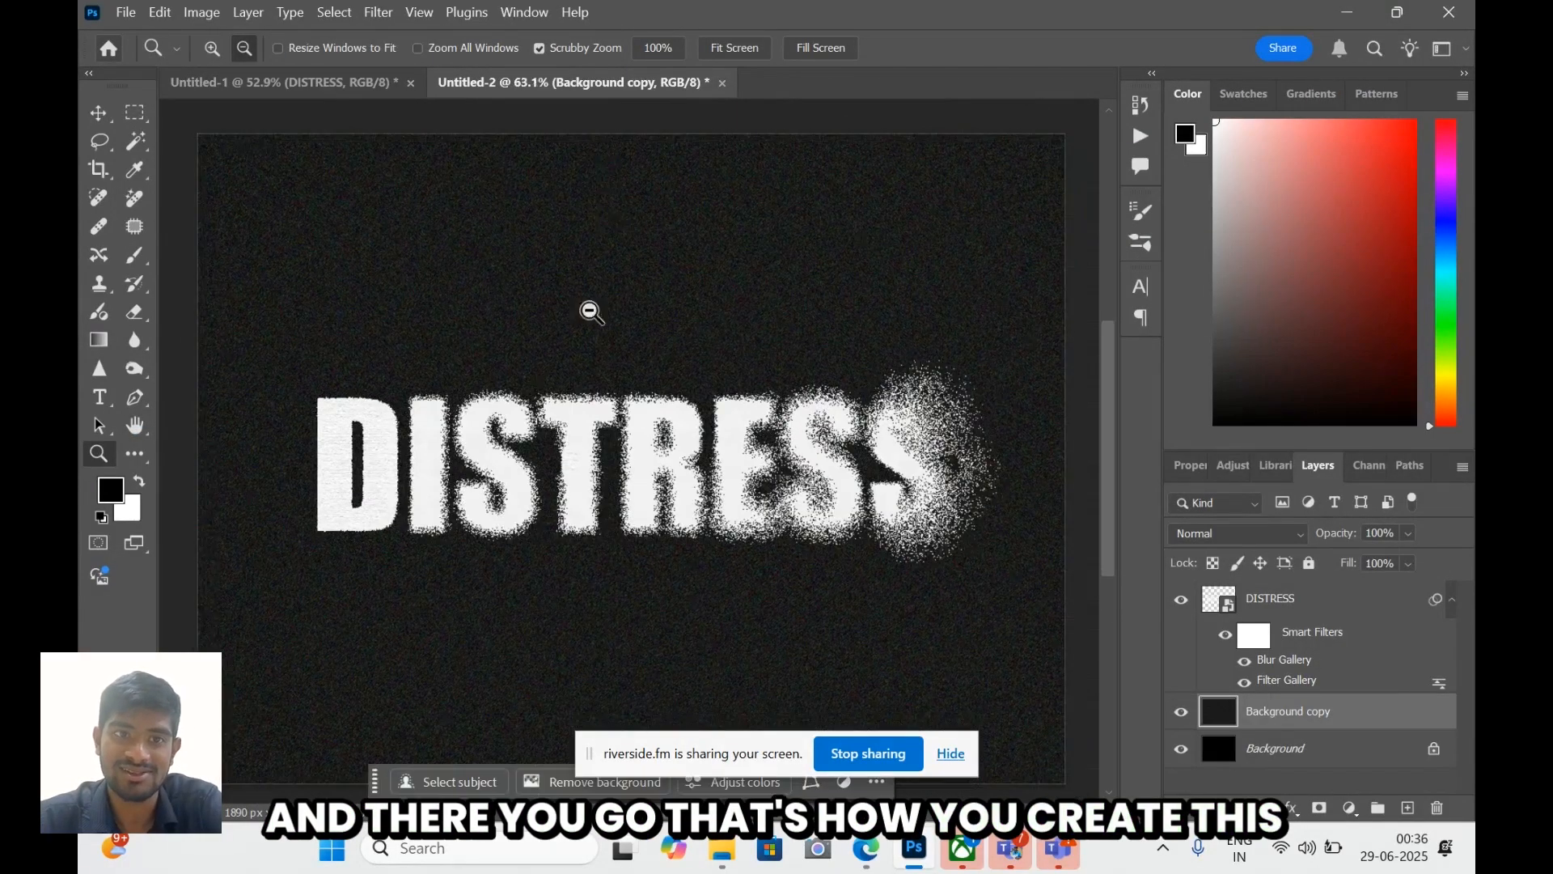